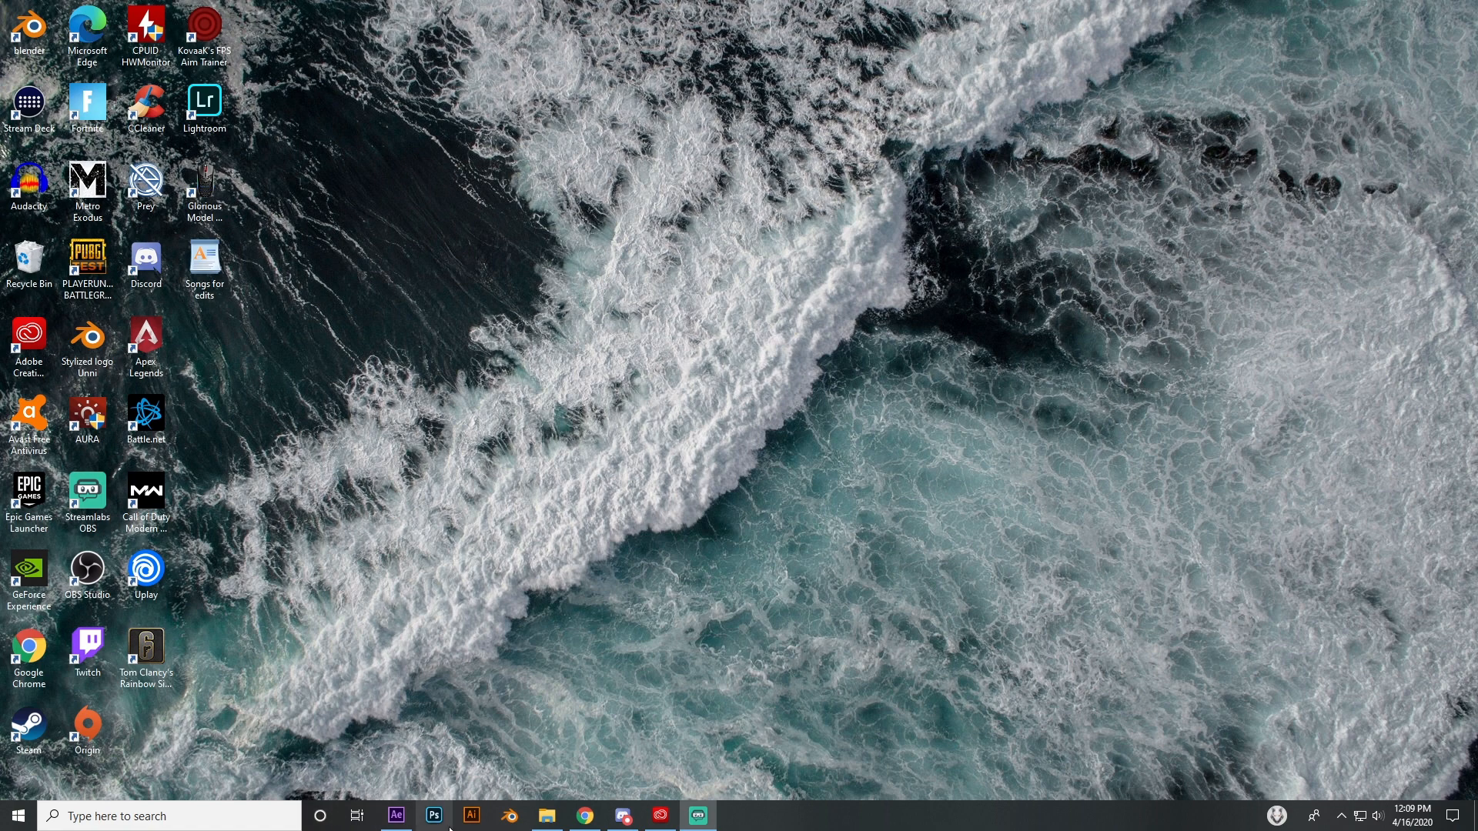
# - Switch to After Effects and scrub through Comp 1 to examine the example edit with text in the doorway
pyautogui.click(396, 815)
pyautogui.moveTo(721, 442); pyautogui.dragTo(684, 445)
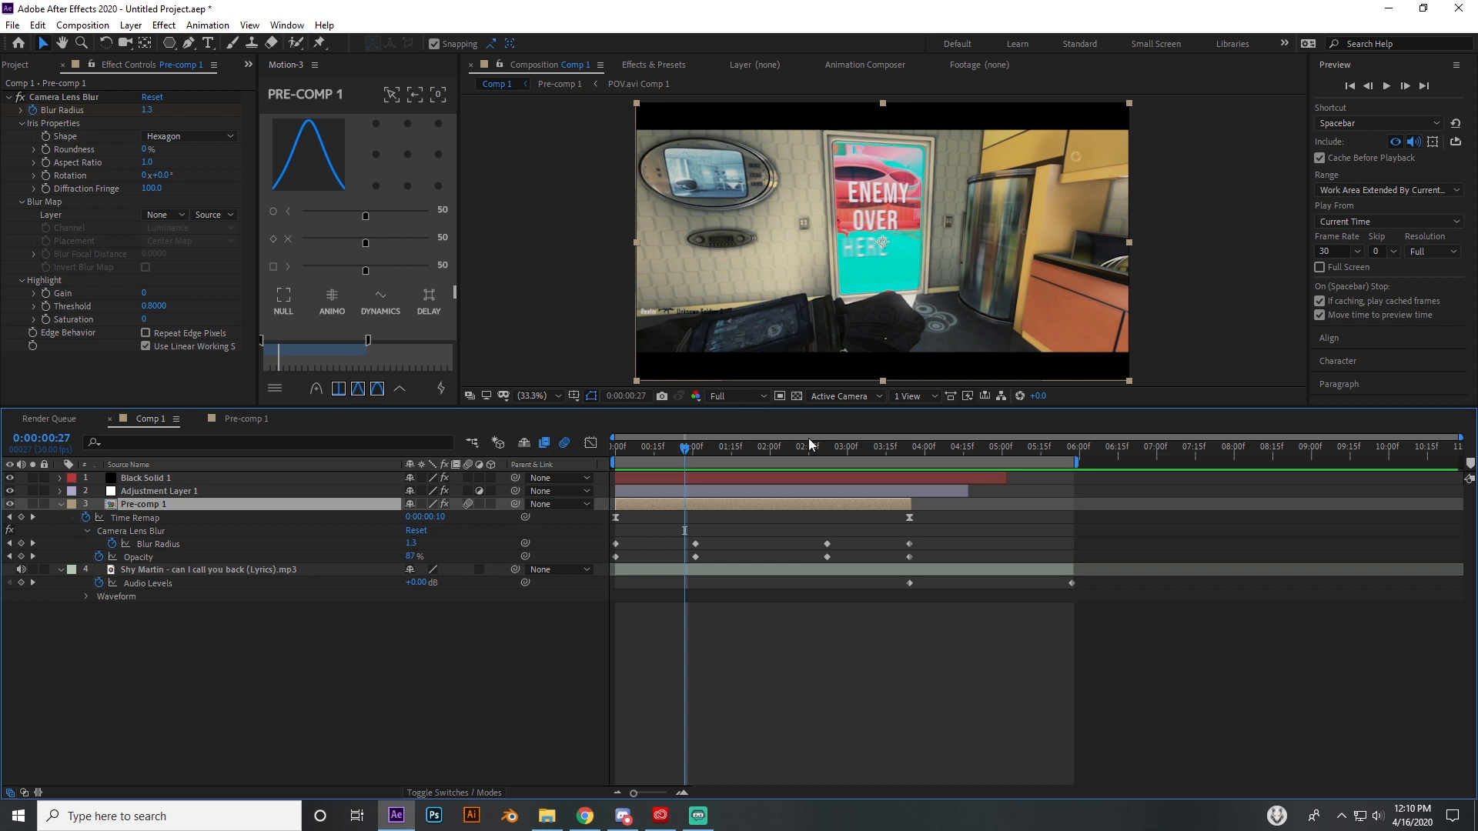
pyautogui.moveTo(669, 449); pyautogui.dragTo(762, 446)
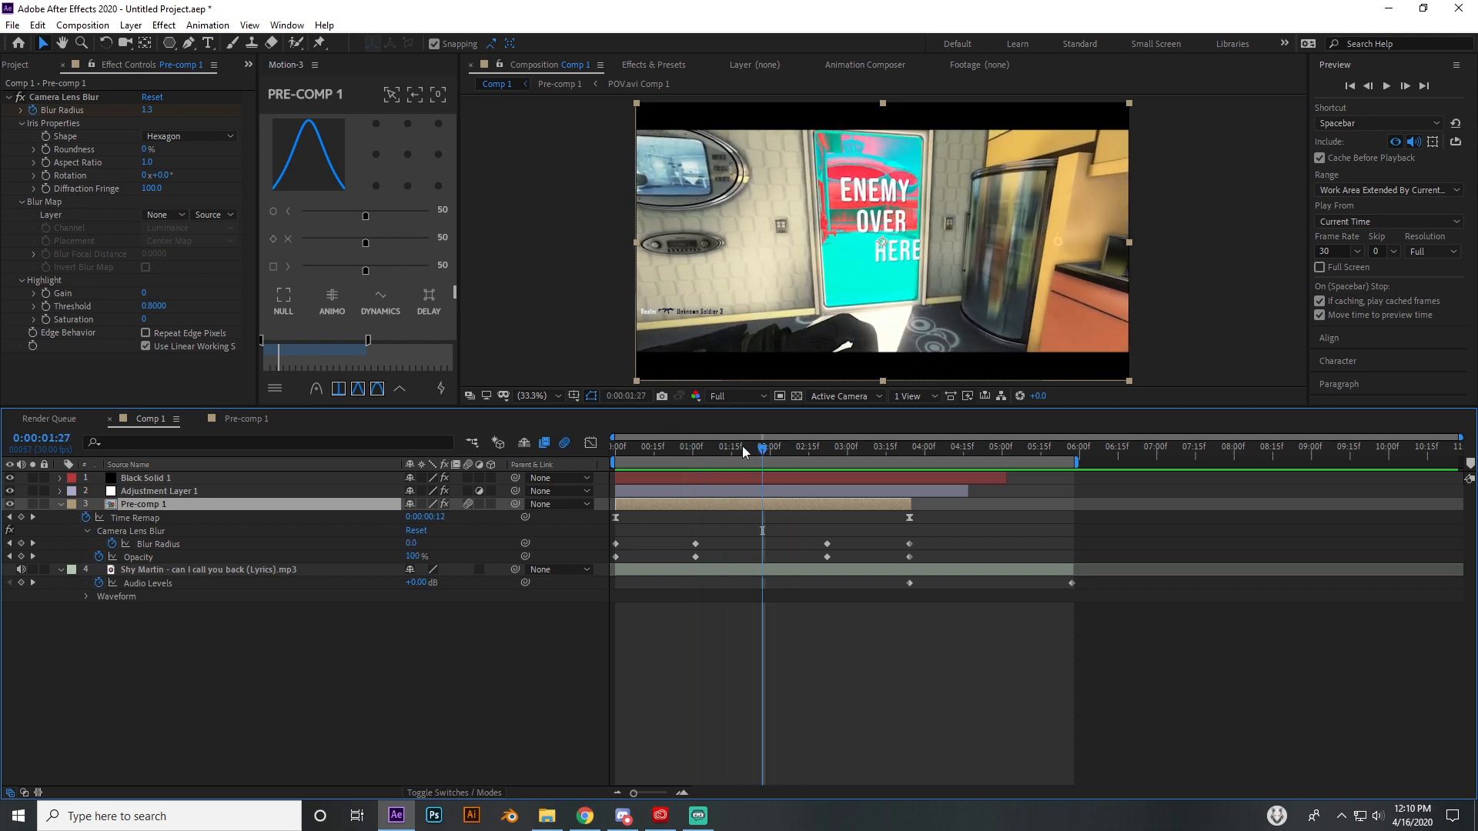
# - Create a new composition from the POV.avi footage in the project
pyautogui.click(16, 64)
pyautogui.moveTo(45, 218); pyautogui.dragTo(49, 398)
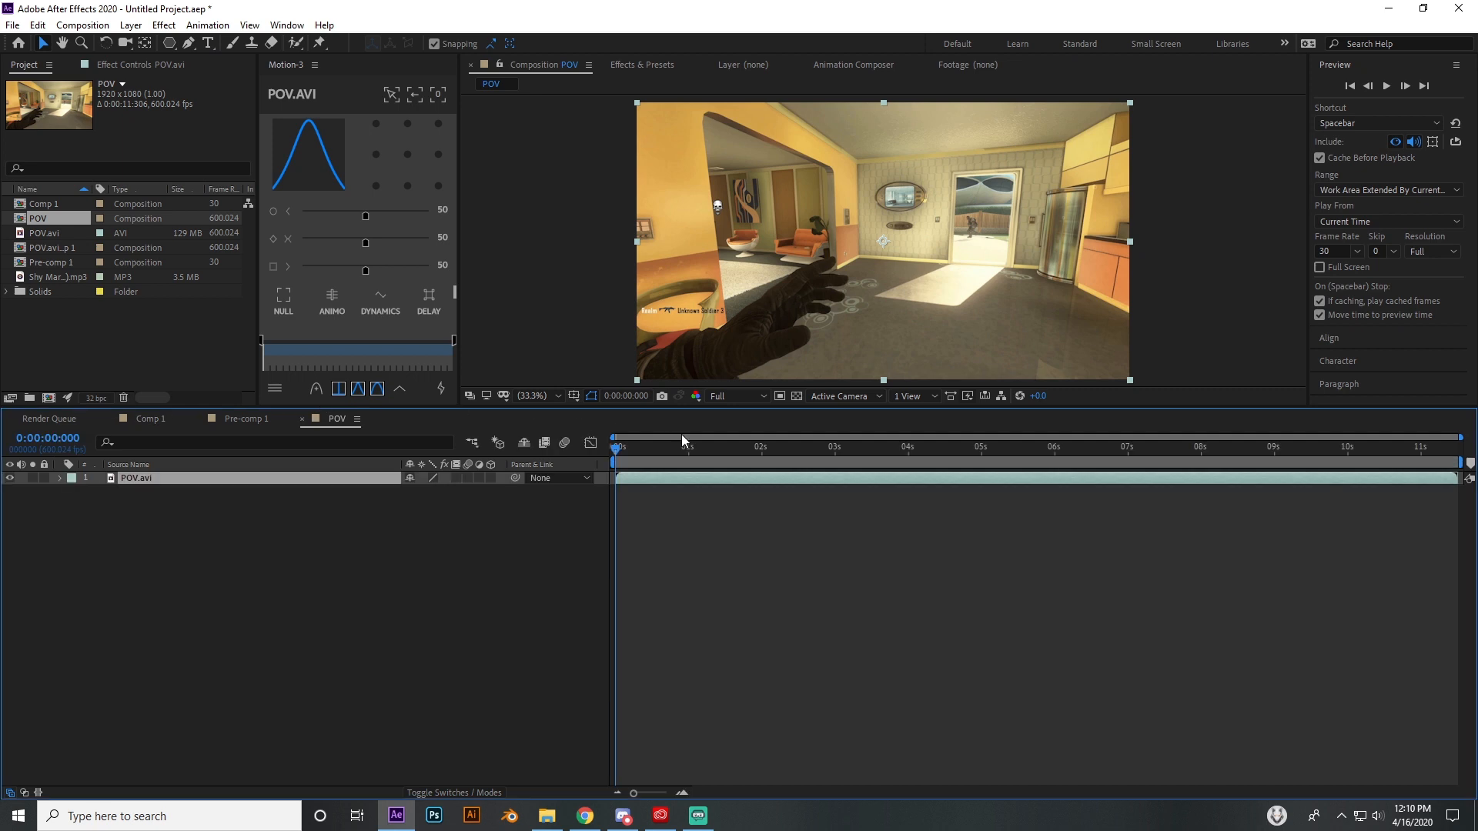
# - Trim the POV.avi layer so it starts at 0:00:00:056 and ends at 0:00:00:295
pyautogui.click(625, 449)
pyautogui.moveTo(630, 448)
pyautogui.mouseDown()
pyautogui.moveTo(803, 454)
pyautogui.moveTo(617, 452)
pyautogui.mouseUp()
pyautogui.moveTo(616, 452)
pyautogui.mouseDown()
pyautogui.moveTo(660, 453)
pyautogui.moveTo(622, 450)
pyautogui.mouseUp()
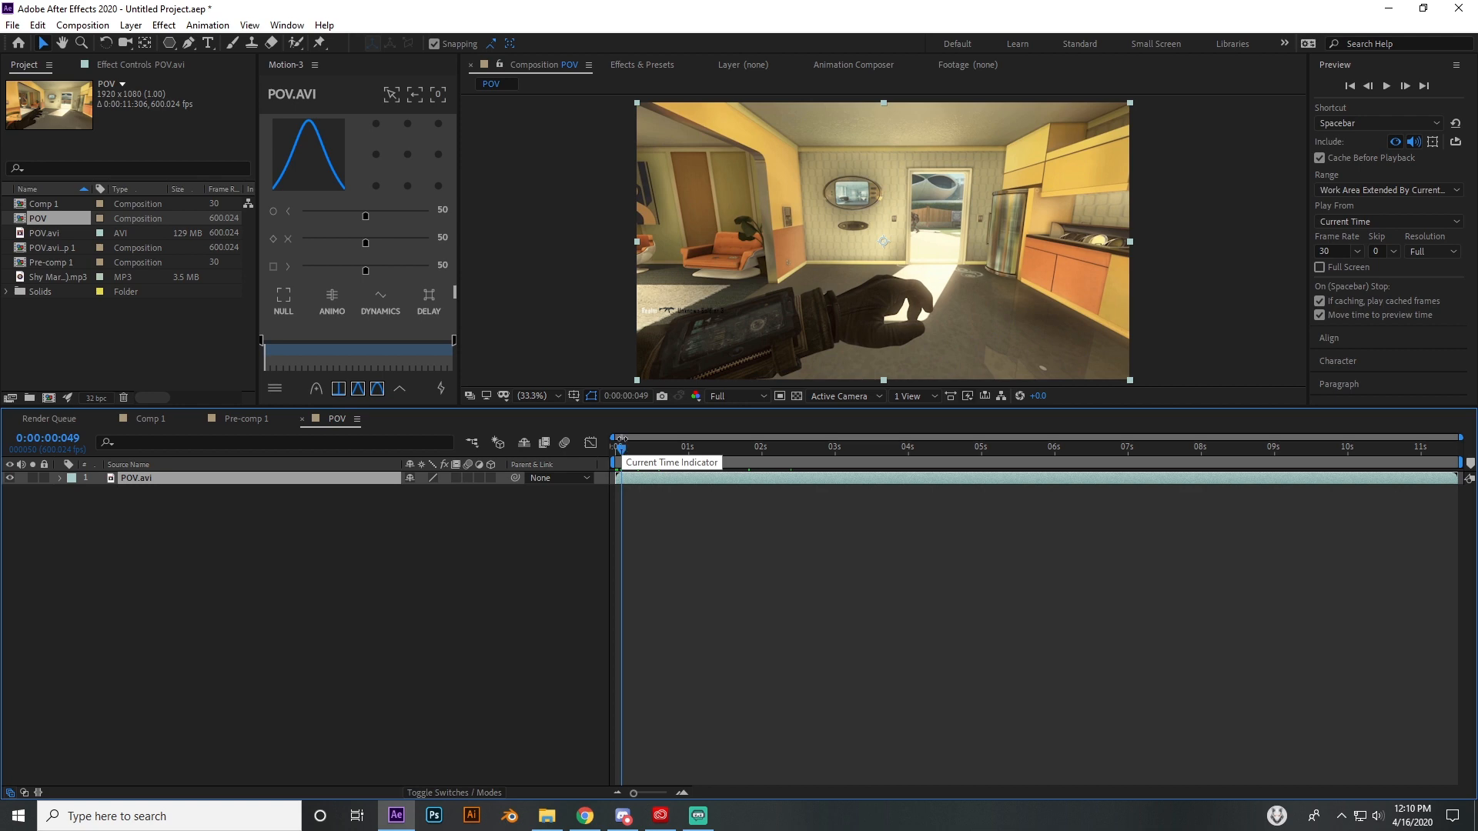
pyautogui.moveTo(622, 439); pyautogui.dragTo(623, 438)
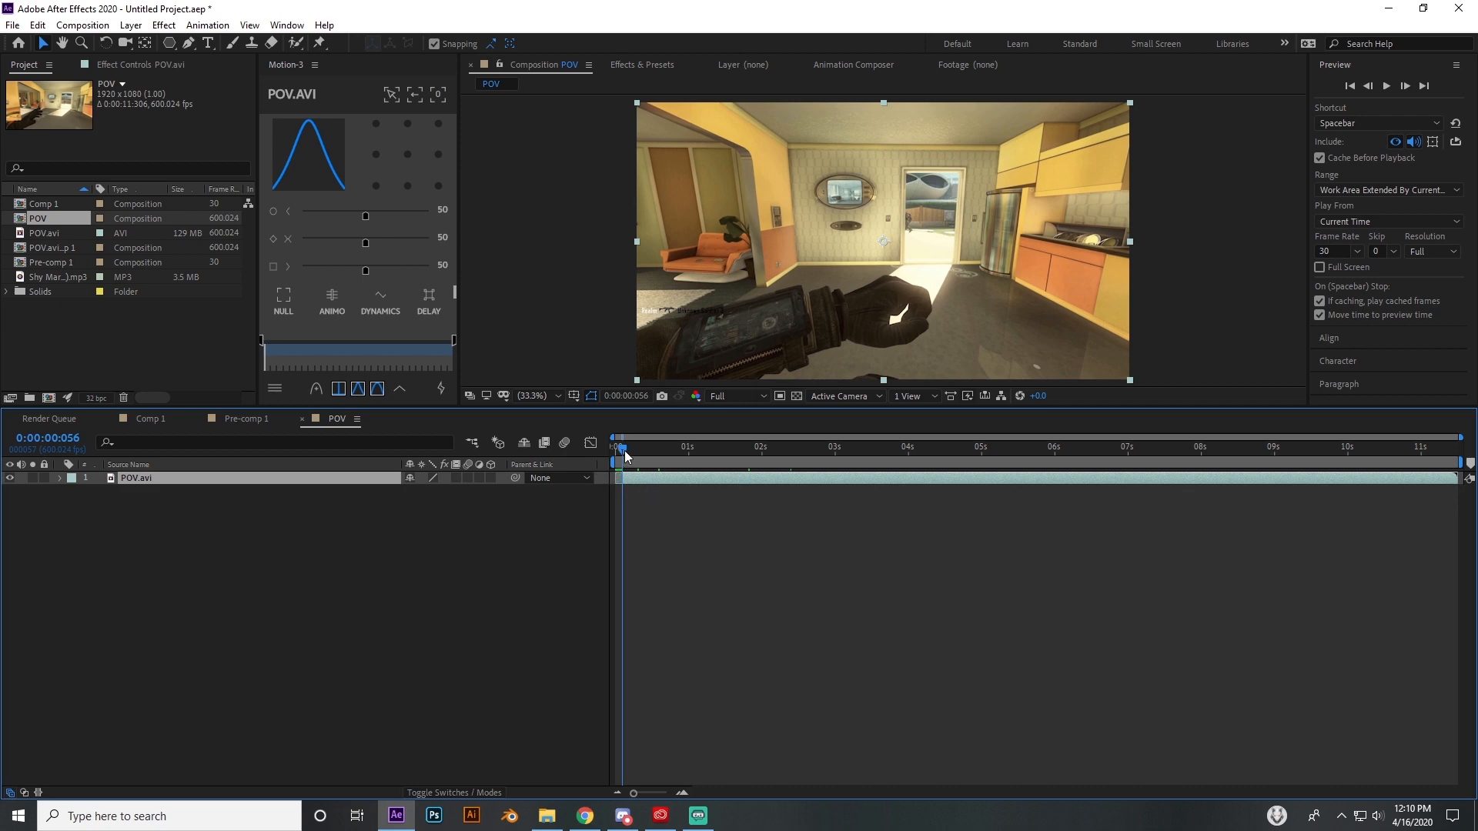
pyautogui.moveTo(627, 450); pyautogui.dragTo(652, 451)
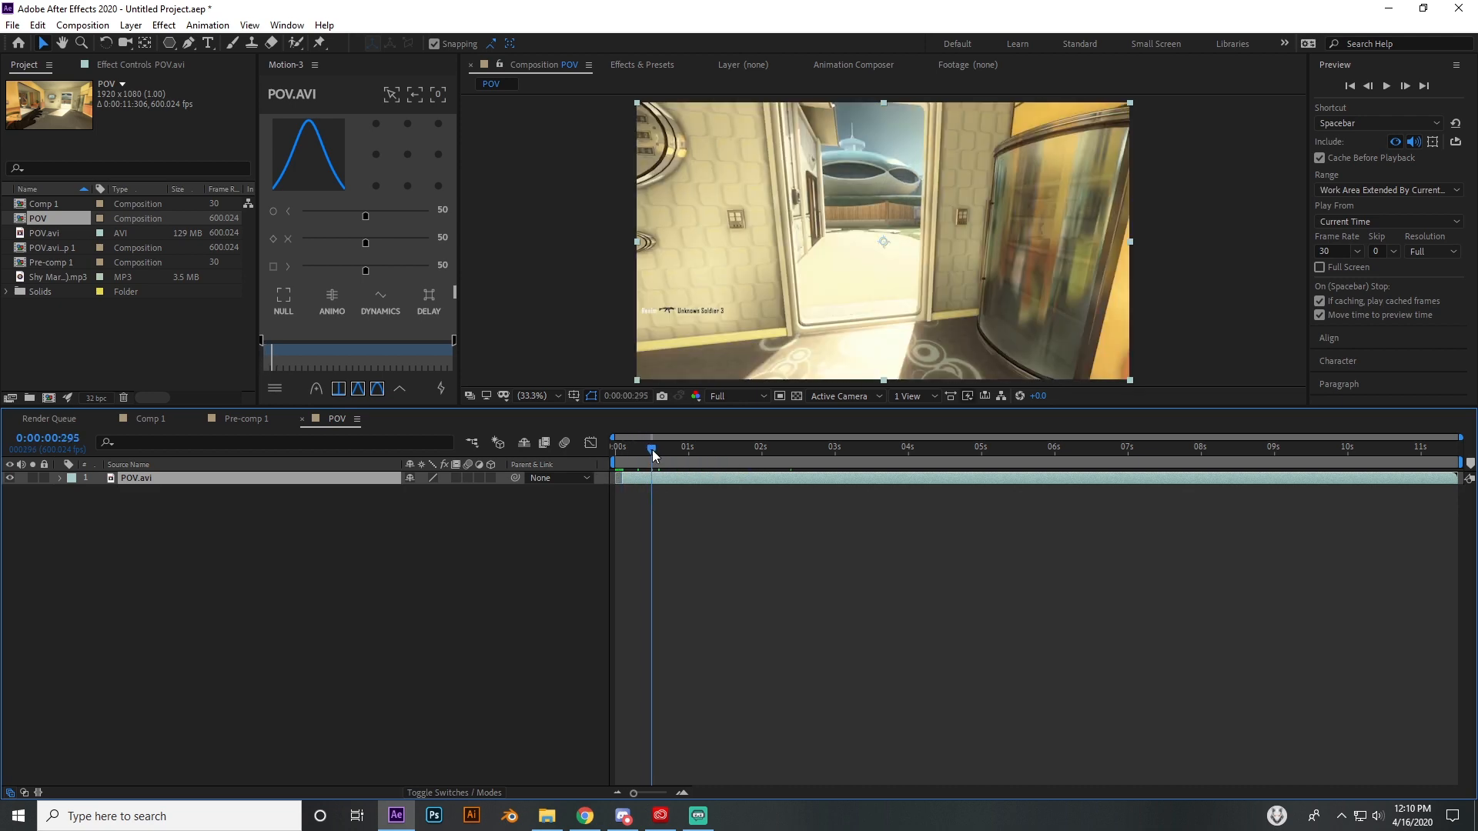
pyautogui.hotkey('alt', ']')
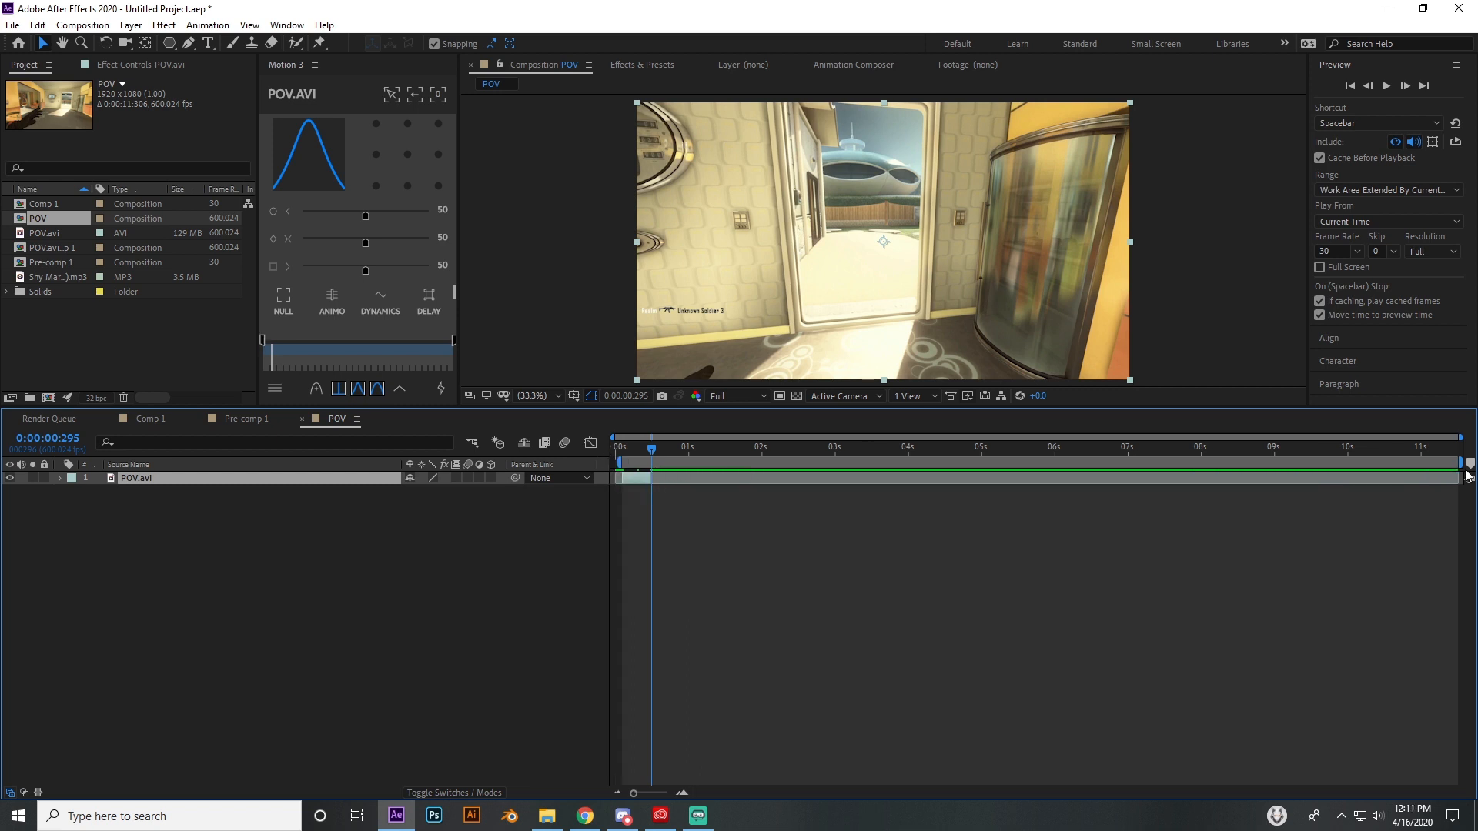
# - Fit the work area's end to the trimmed POV.avi layer and trim the composition to the work area
pyautogui.moveTo(1460, 462); pyautogui.dragTo(656, 493)
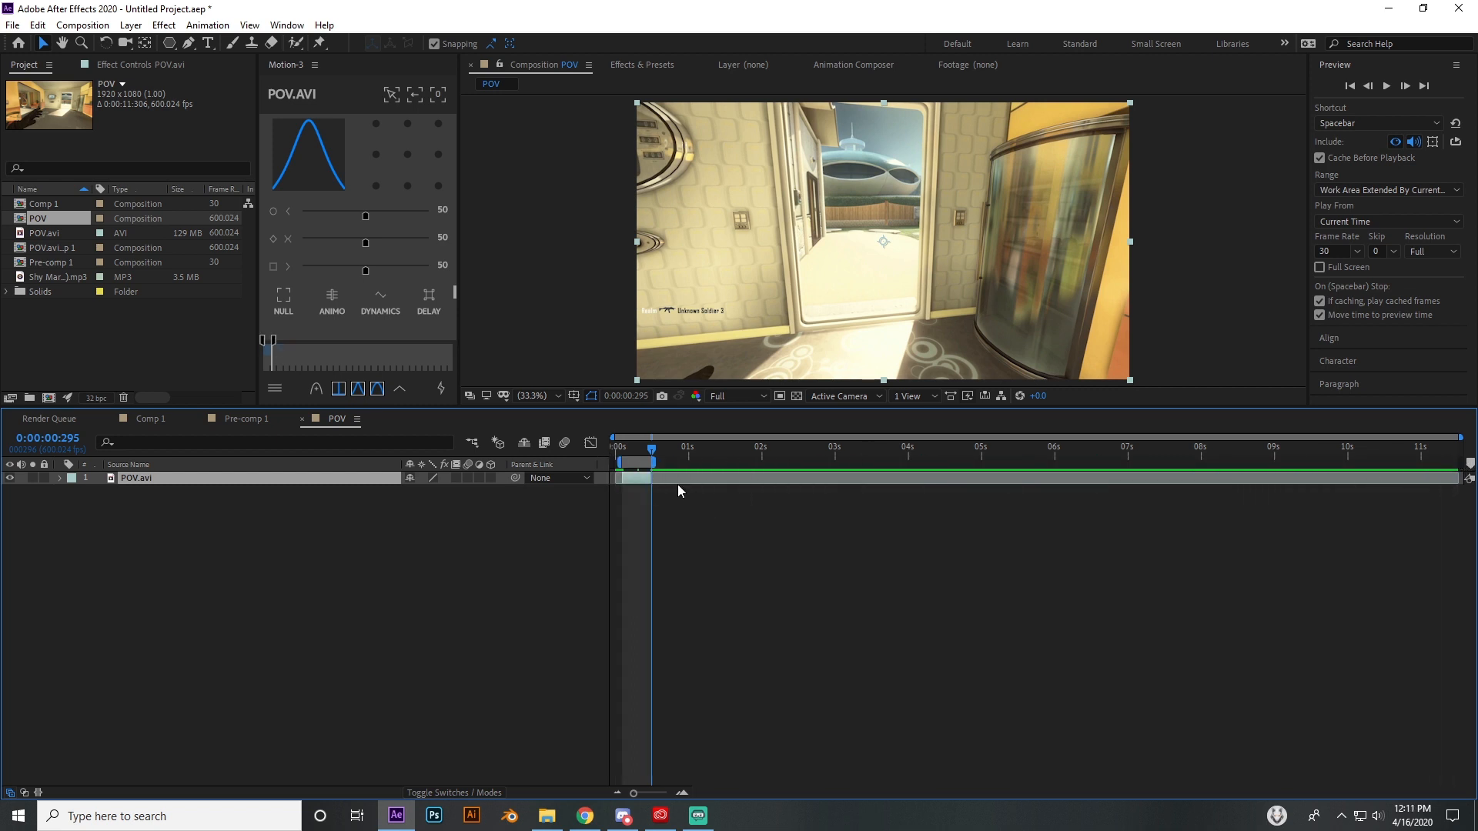
pyautogui.rightClick(642, 462)
pyautogui.click(683, 507)
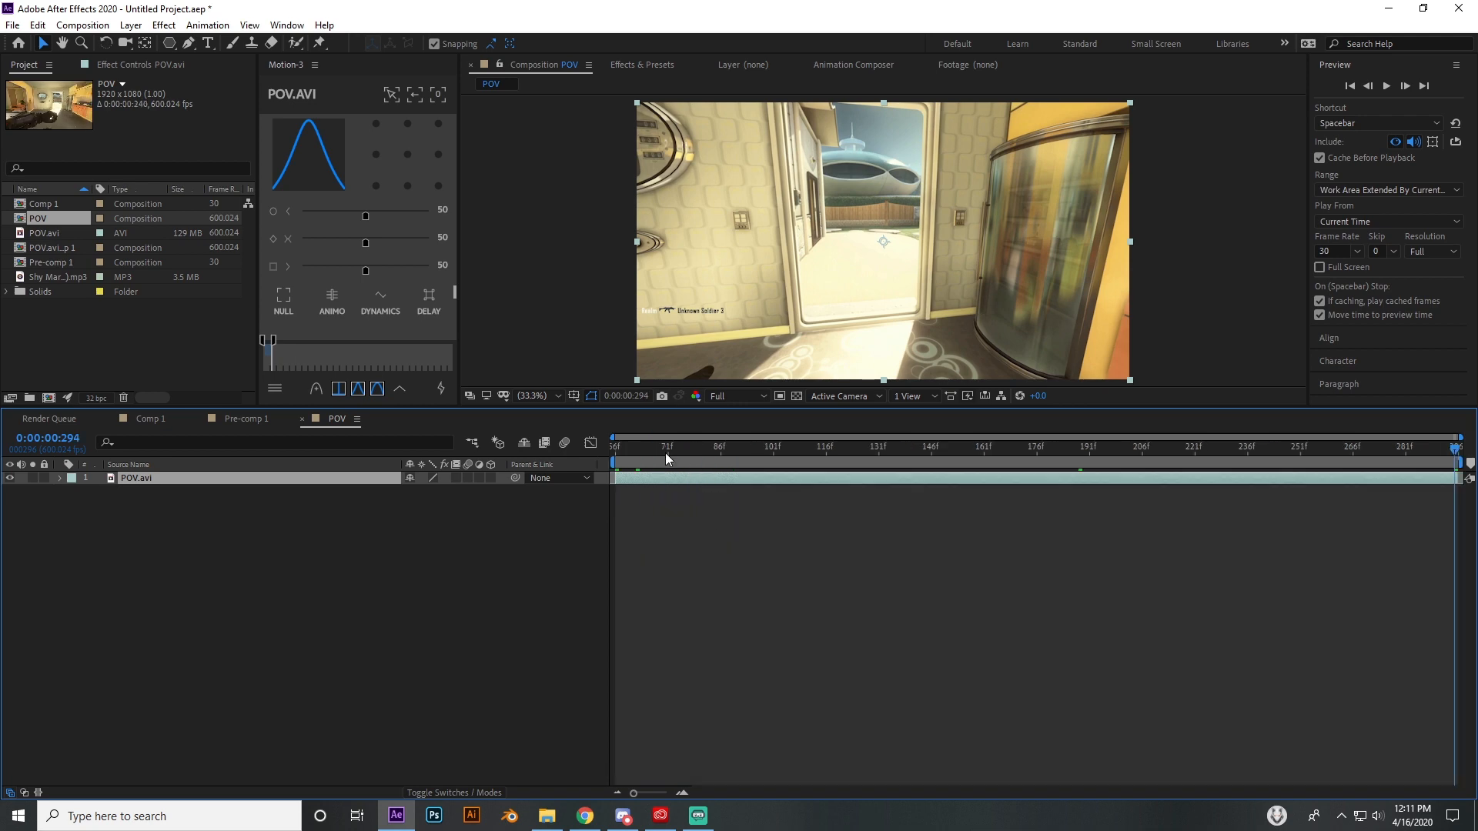
# - Scrub the POV composition to 0:00:00:115 and set the preview resolution to Quarter
pyautogui.moveTo(667, 459); pyautogui.dragTo(826, 462)
pyautogui.click(737, 396)
pyautogui.click(756, 475)
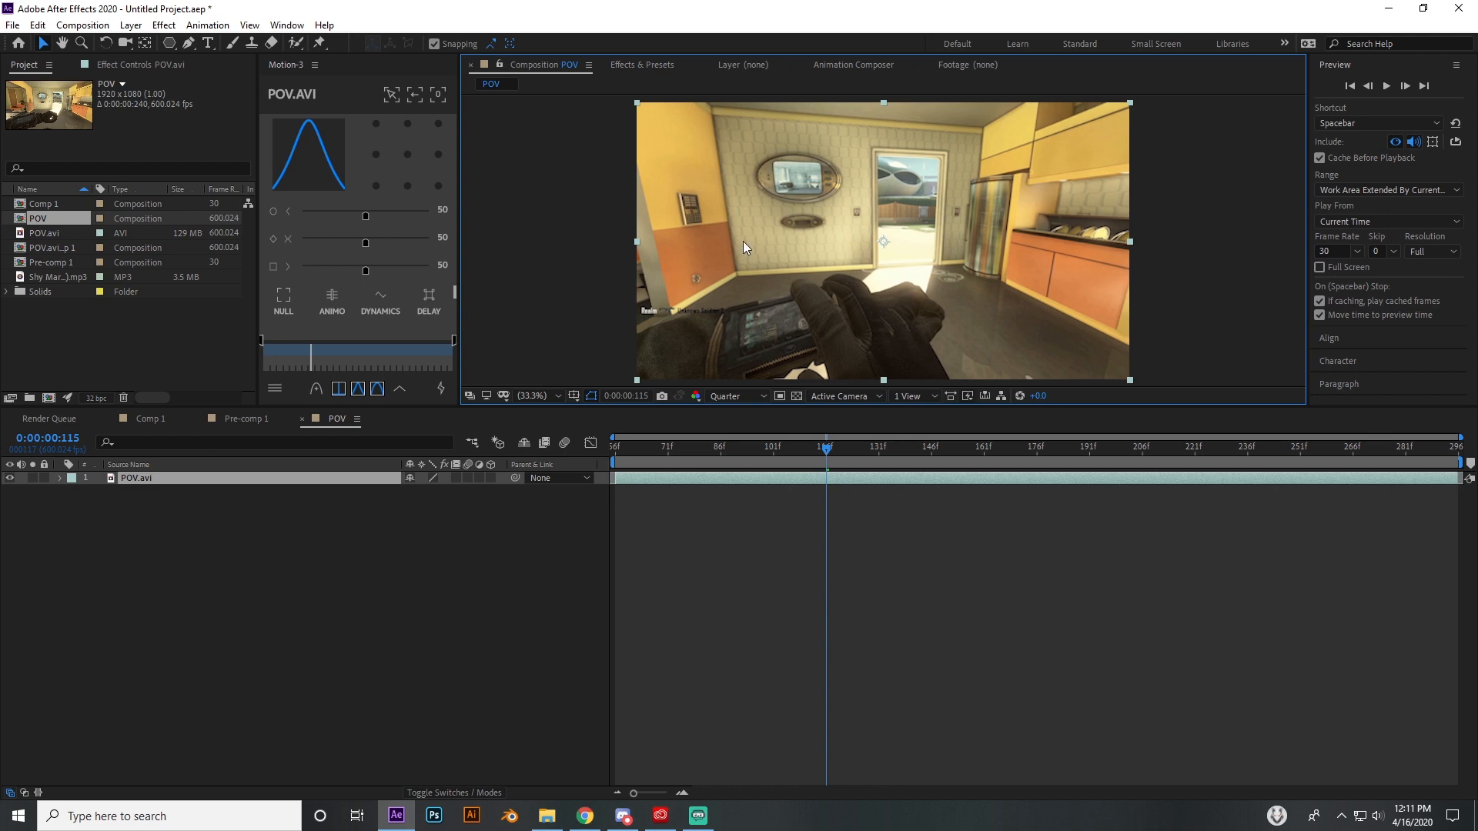
pyautogui.rightClick(923, 198)
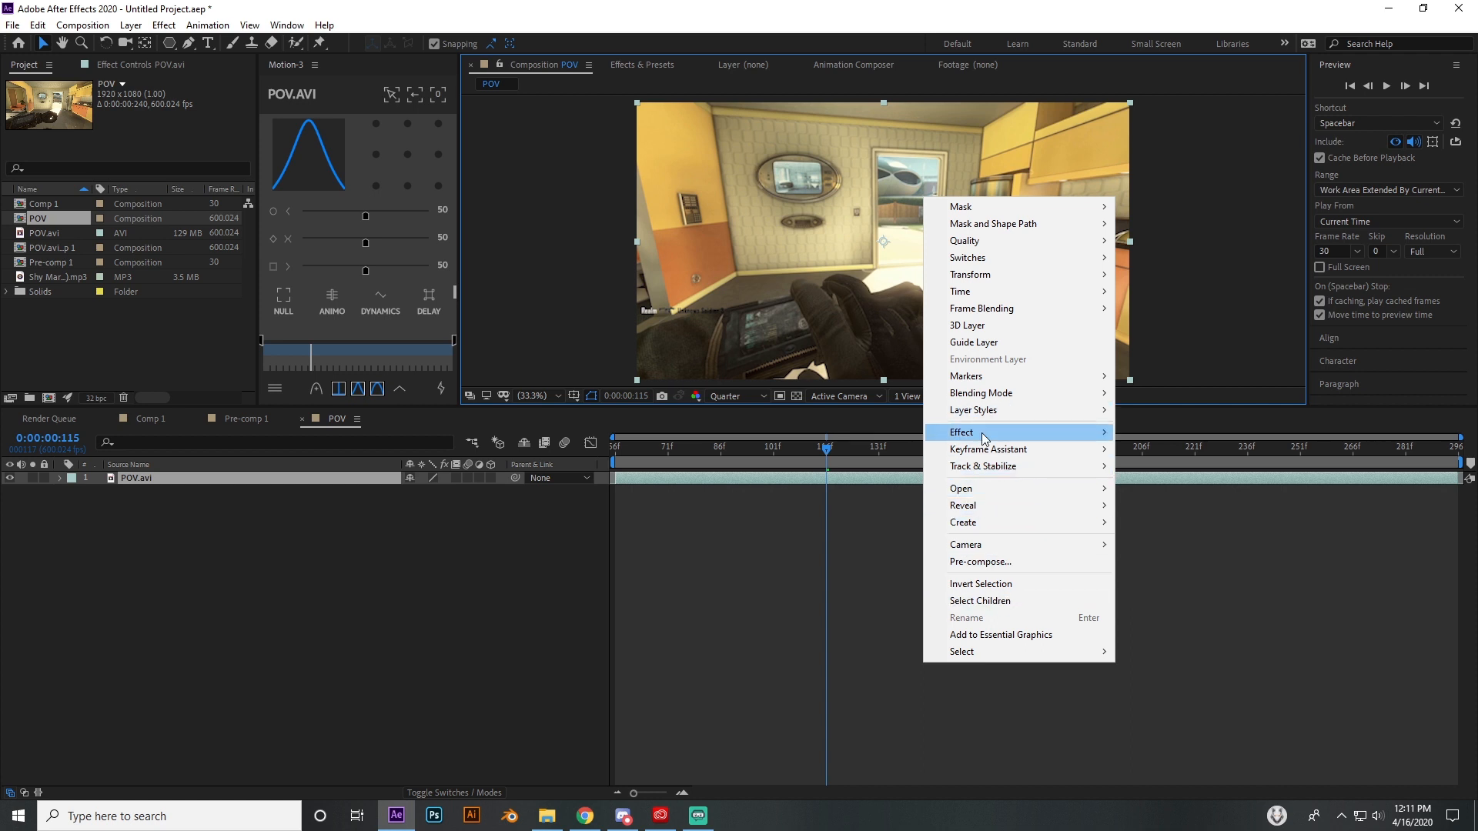
pyautogui.click(896, 536)
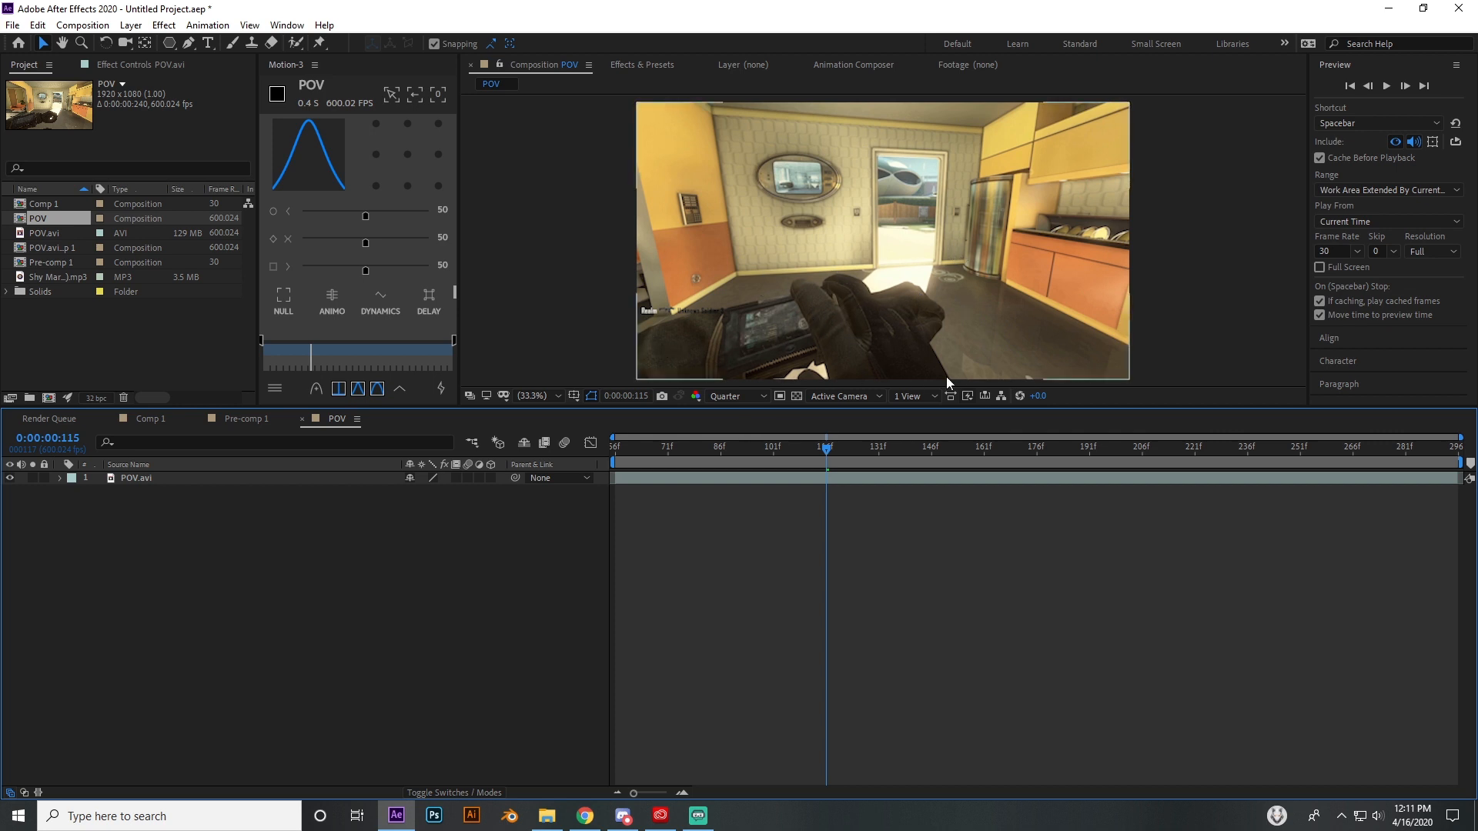
# - Duplicate the POV.avi layer and hide the lower copy
pyautogui.click(174, 477)
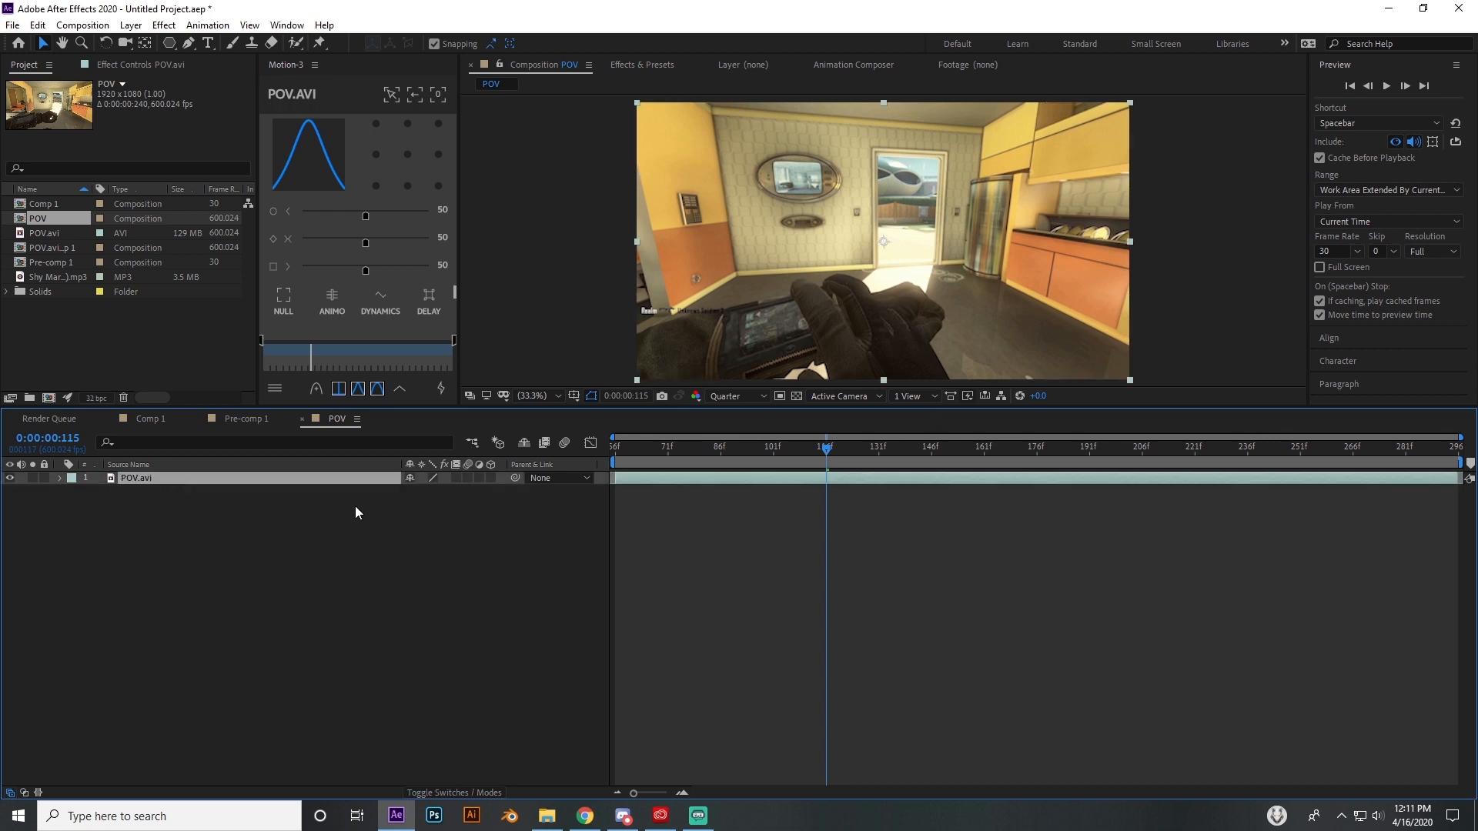
pyautogui.hotkey('ctrl', 'd')
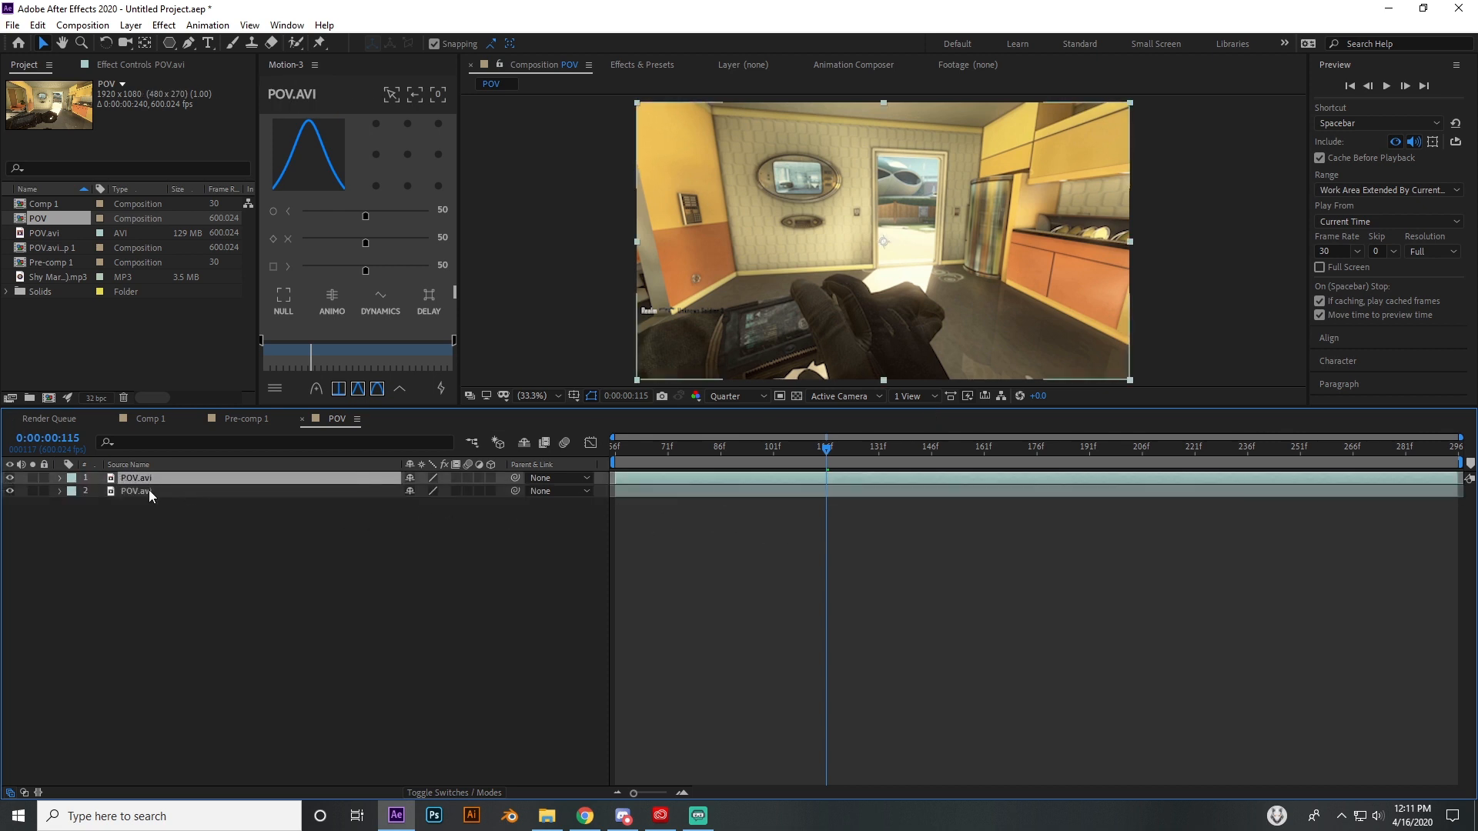
pyautogui.click(6, 492)
pyautogui.click(10, 491)
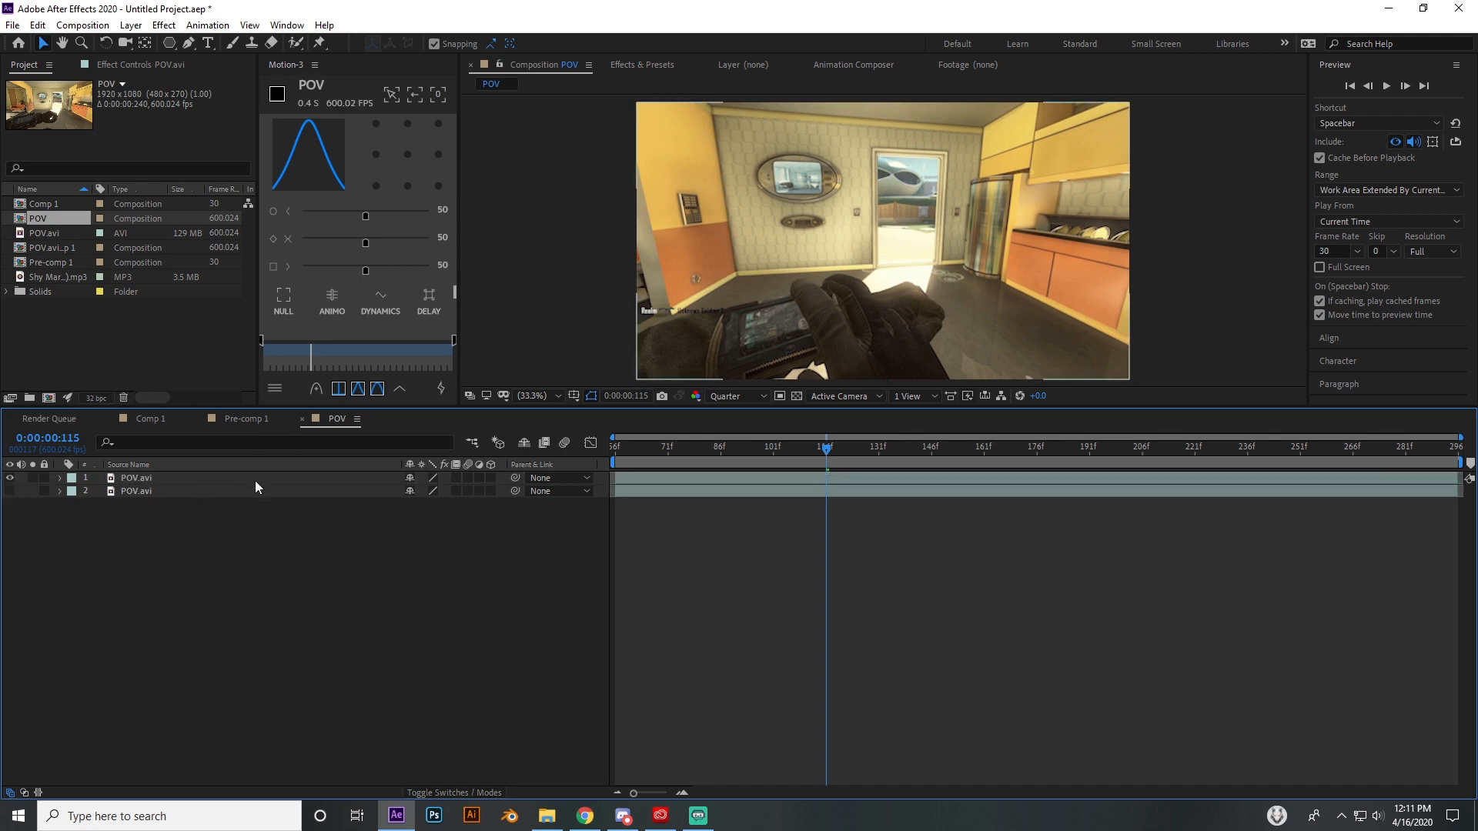
# - Draw a full-width rectangular mask over the hands in the lower part of the upper POV.avi layer and invert it
pyautogui.click(255, 479)
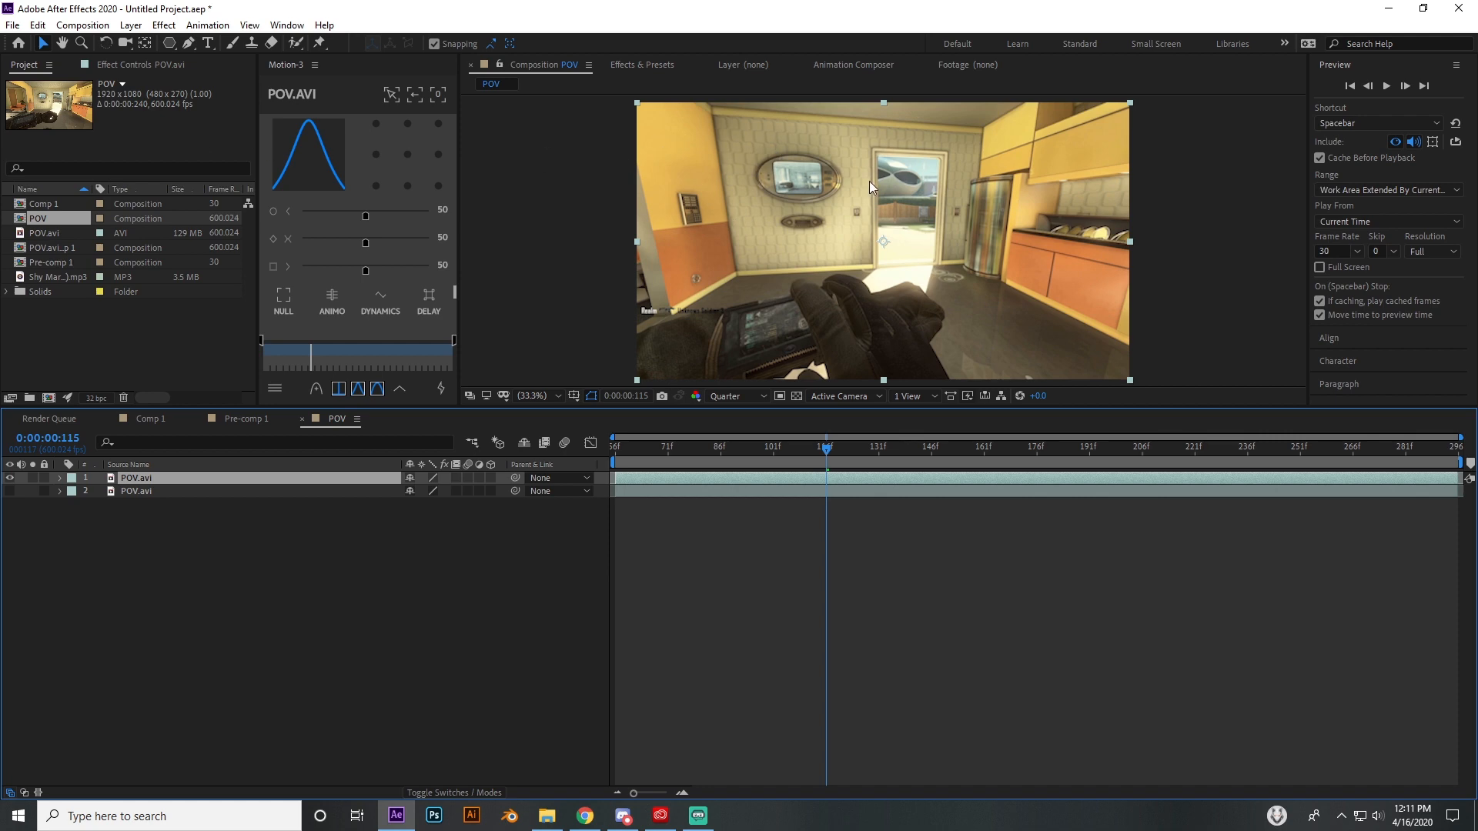
pyautogui.click(169, 44)
pyautogui.moveTo(169, 45); pyautogui.dragTo(219, 56)
pyautogui.moveTo(614, 279); pyautogui.dragTo(1145, 383)
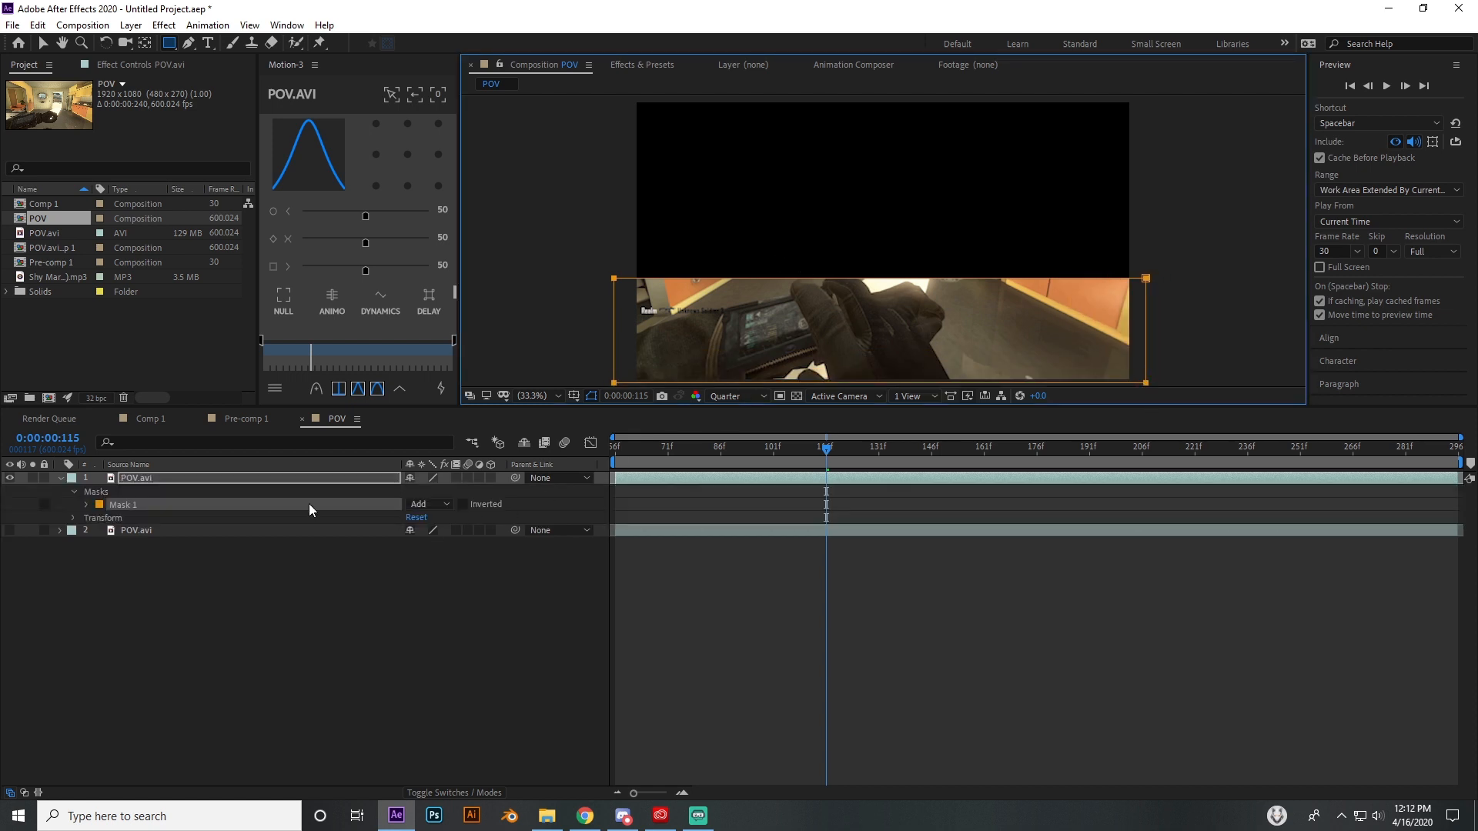
pyautogui.click(462, 505)
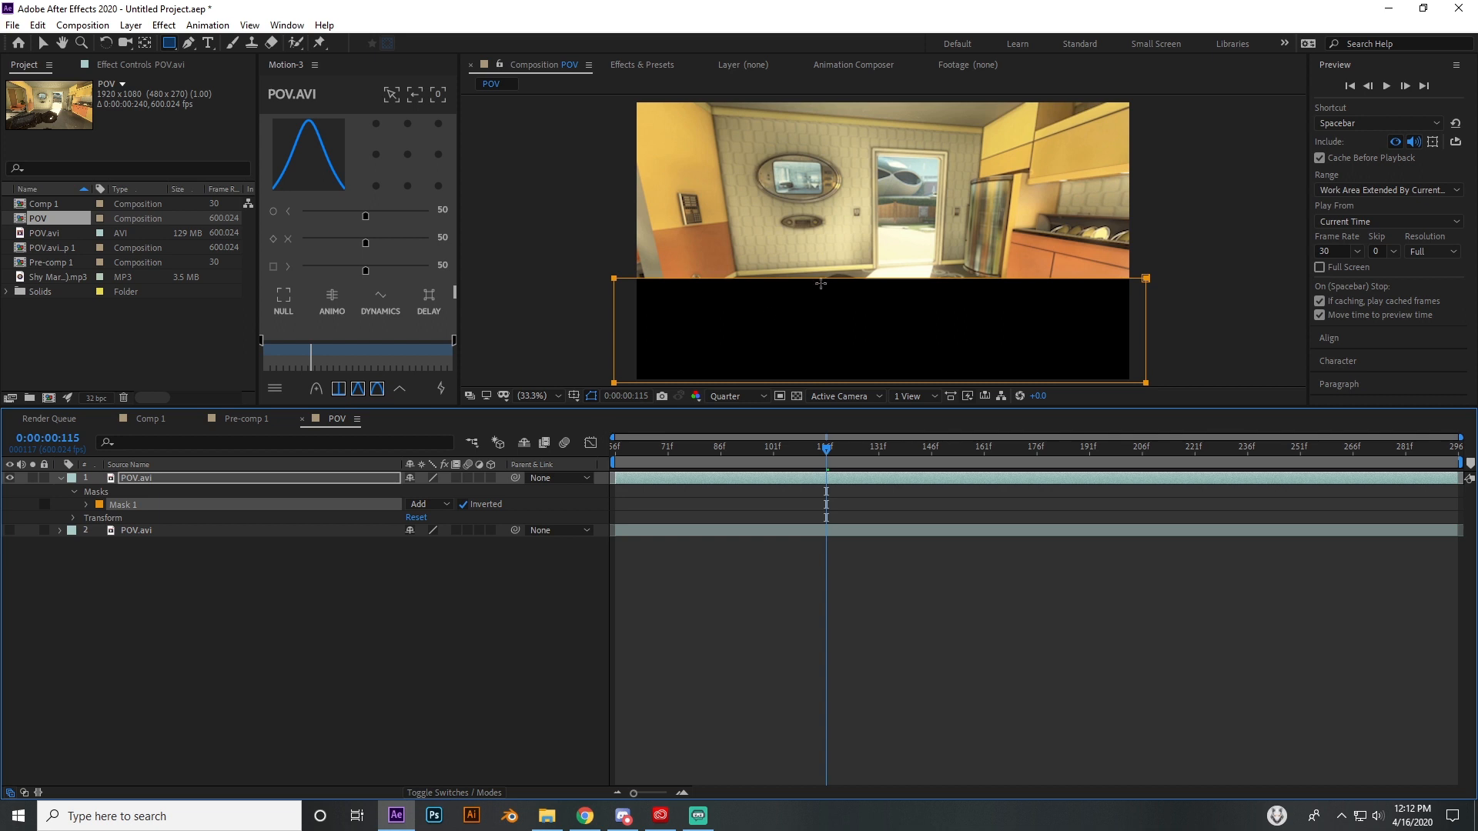
# - Move the mask up slightly, extend its lower edge past the frame, and check its coverage along the clip
pyautogui.click(46, 44)
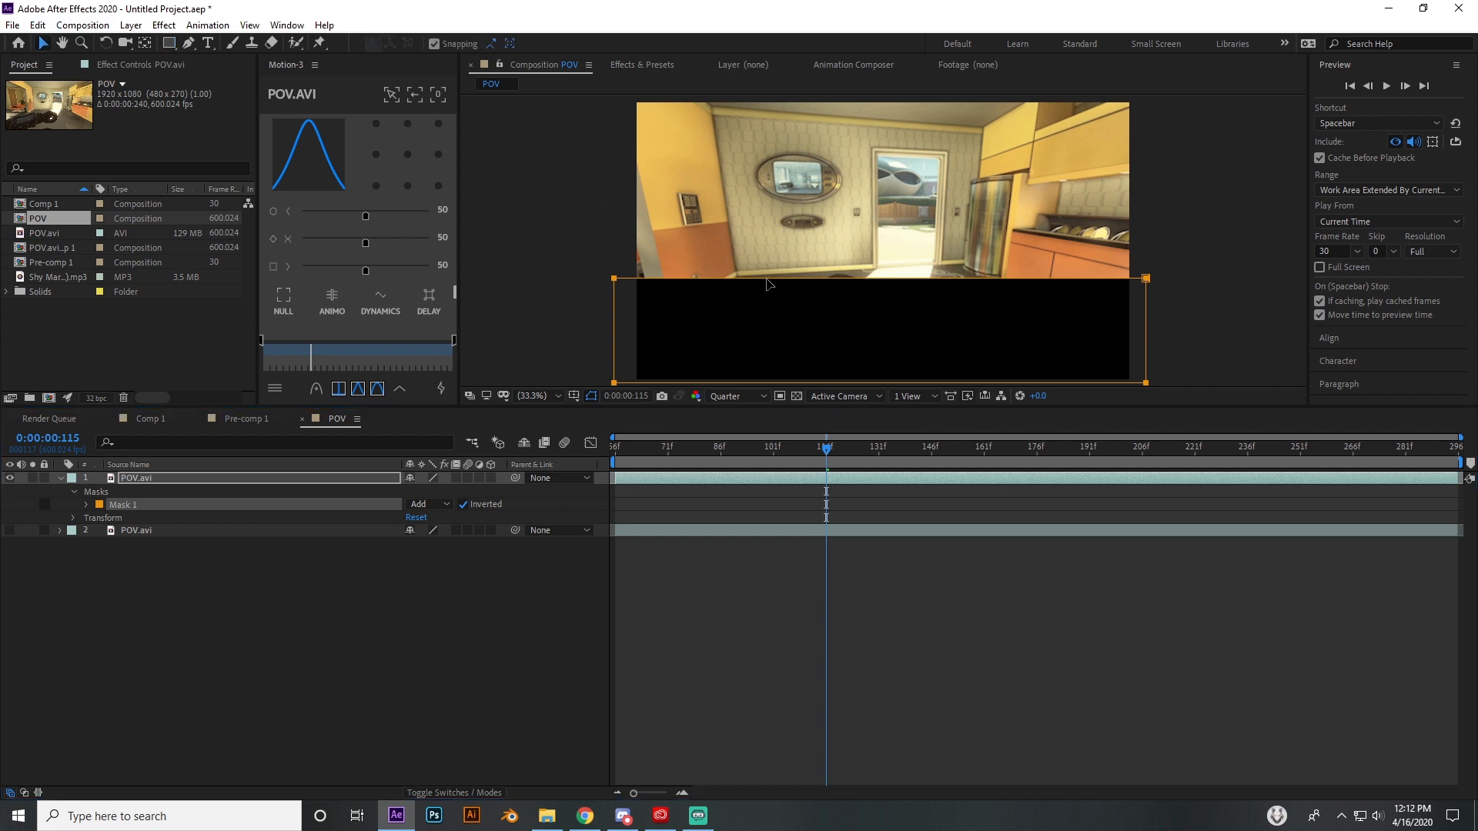
pyautogui.moveTo(771, 287); pyautogui.dragTo(770, 276)
pyautogui.click(791, 280)
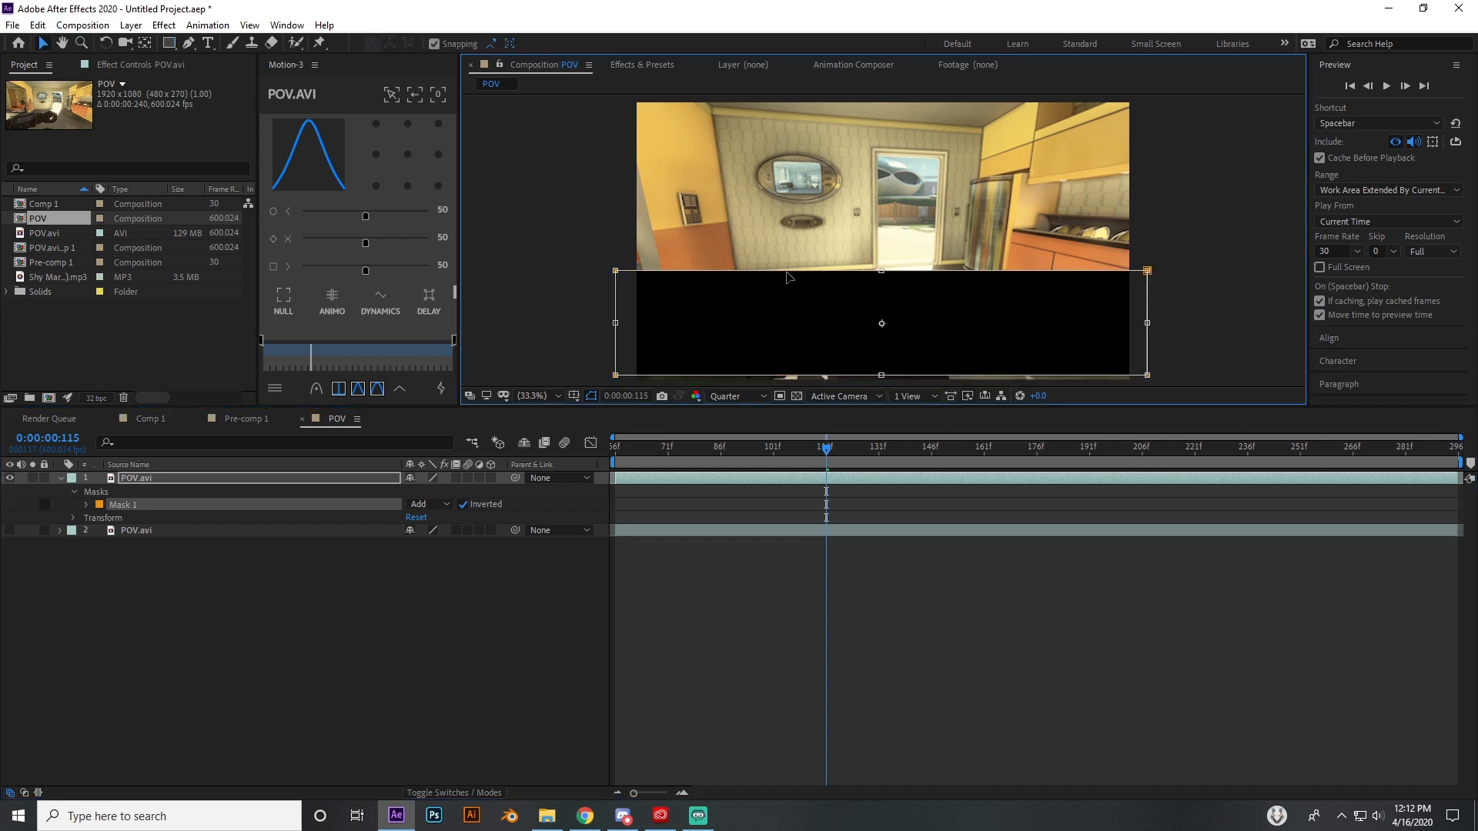
pyautogui.moveTo(880, 375); pyautogui.dragTo(881, 384)
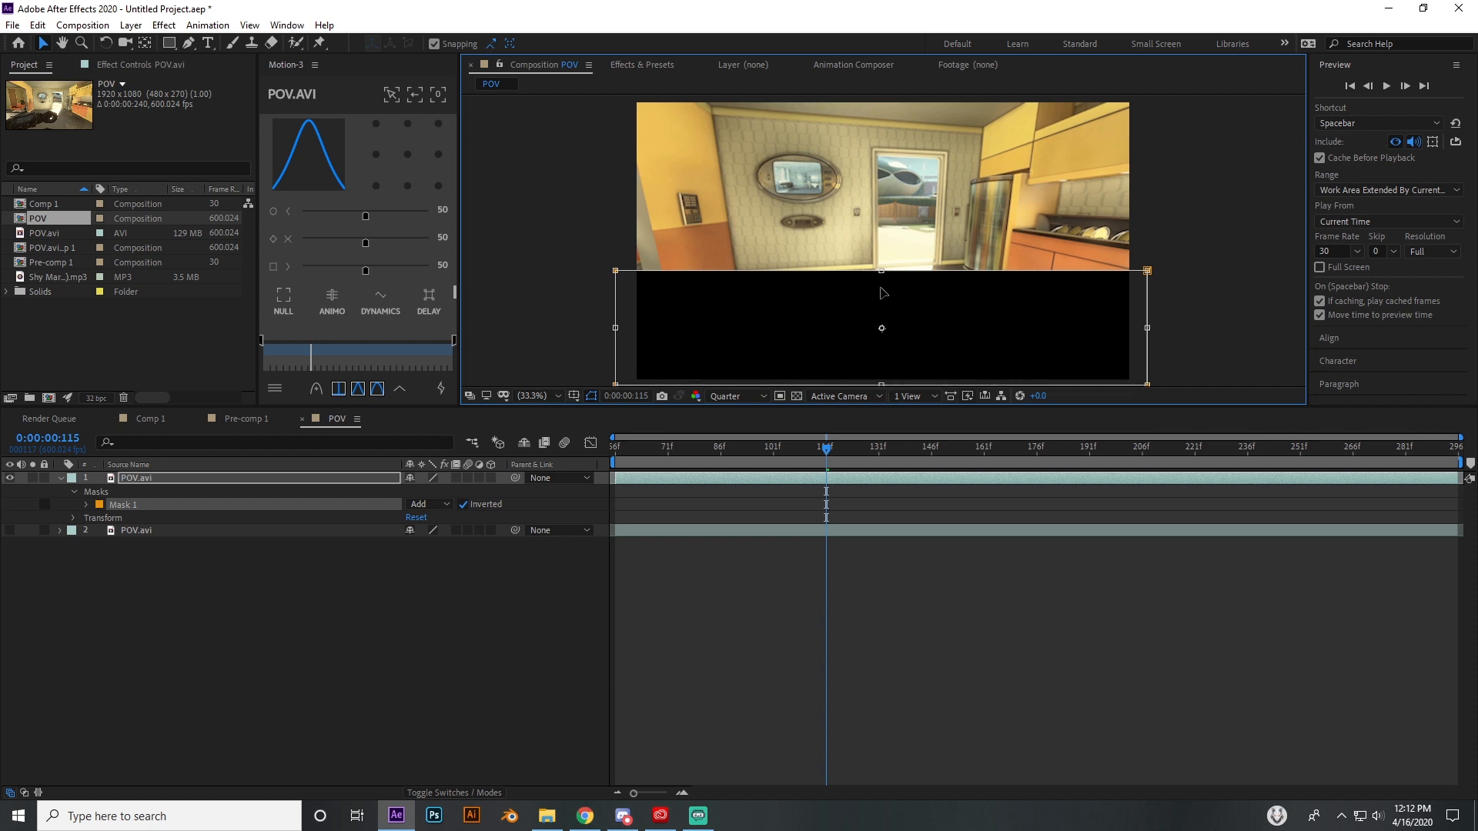
pyautogui.click(662, 510)
pyautogui.moveTo(652, 452); pyautogui.dragTo(820, 469)
pyautogui.rightClick(713, 241)
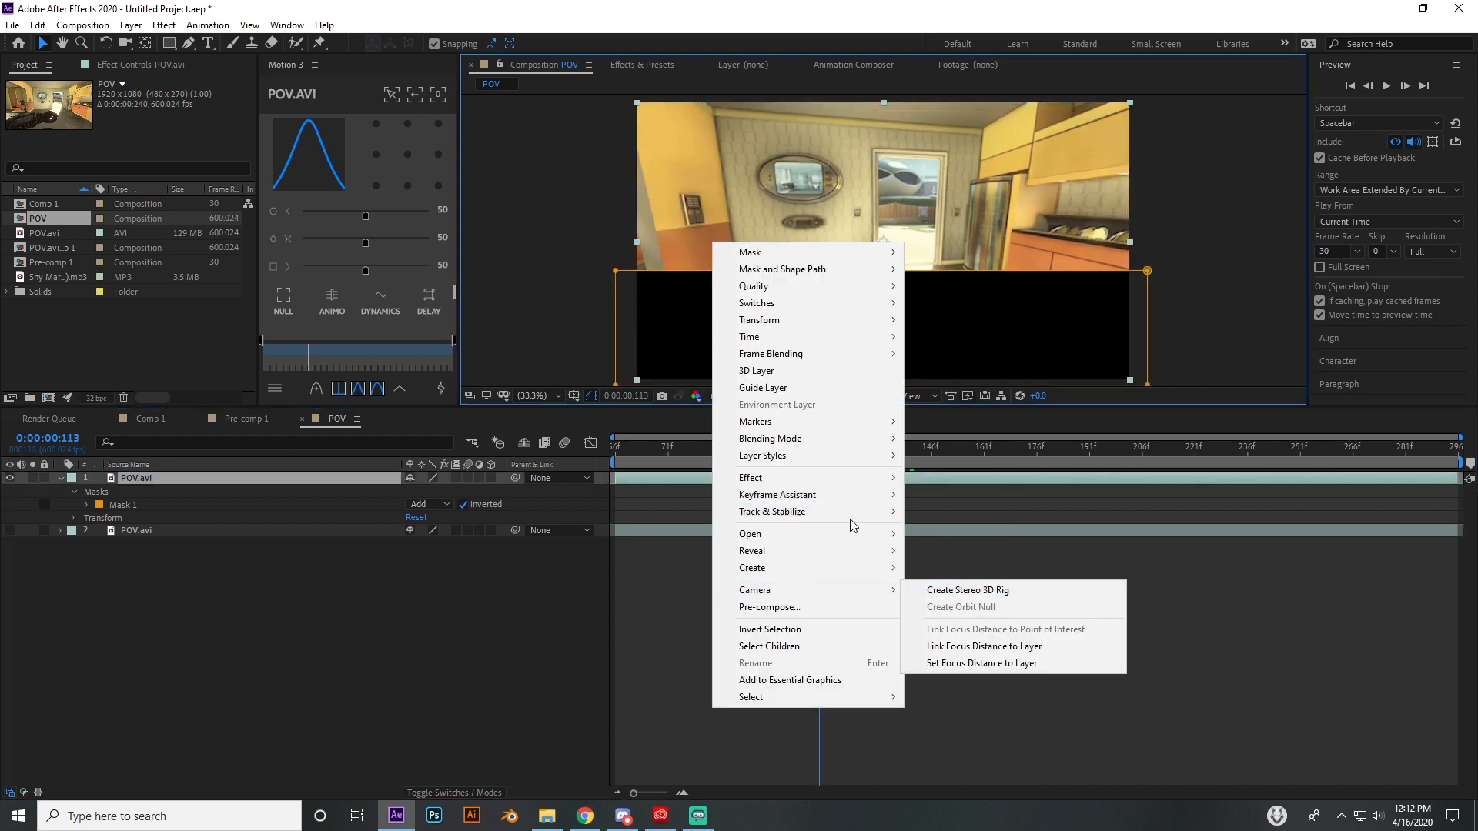
pyautogui.moveTo(838, 497)
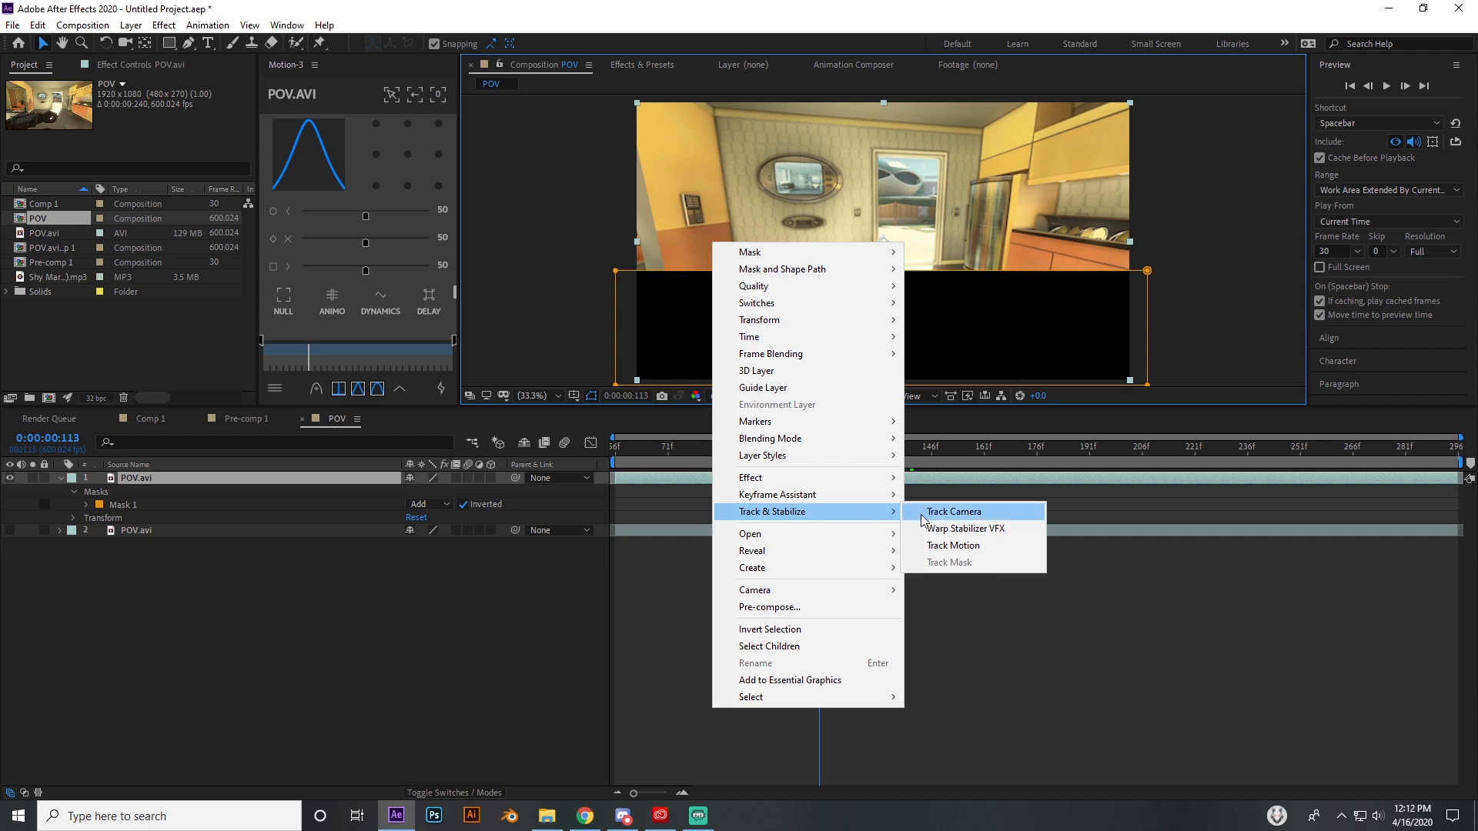
pyautogui.click(963, 512)
pyautogui.click(21, 228)
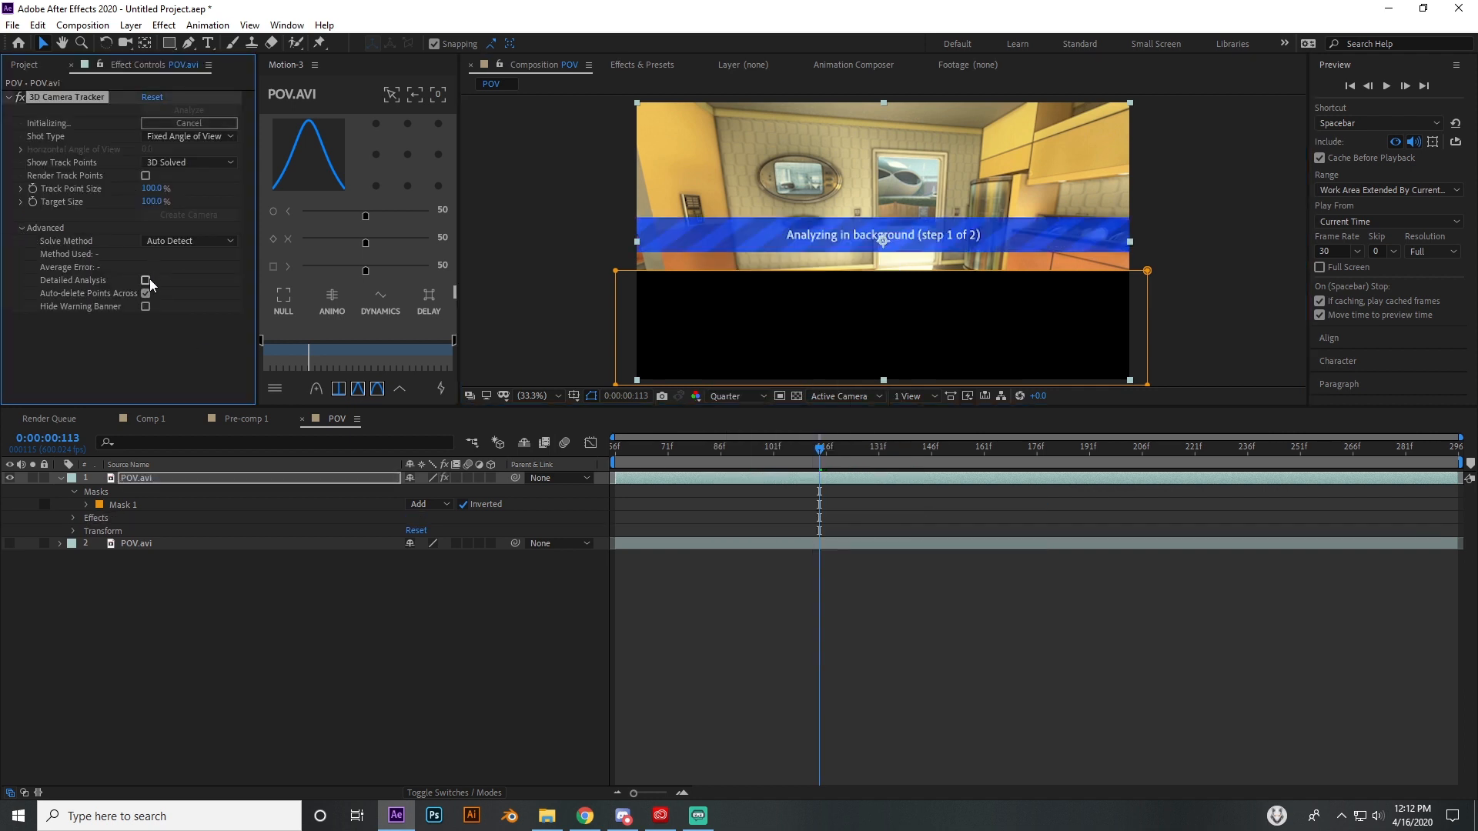
pyautogui.click(146, 280)
pyautogui.click(146, 281)
pyautogui.click(745, 571)
pyautogui.click(735, 481)
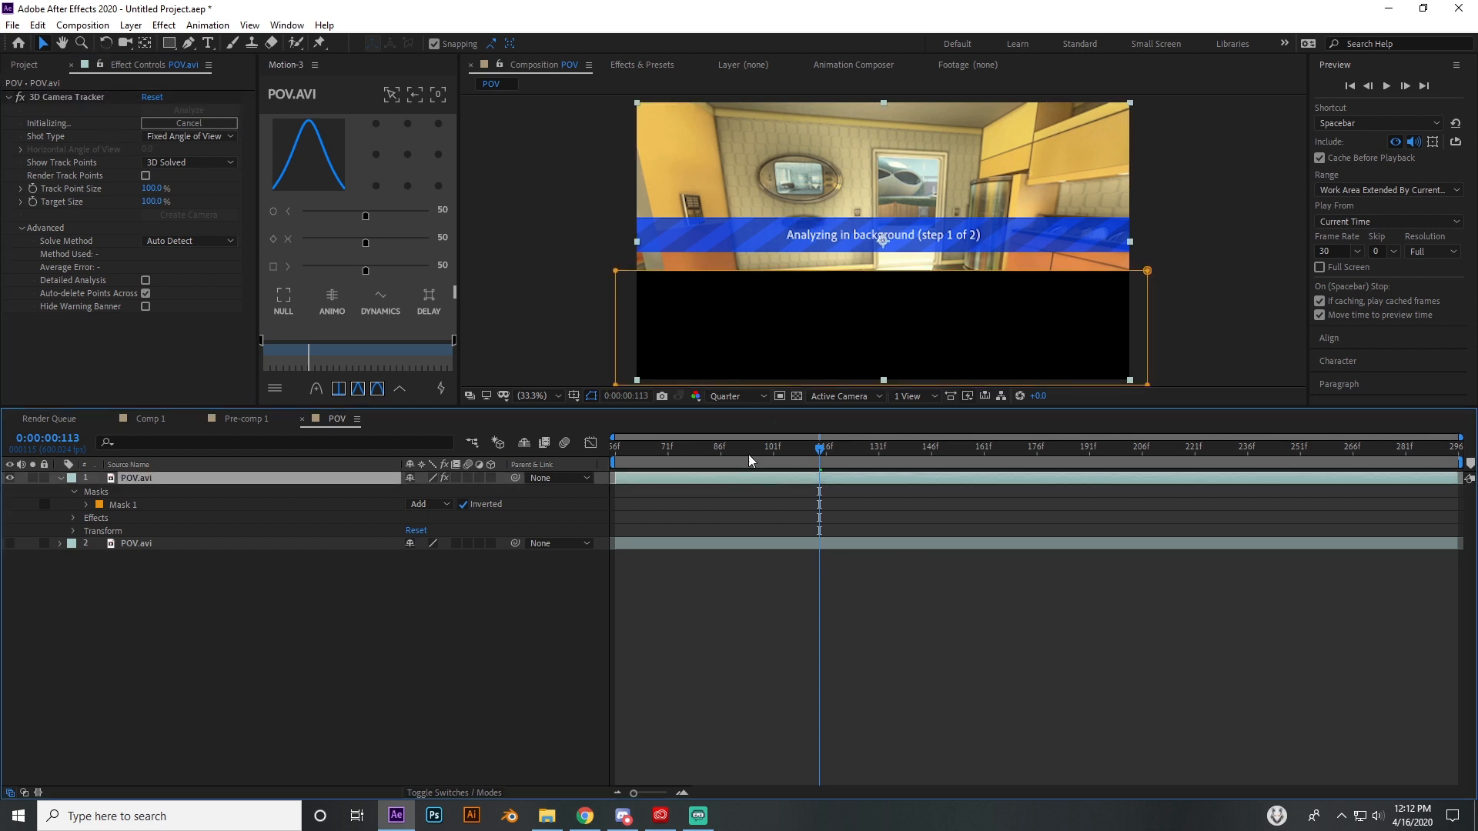
pyautogui.click(80, 91)
pyautogui.press('Delete')
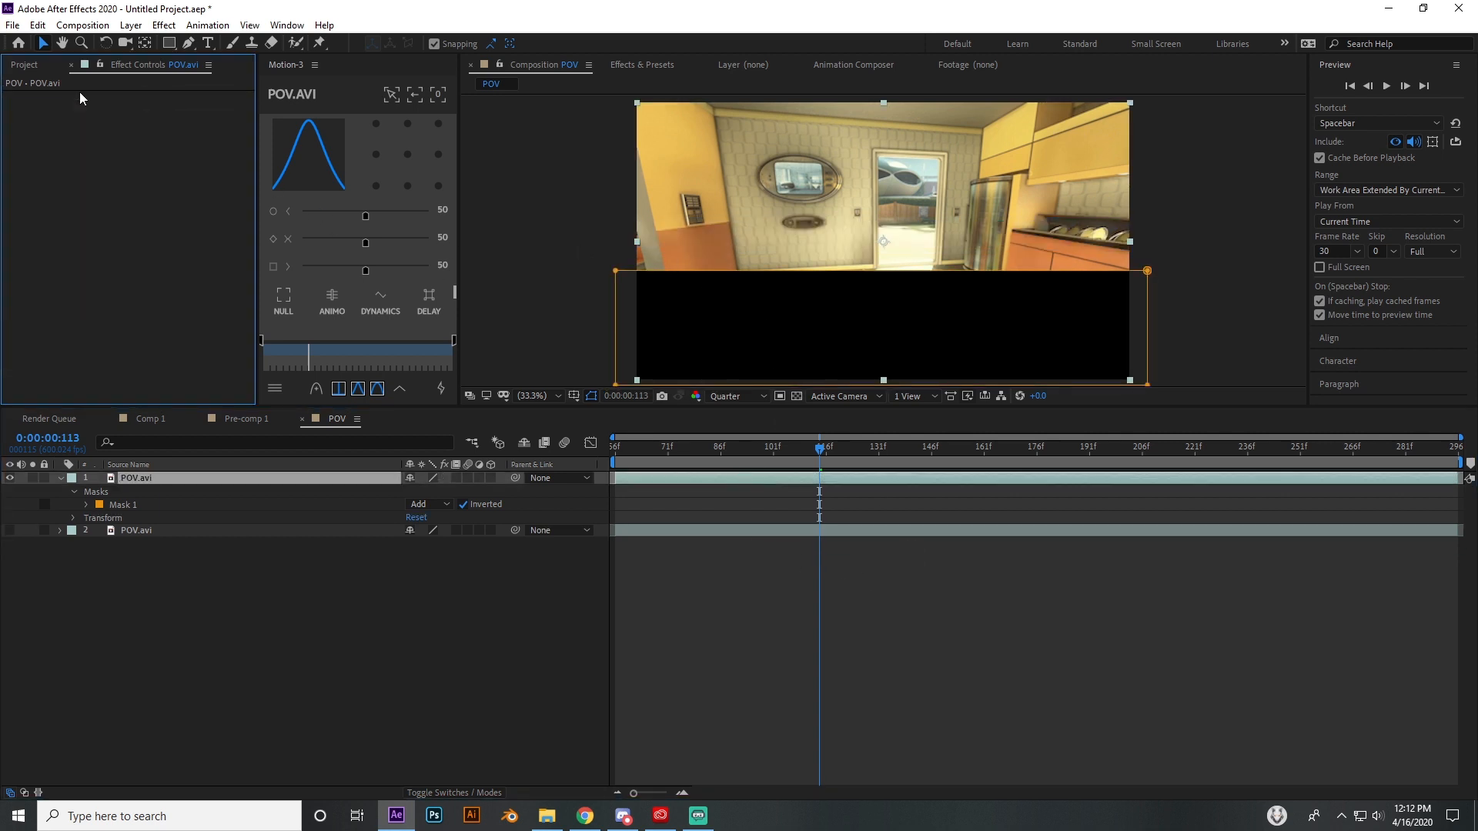
# - Run Track Camera on the masked upper POV.avi layer
pyautogui.rightClick(678, 182)
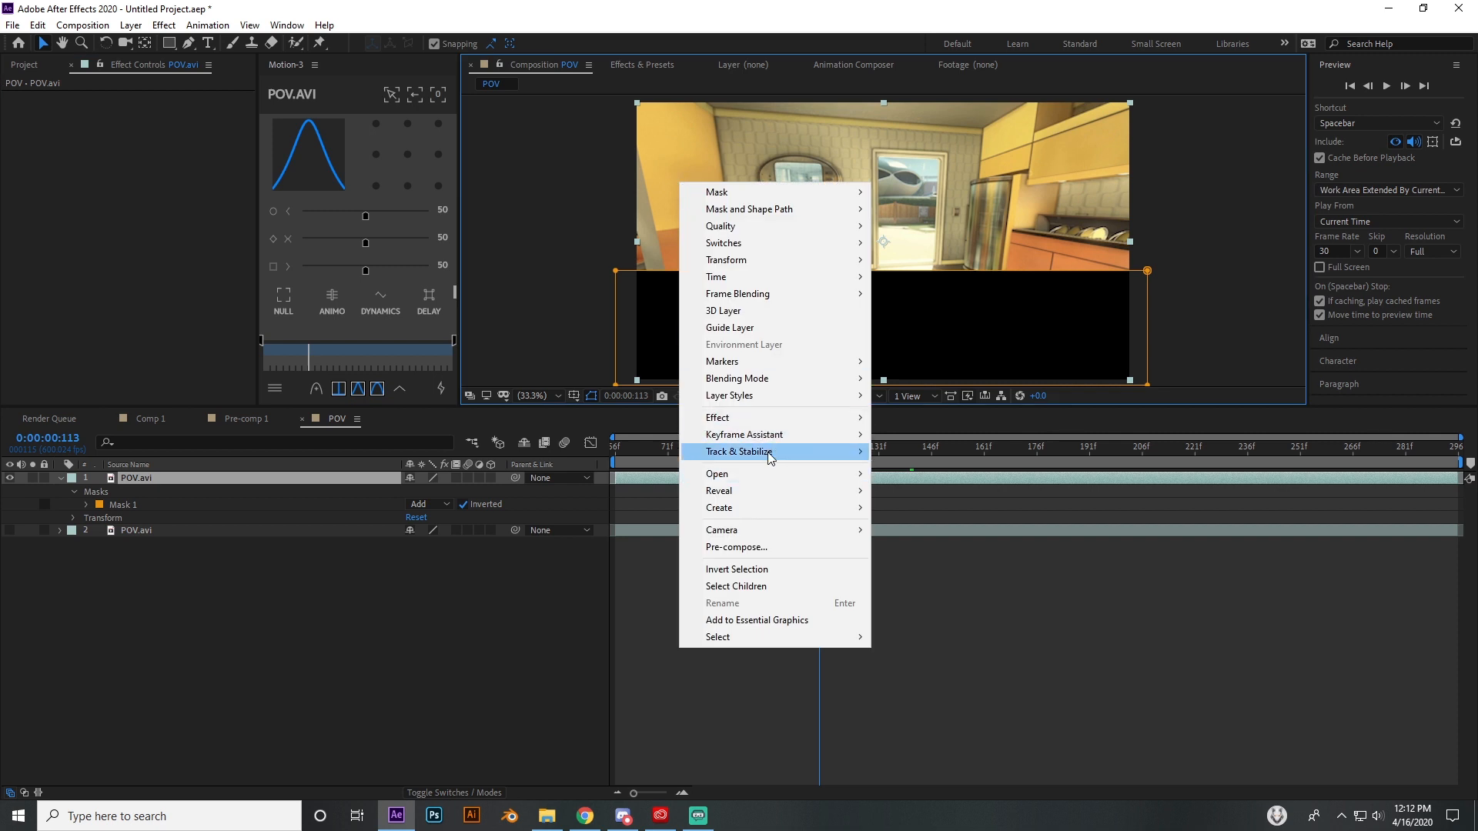
pyautogui.moveTo(778, 452)
pyautogui.click(901, 448)
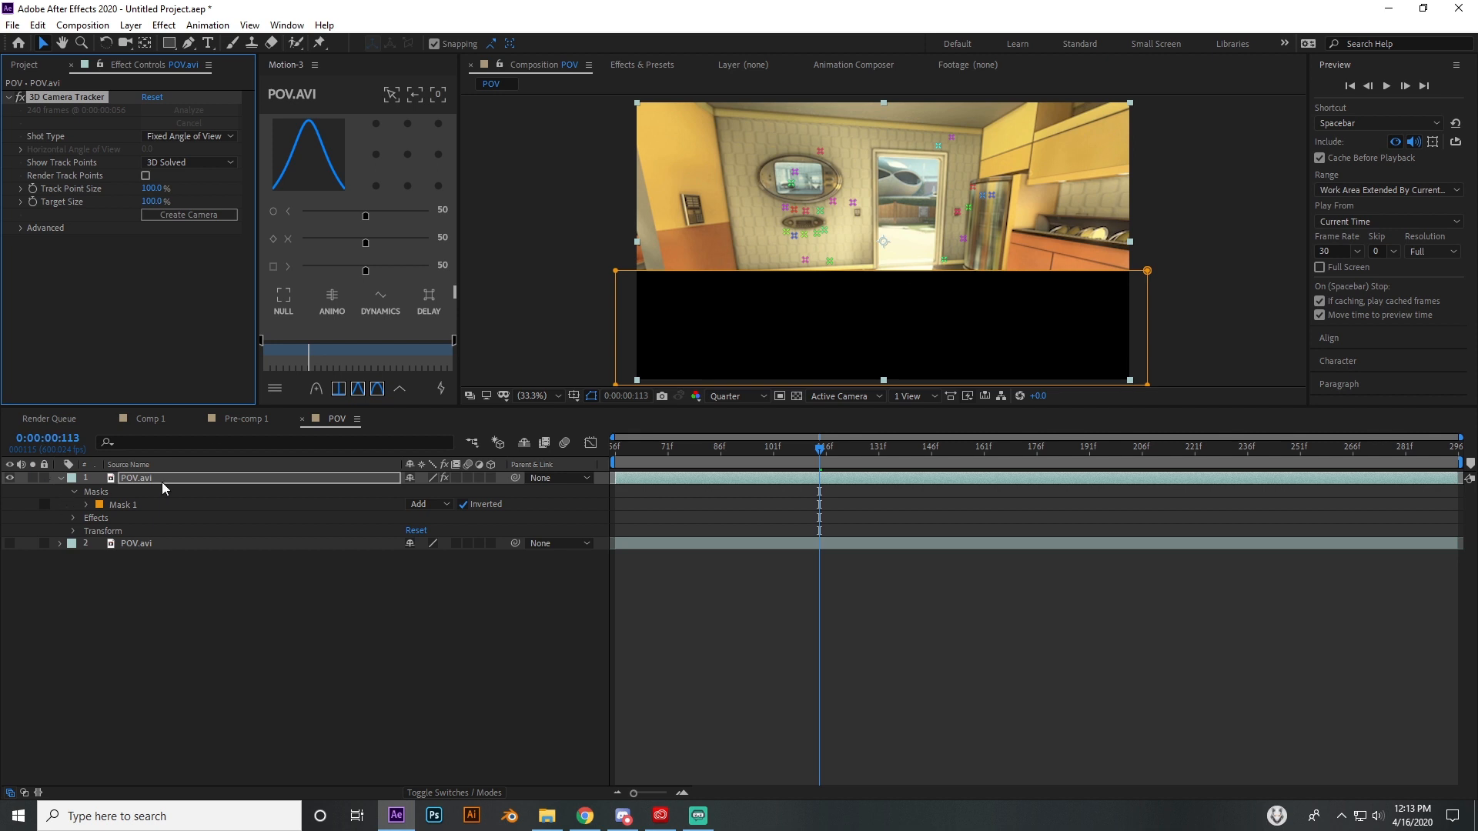
# - Delete Mask 1 from the tracked POV.avi layer and enable Render Track Points in its 3D Camera Tracker effect
pyautogui.click(132, 505)
pyautogui.press('Delete')
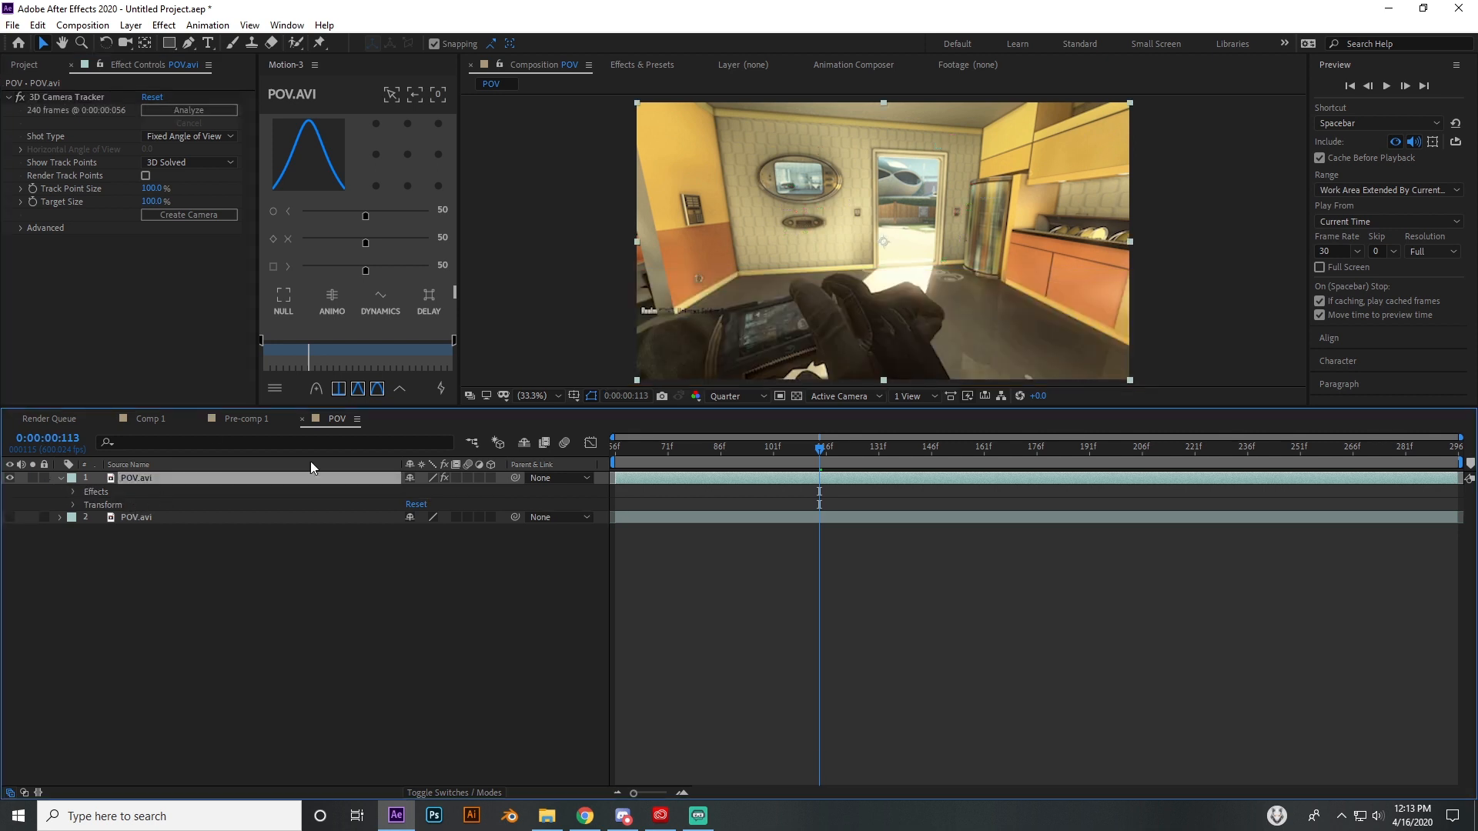
pyautogui.click(145, 175)
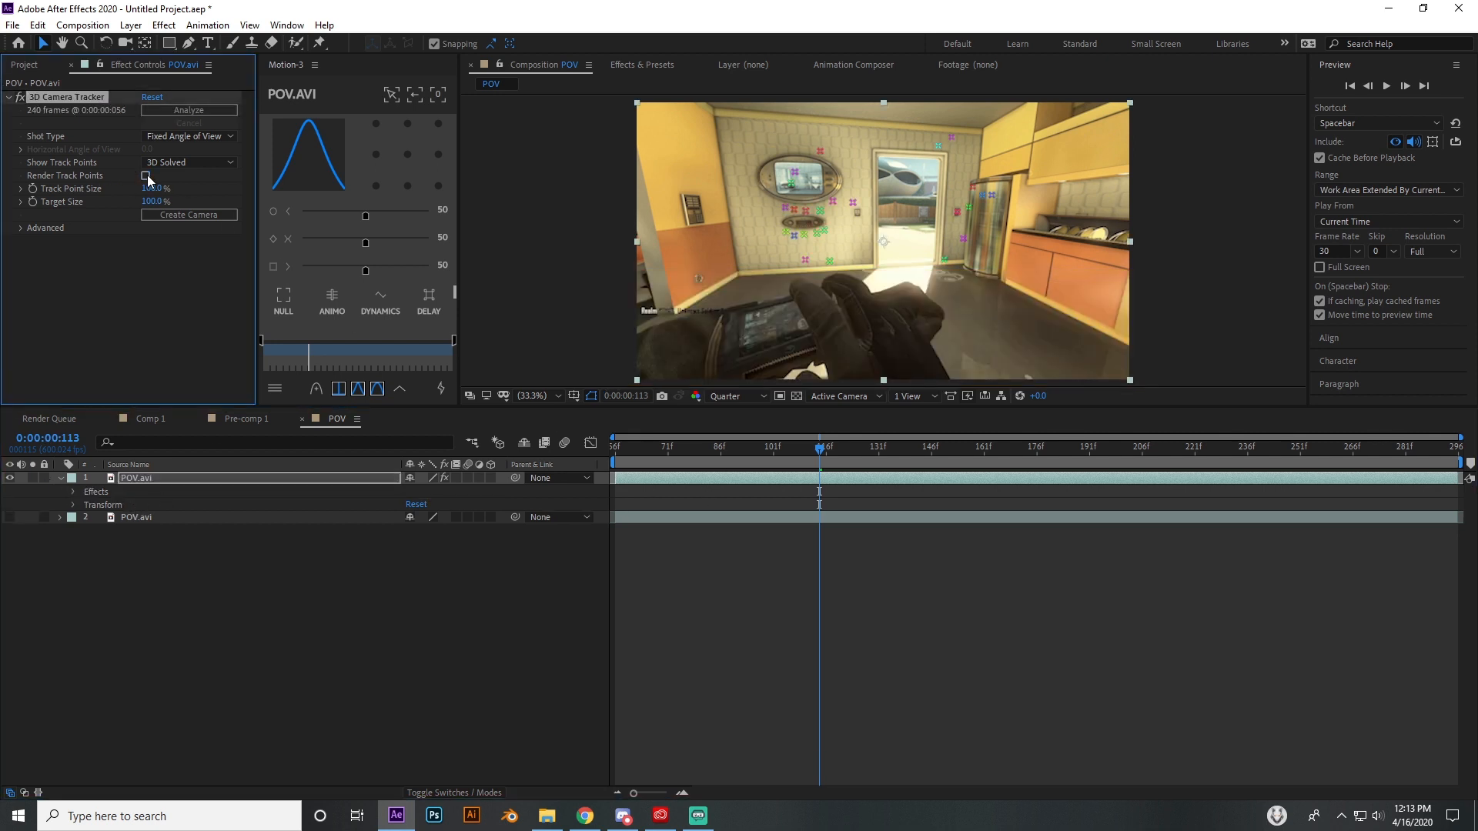
# - Delete the hidden lower POV.avi layer
pyautogui.click(220, 511)
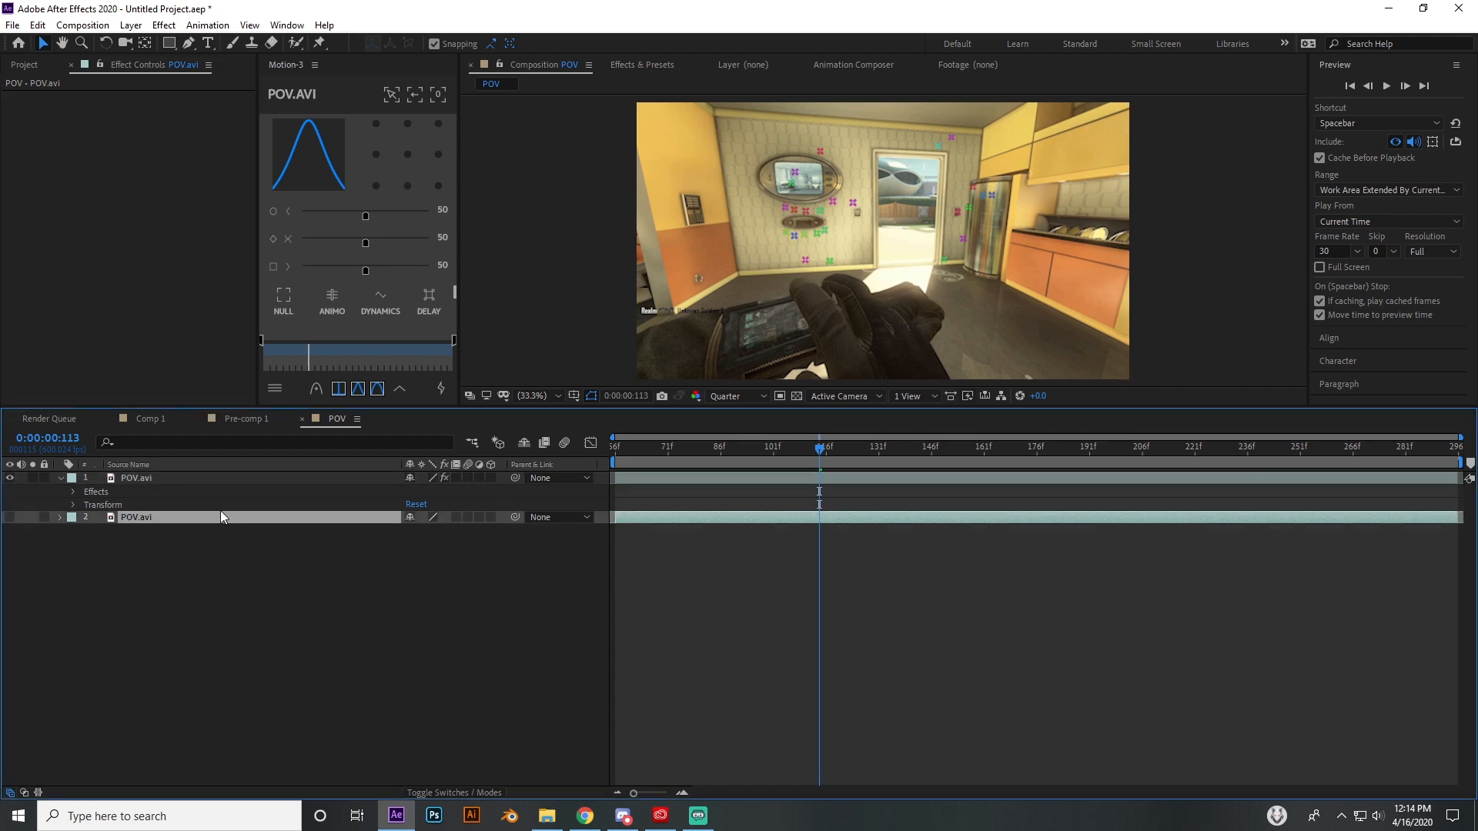
pyautogui.press('Delete')
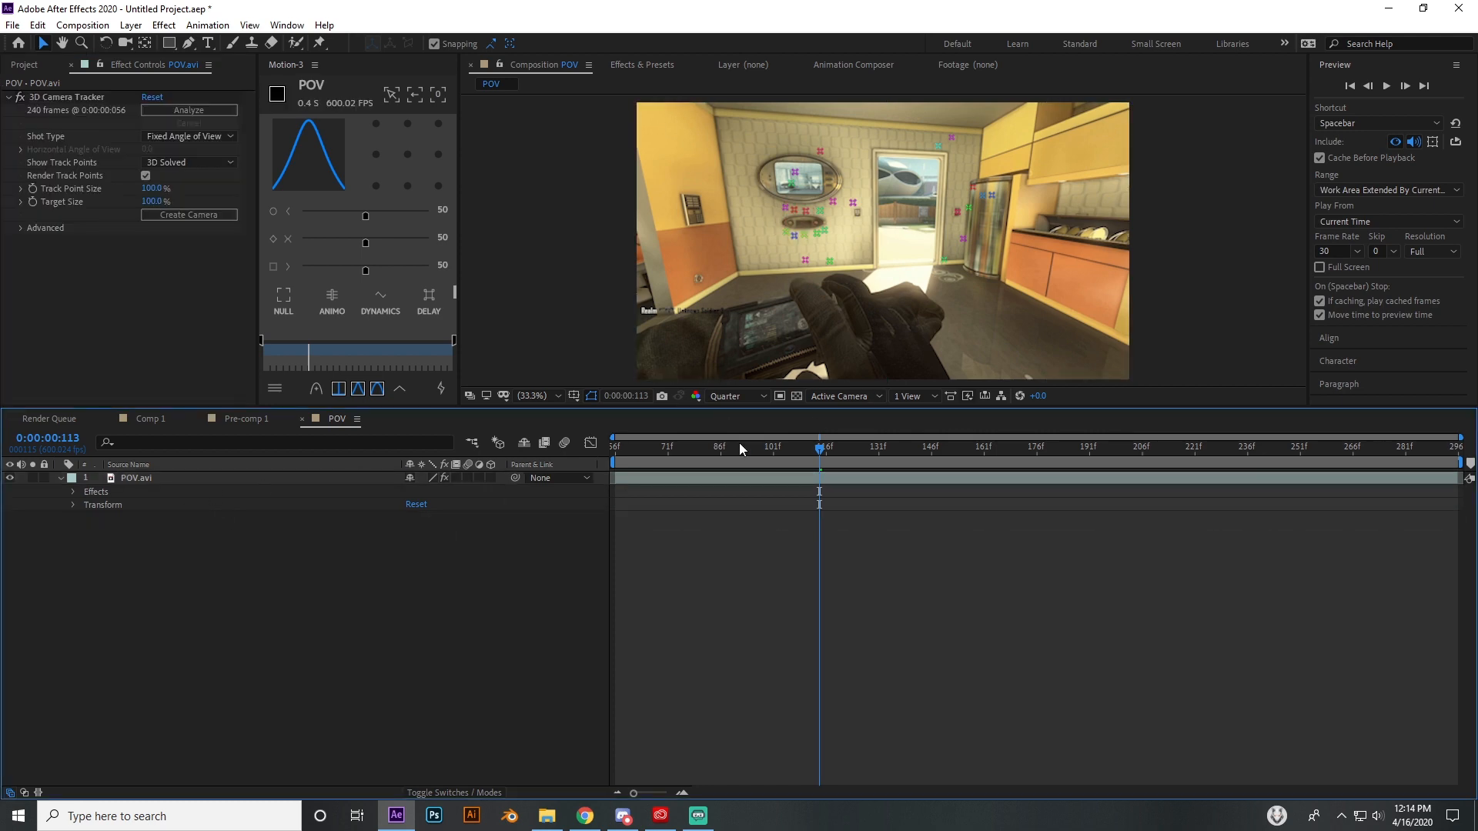
# - At frame 137, select the track points around the oval mirror's lower edge and create a null and camera from them
pyautogui.moveTo(766, 447); pyautogui.dragTo(964, 456)
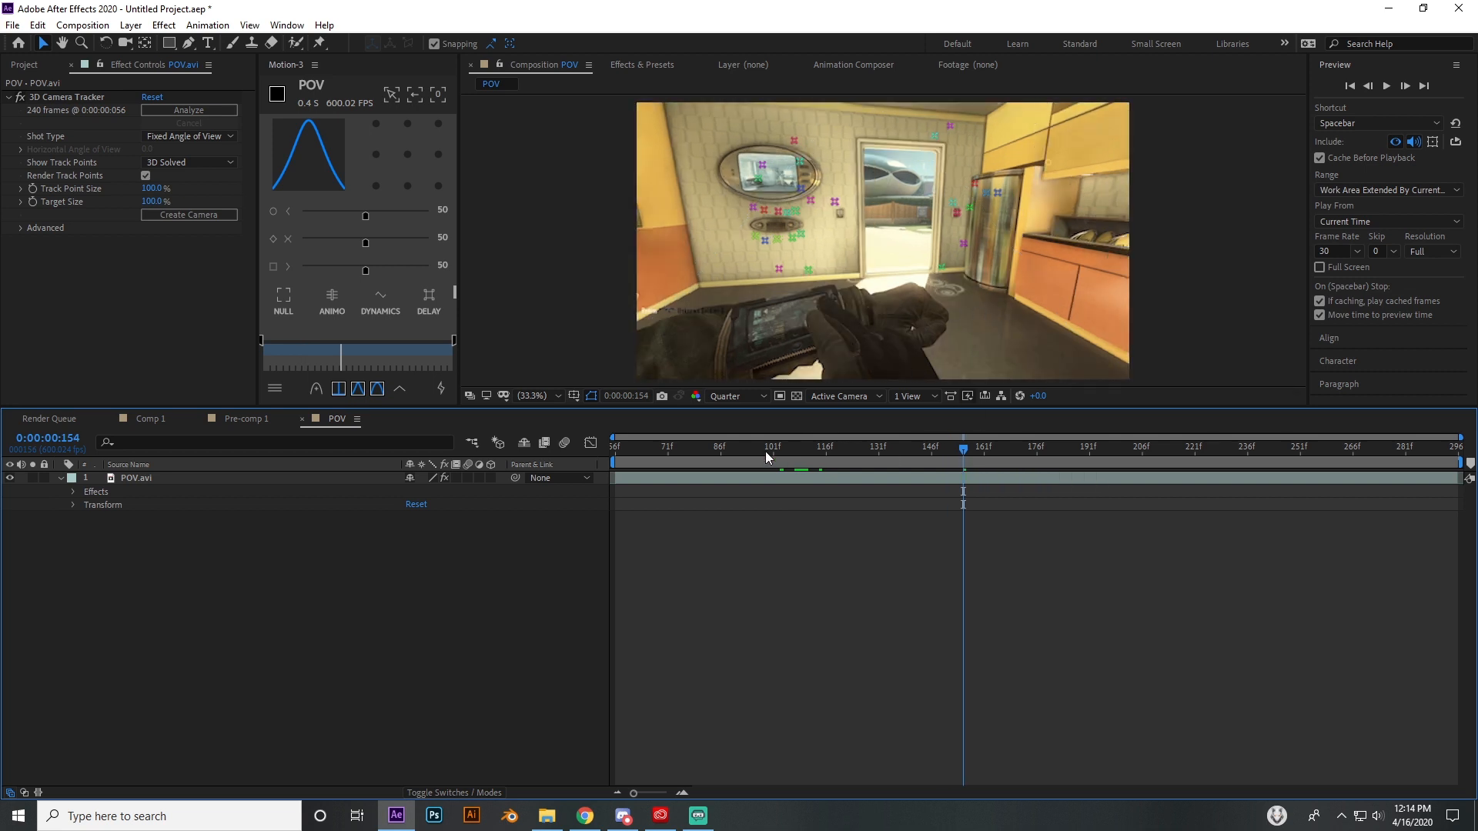
pyautogui.moveTo(765, 451); pyautogui.dragTo(904, 464)
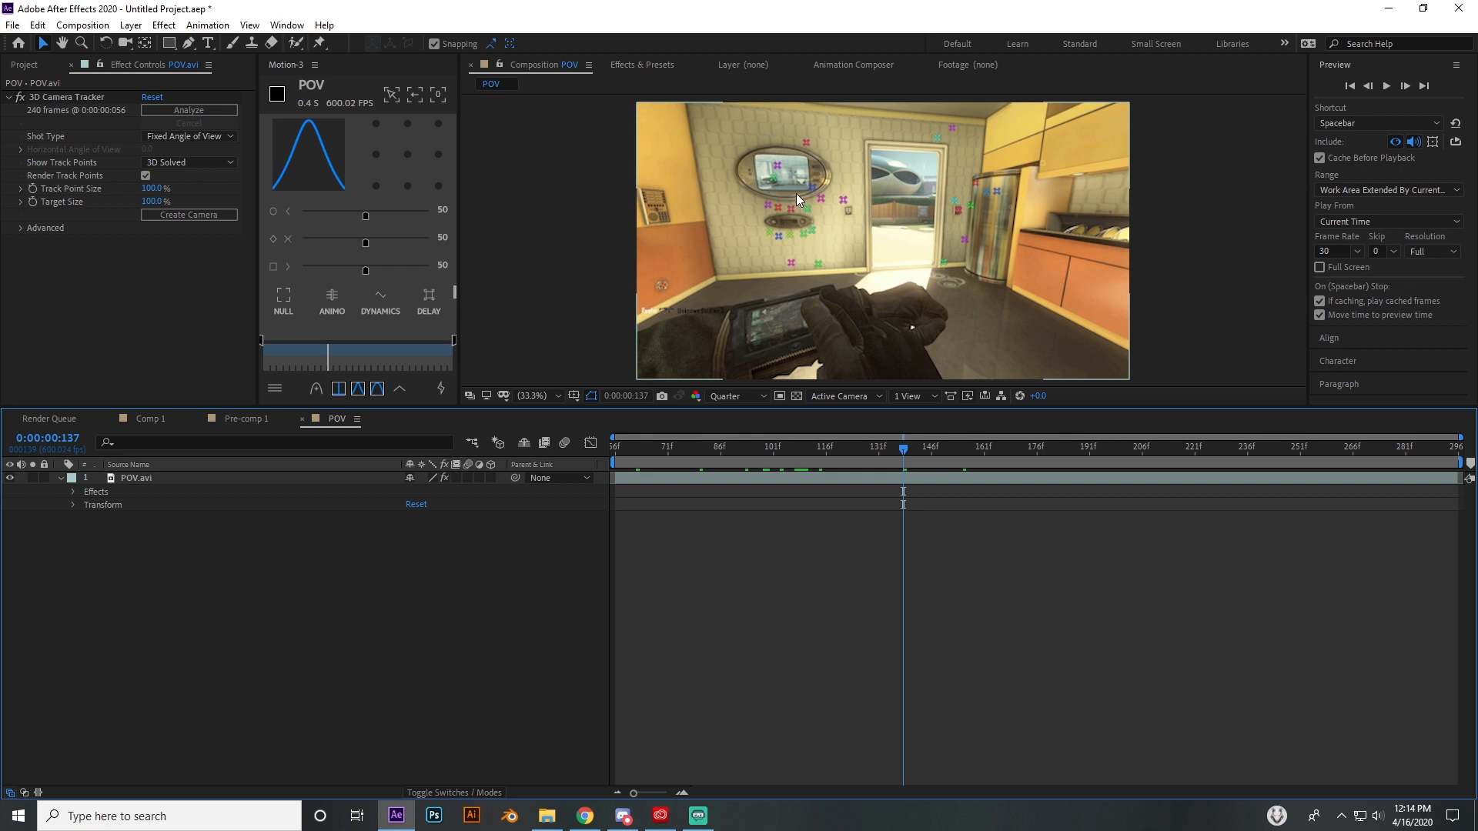
pyautogui.click(814, 229)
pyautogui.click(91, 102)
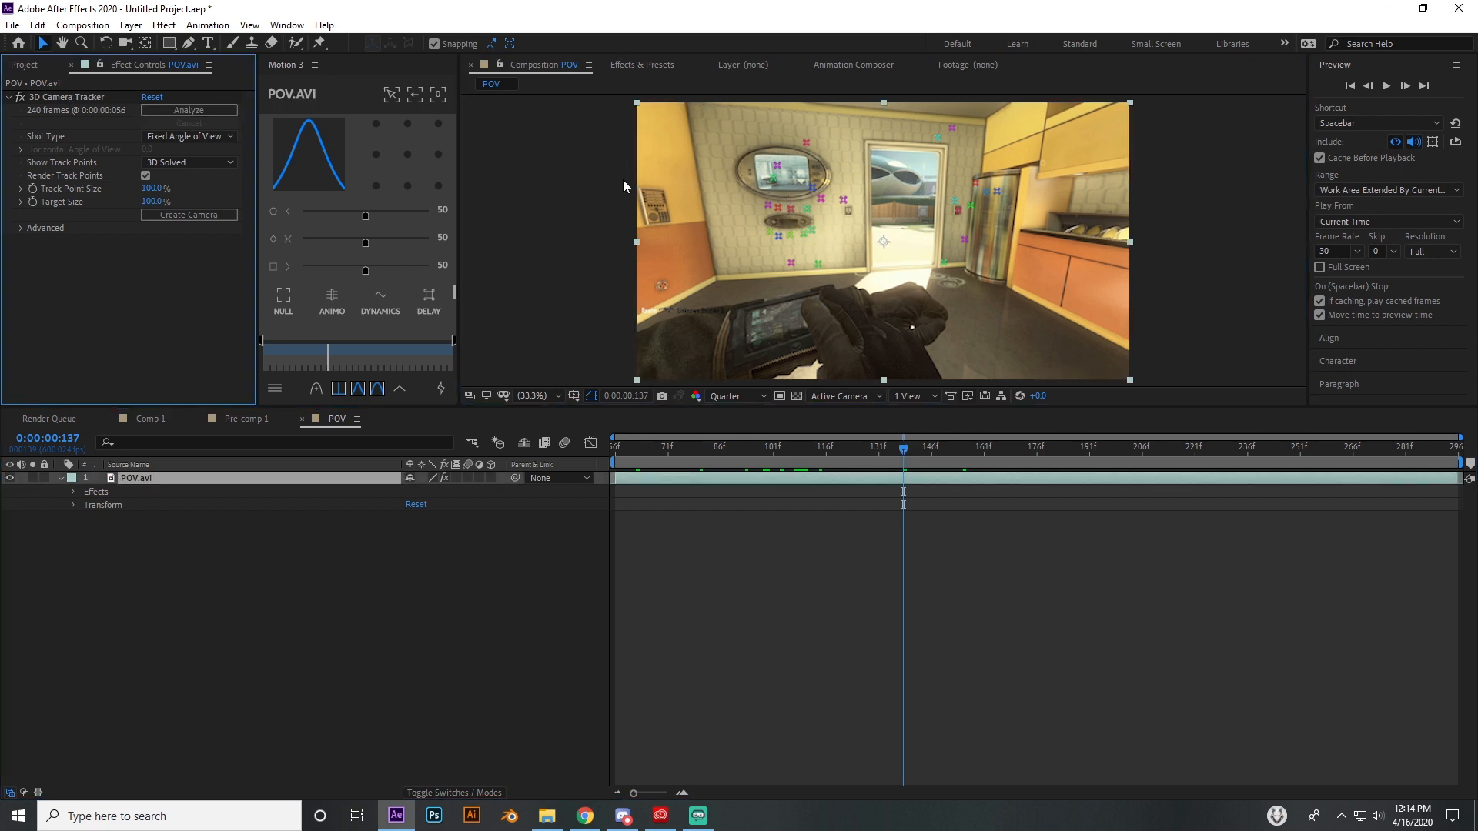
pyautogui.click(87, 98)
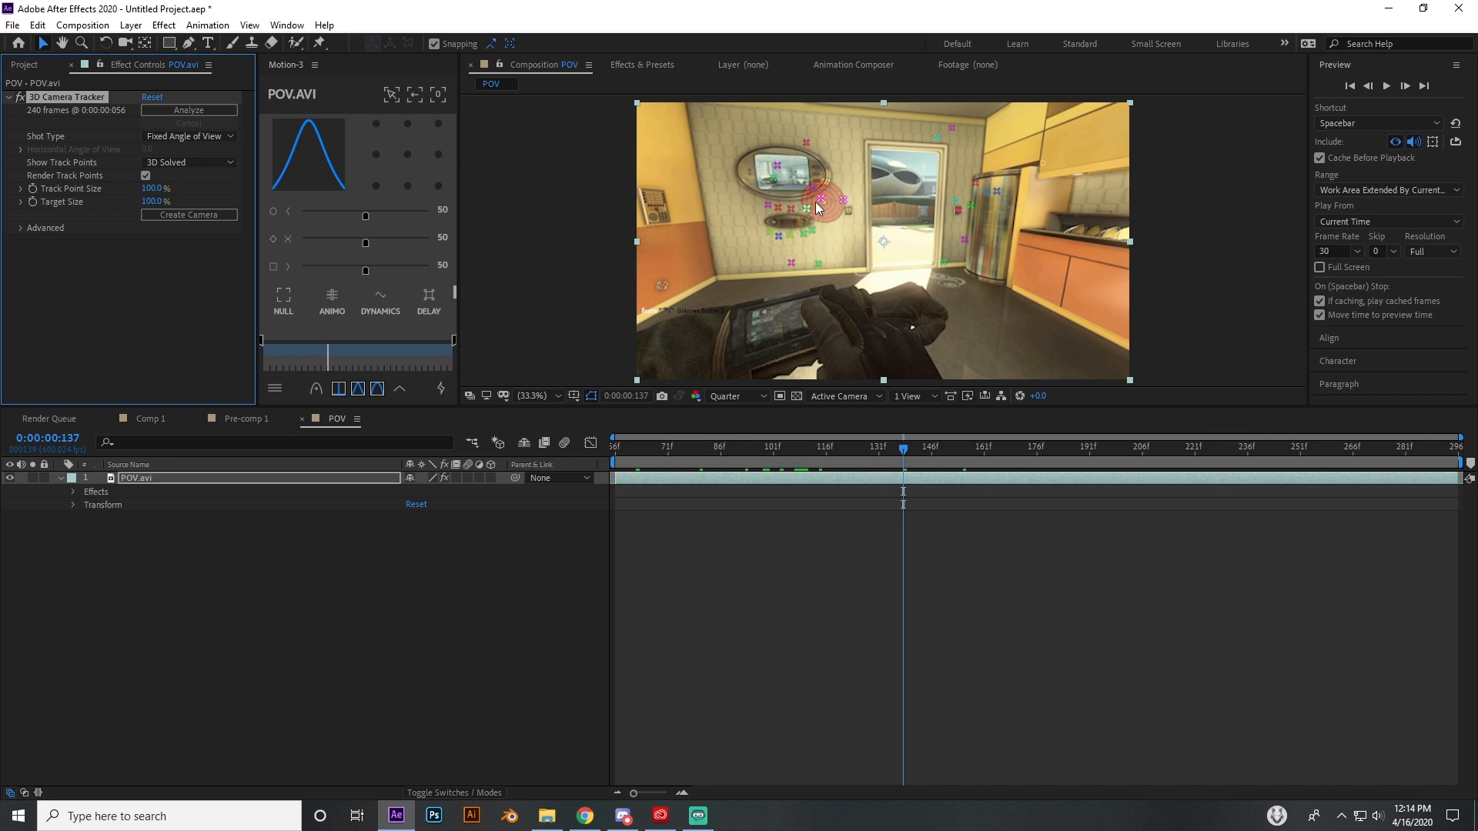
pyautogui.moveTo(769, 162)
pyautogui.mouseDown()
pyautogui.moveTo(755, 222)
pyautogui.moveTo(785, 245)
pyautogui.moveTo(837, 244)
pyautogui.moveTo(857, 212)
pyautogui.moveTo(835, 182)
pyautogui.moveTo(757, 144)
pyautogui.mouseUp()
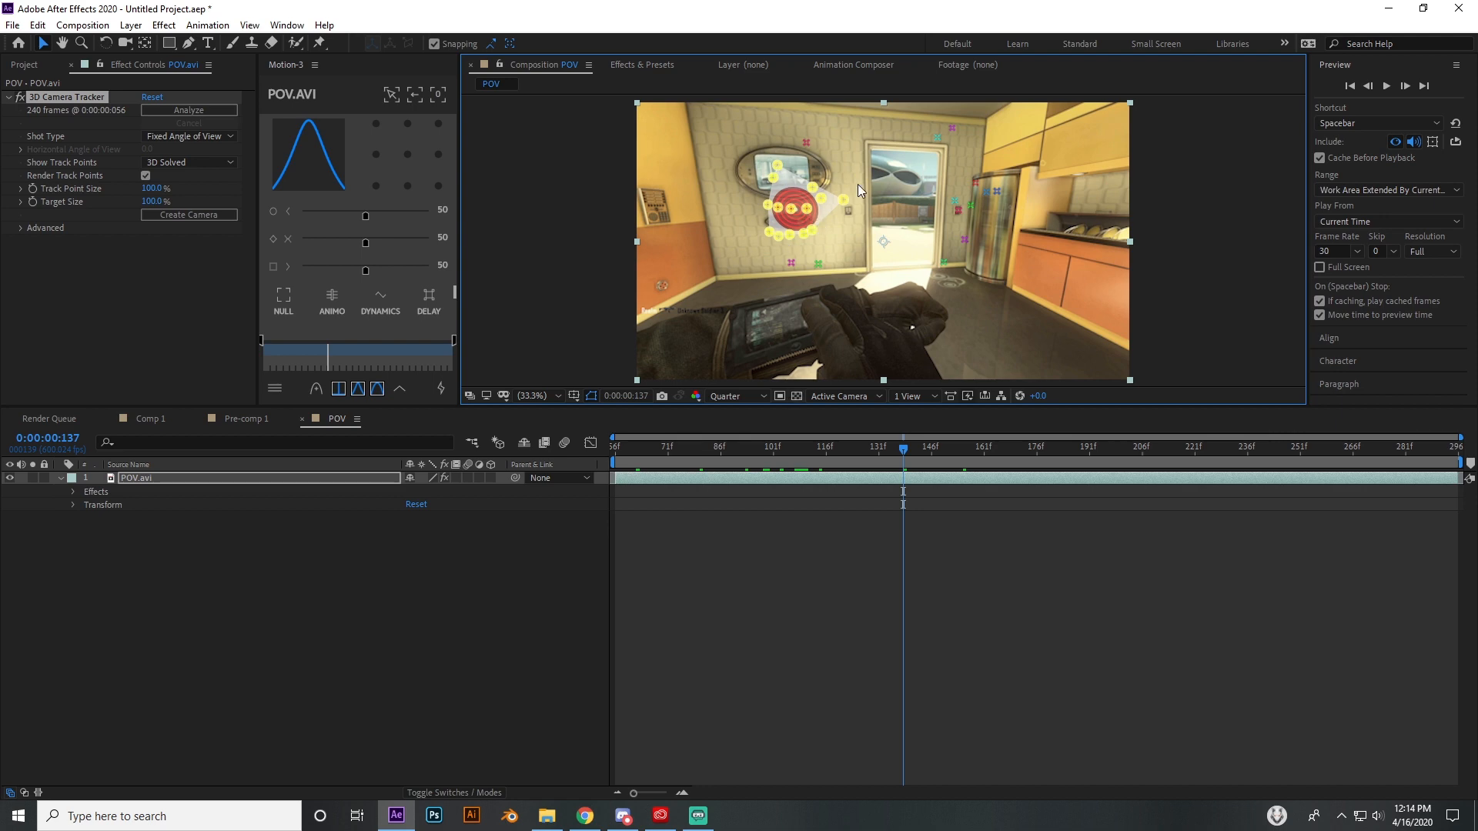
pyautogui.rightClick(810, 192)
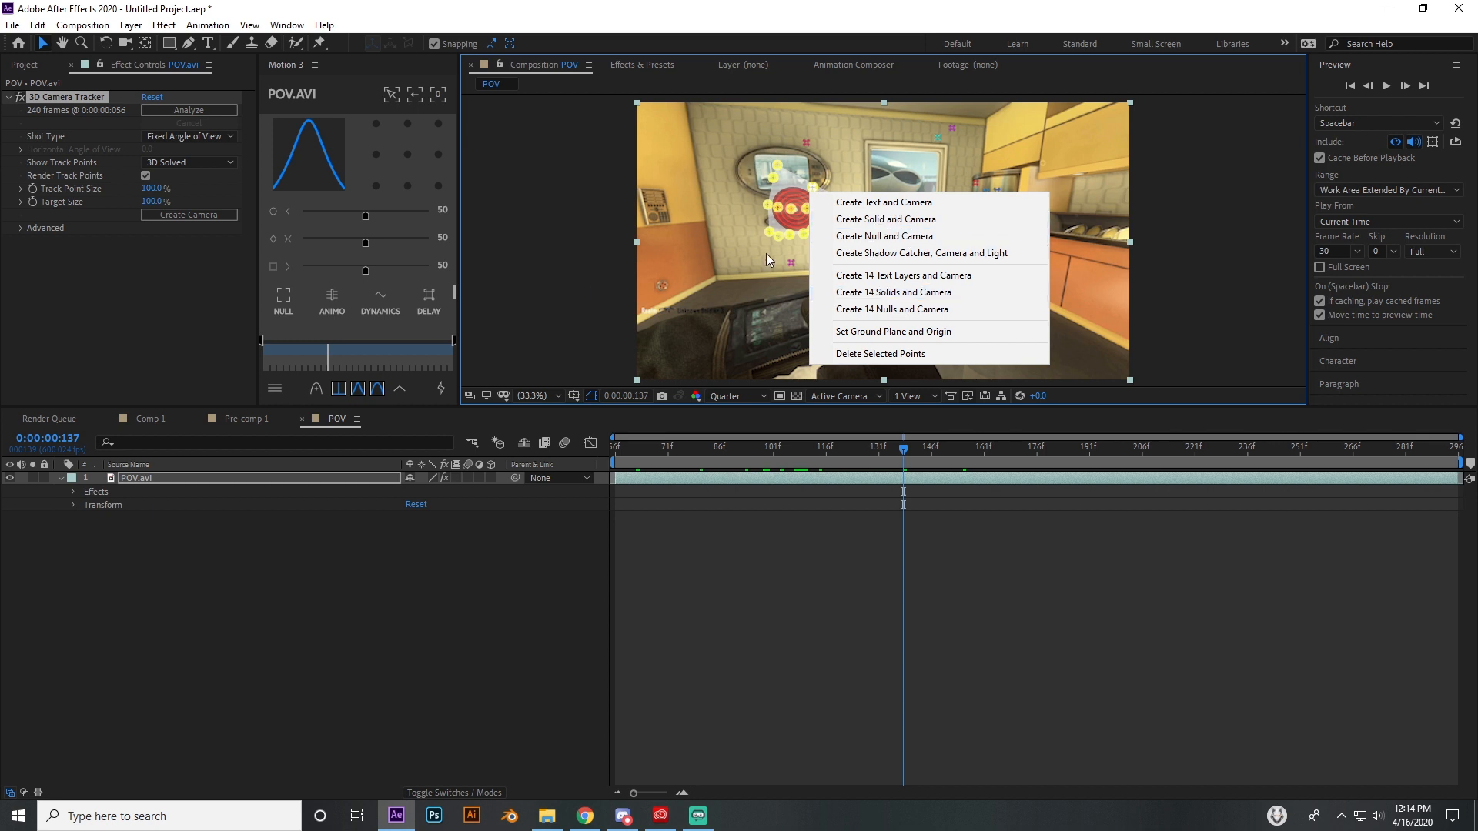
pyautogui.click(884, 236)
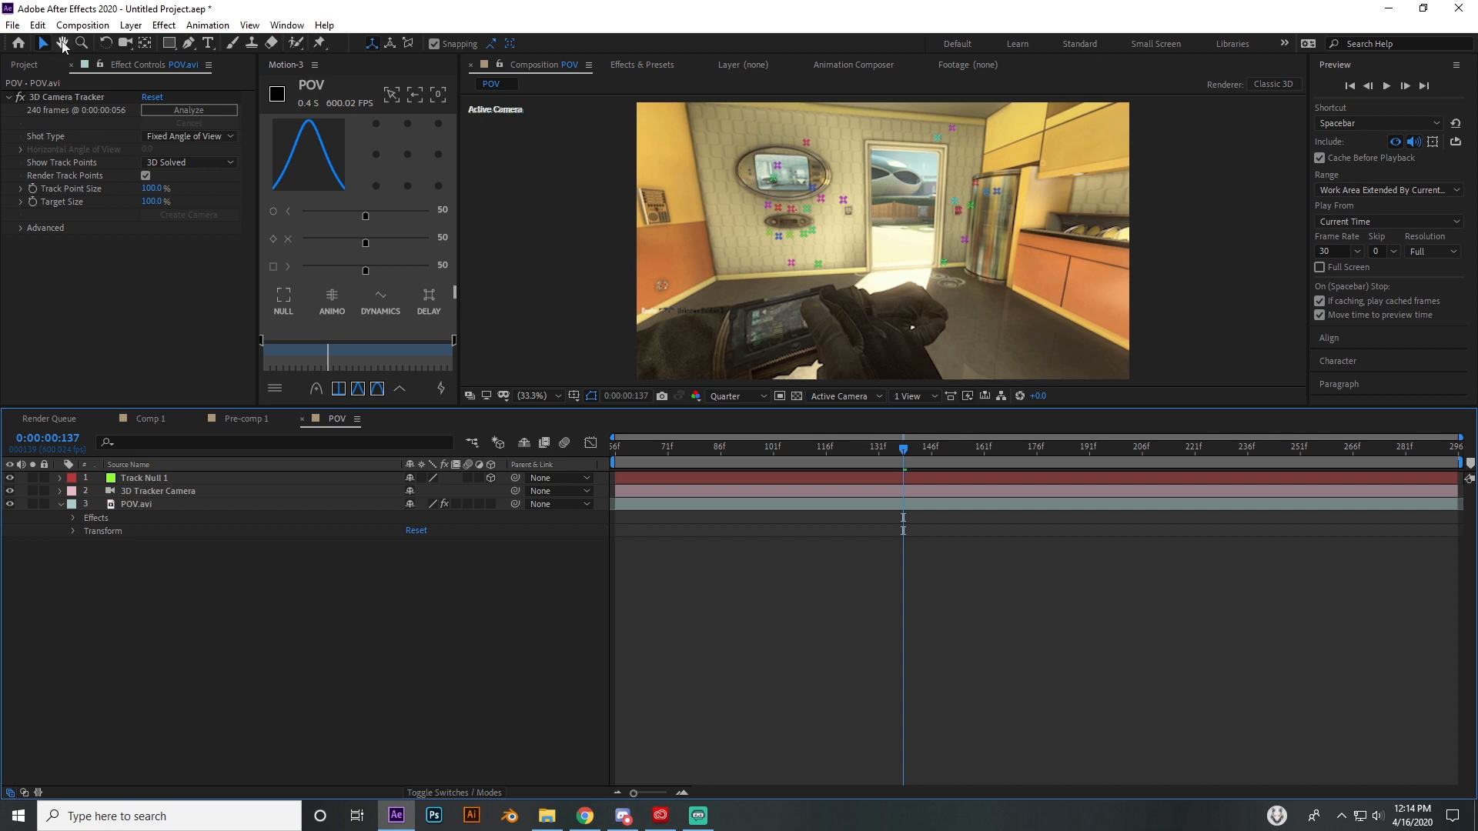
# - Add a text layer reading "I LOVE CUDI" over three lines, one word per line
pyautogui.click(208, 43)
pyautogui.click(914, 254)
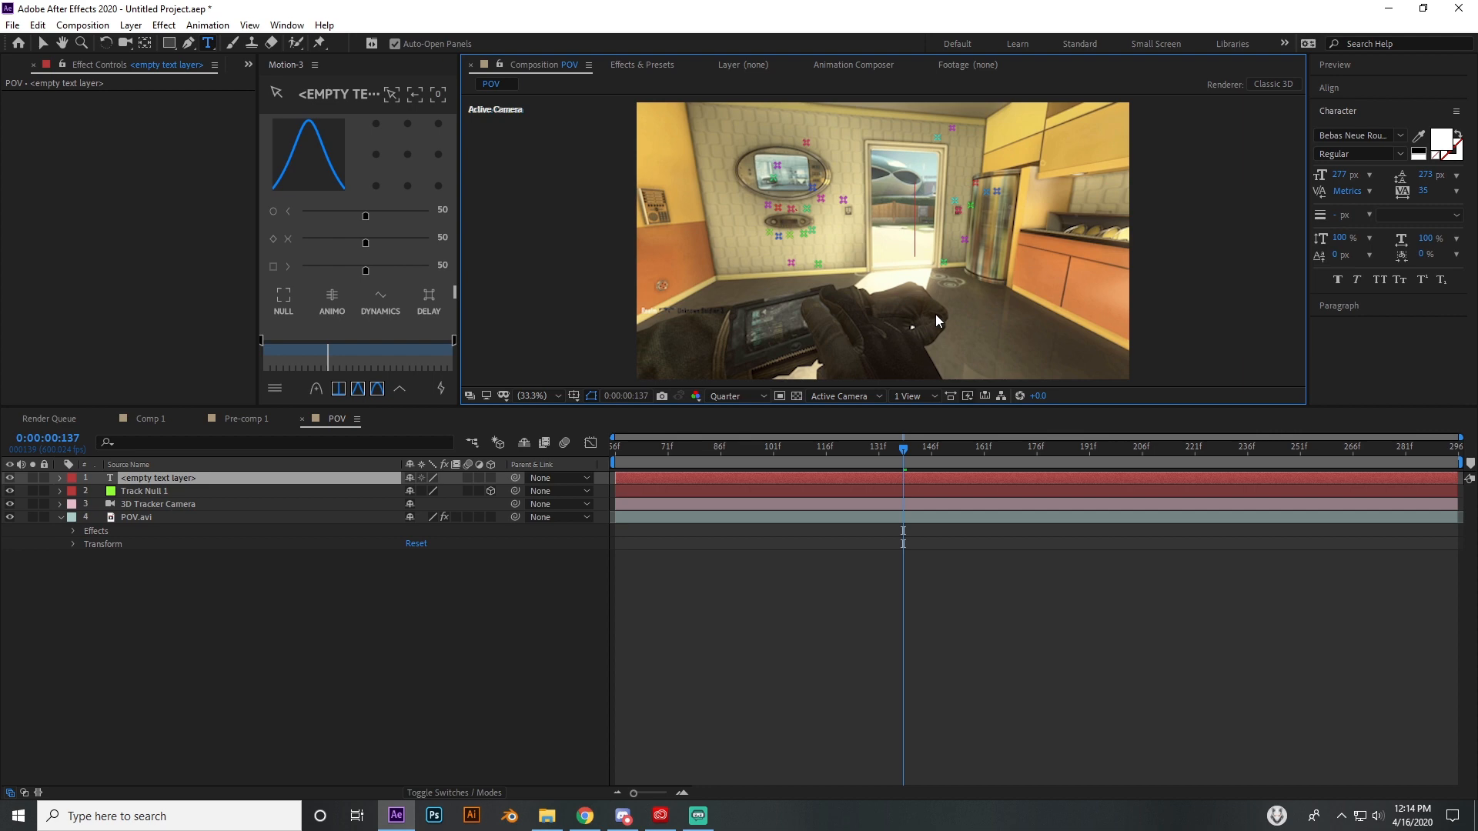
pyautogui.write('I')
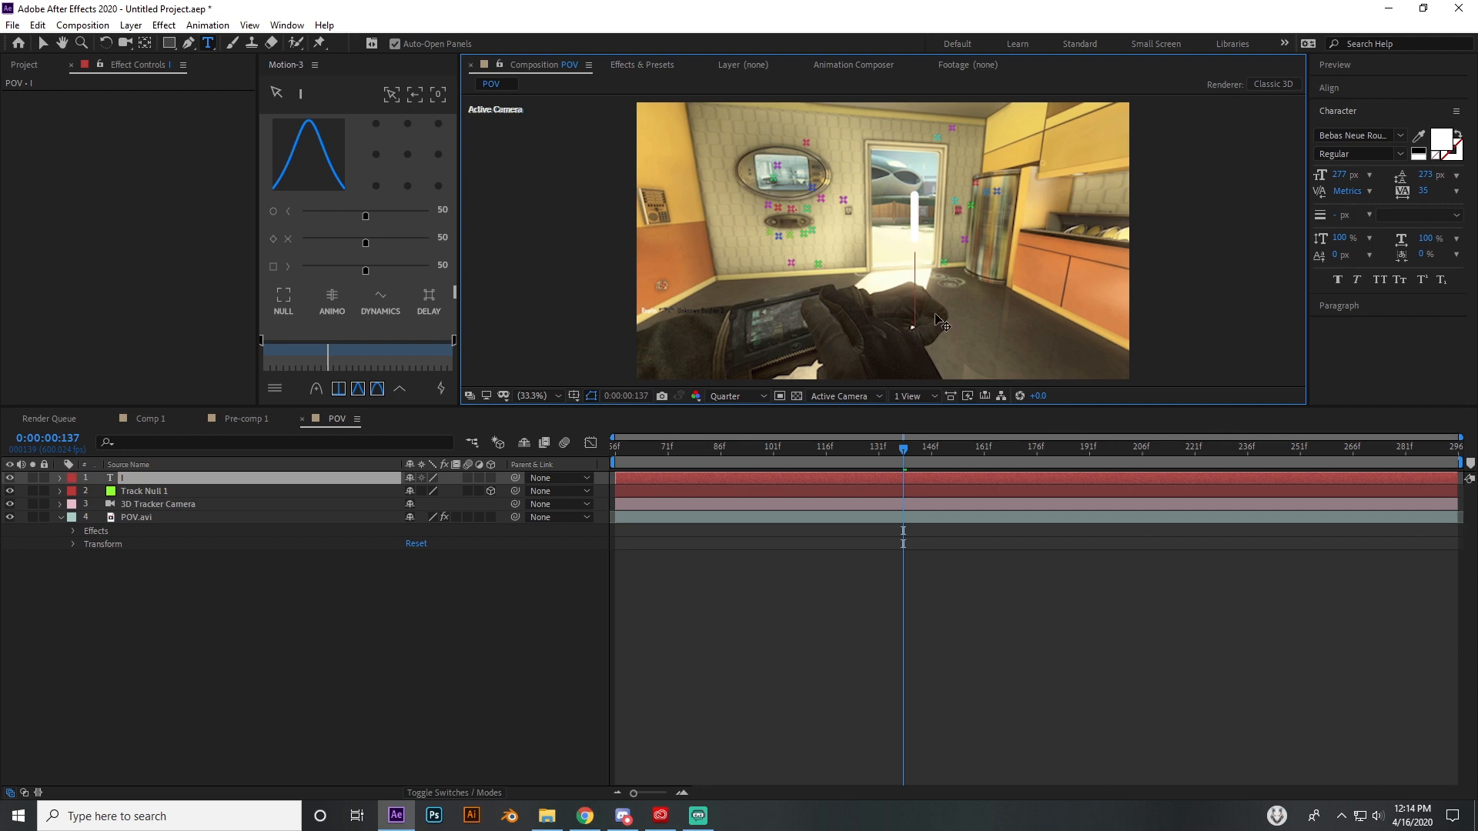
pyautogui.press('Return')
pyautogui.write('LOVE')
pyautogui.press('Return')
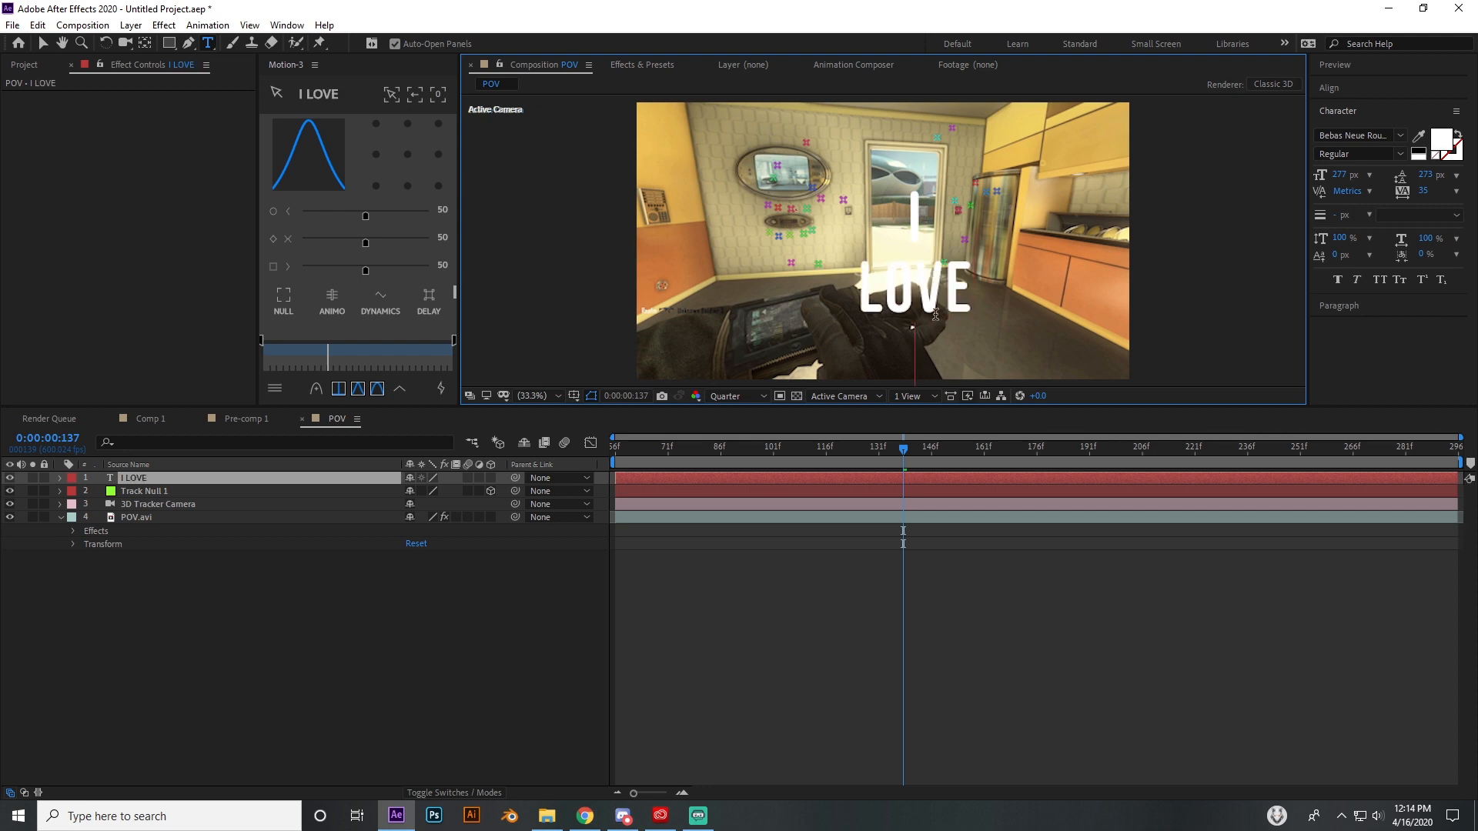
pyautogui.write('CUDI')
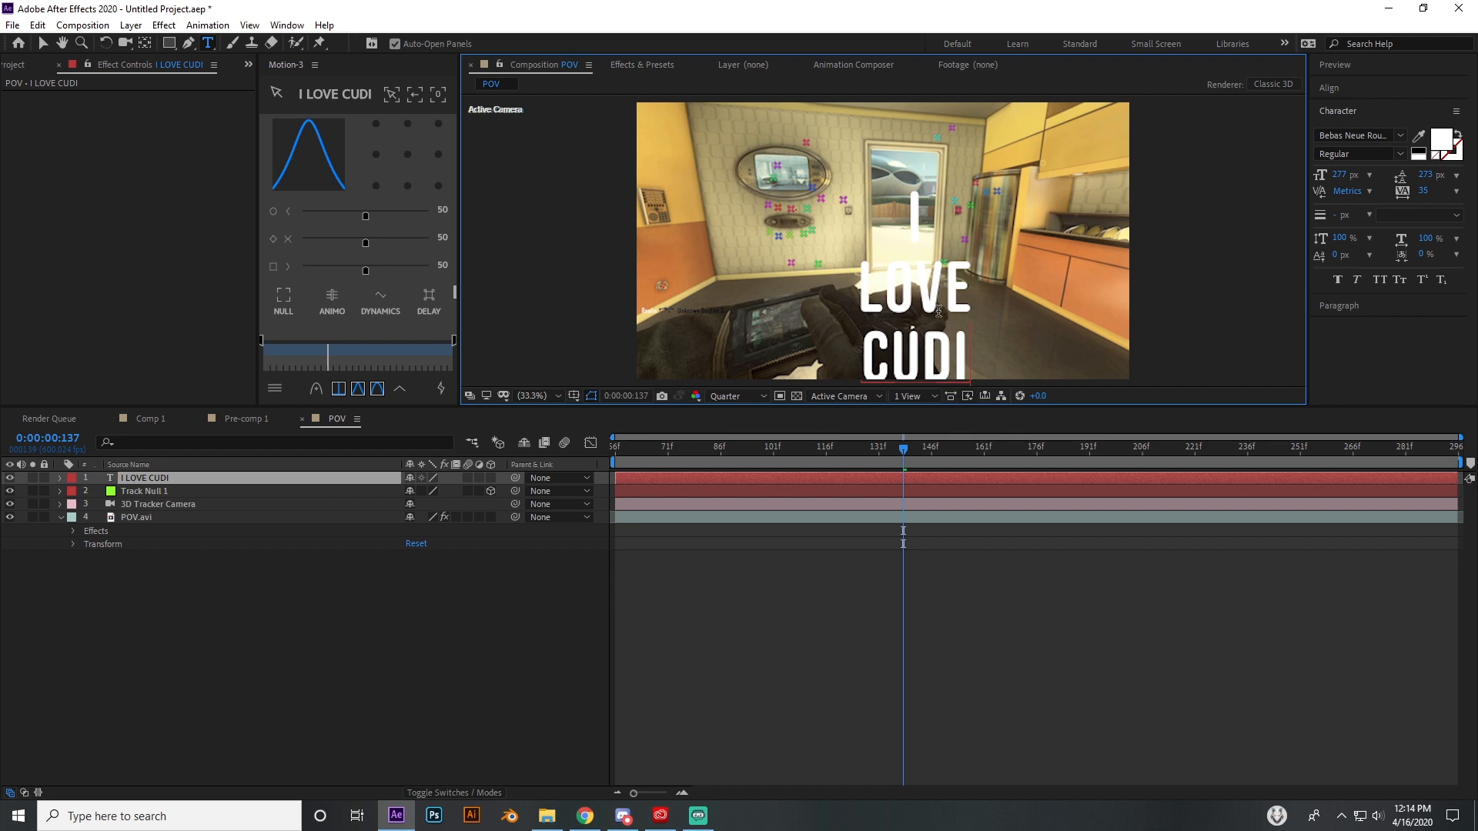
# - Set the text's font size to 112 px and its leading to 134 px, and make the text layer 3D
pyautogui.moveTo(964, 353); pyautogui.dragTo(852, 199)
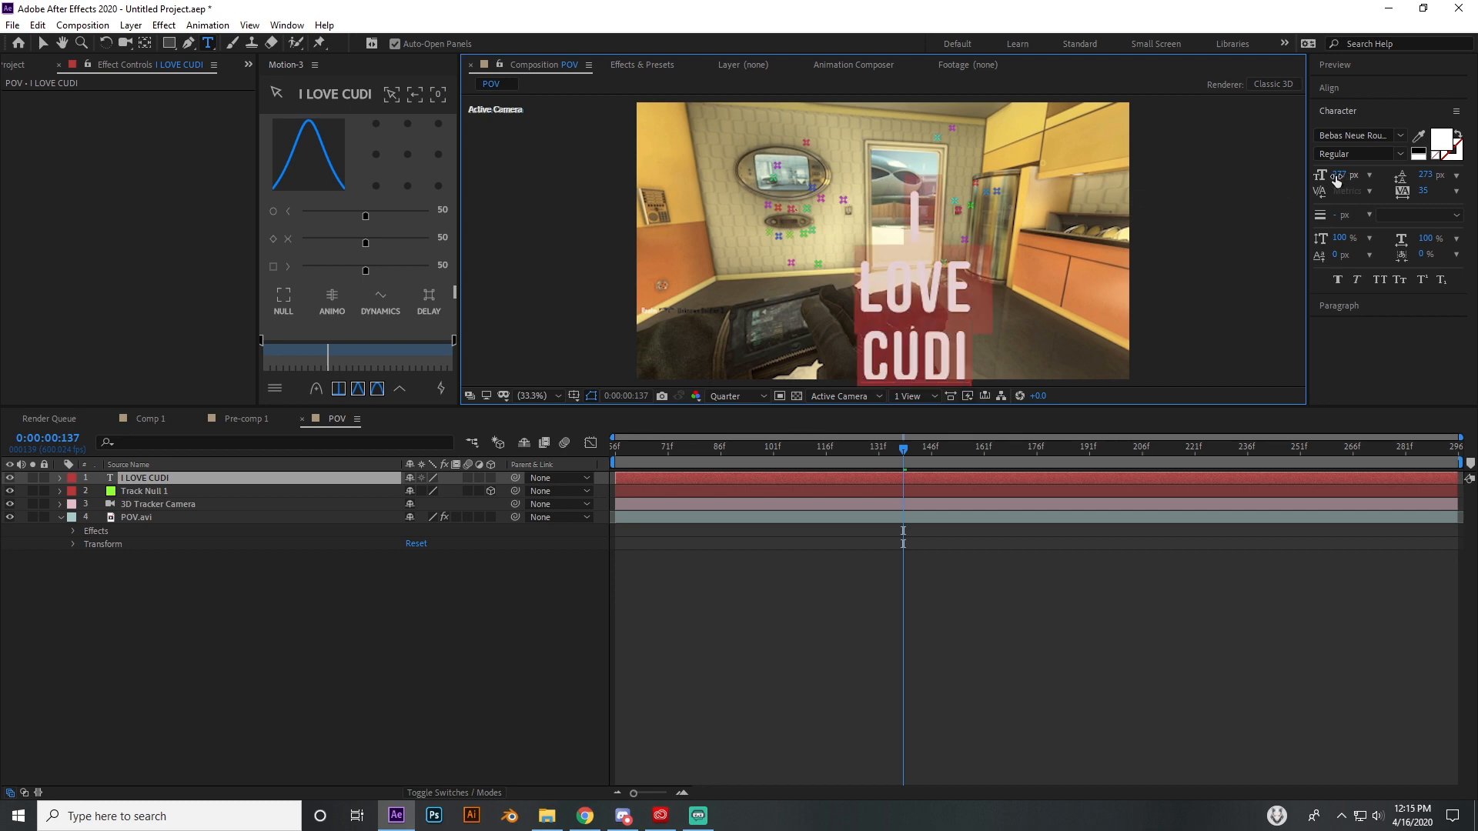
pyautogui.moveTo(1331, 175); pyautogui.dragTo(1241, 185)
pyautogui.moveTo(1411, 182)
pyautogui.mouseDown()
pyautogui.moveTo(1392, 180)
pyautogui.moveTo(1434, 176)
pyautogui.moveTo(1295, 173)
pyautogui.moveTo(1416, 176)
pyautogui.moveTo(1388, 177)
pyautogui.mouseUp()
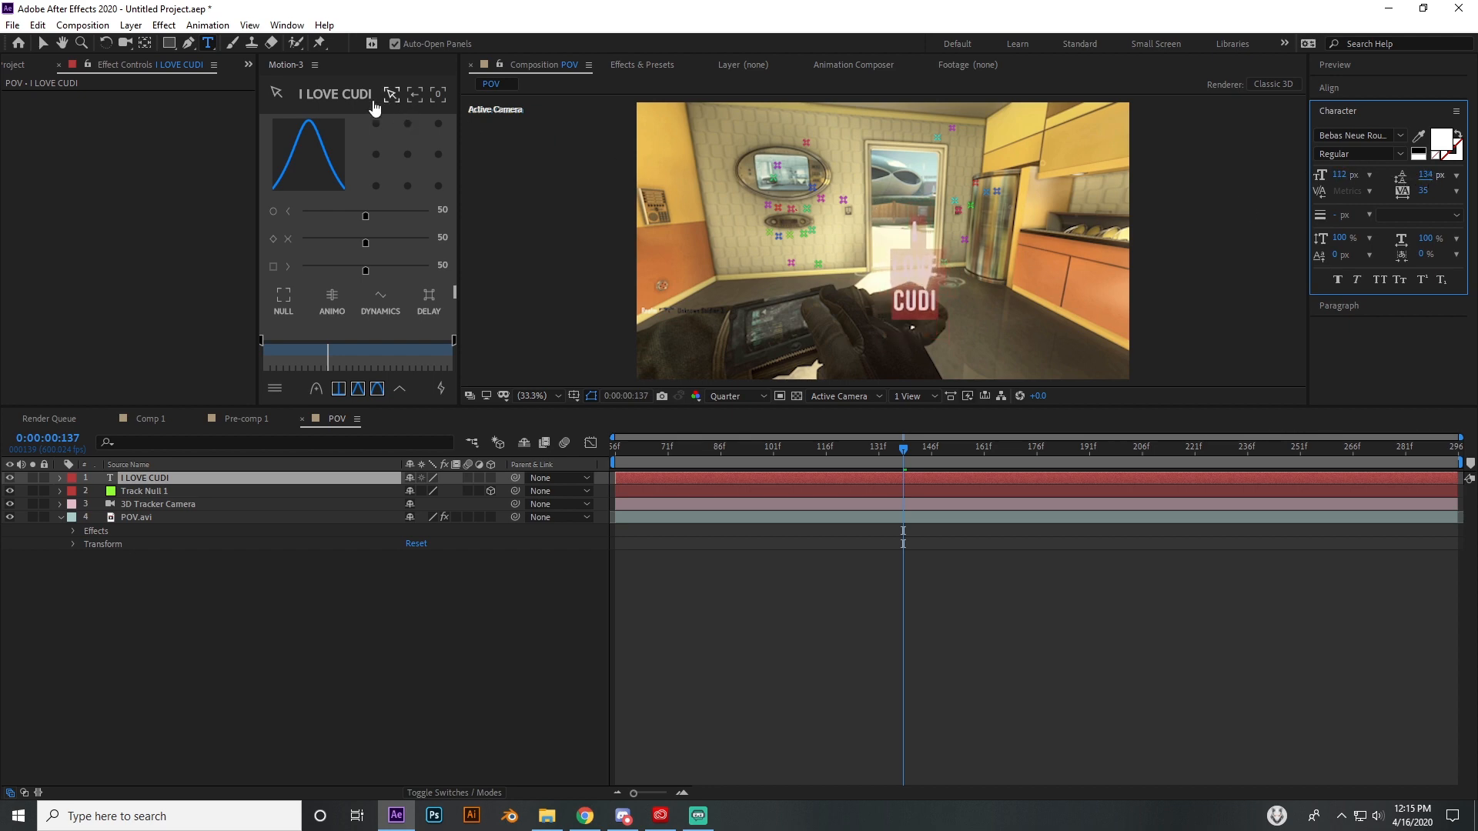
pyautogui.click(44, 42)
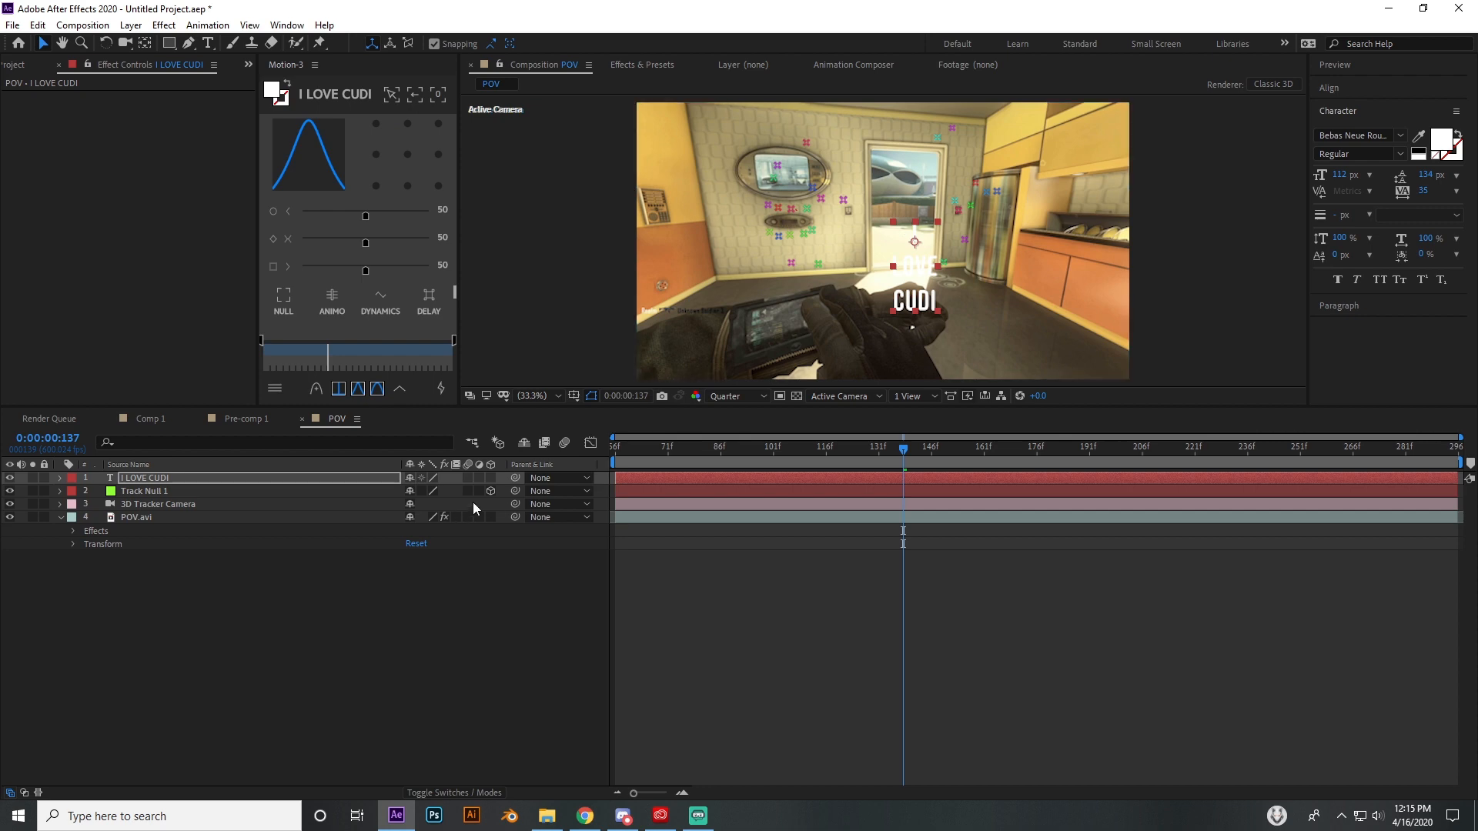
pyautogui.click(491, 478)
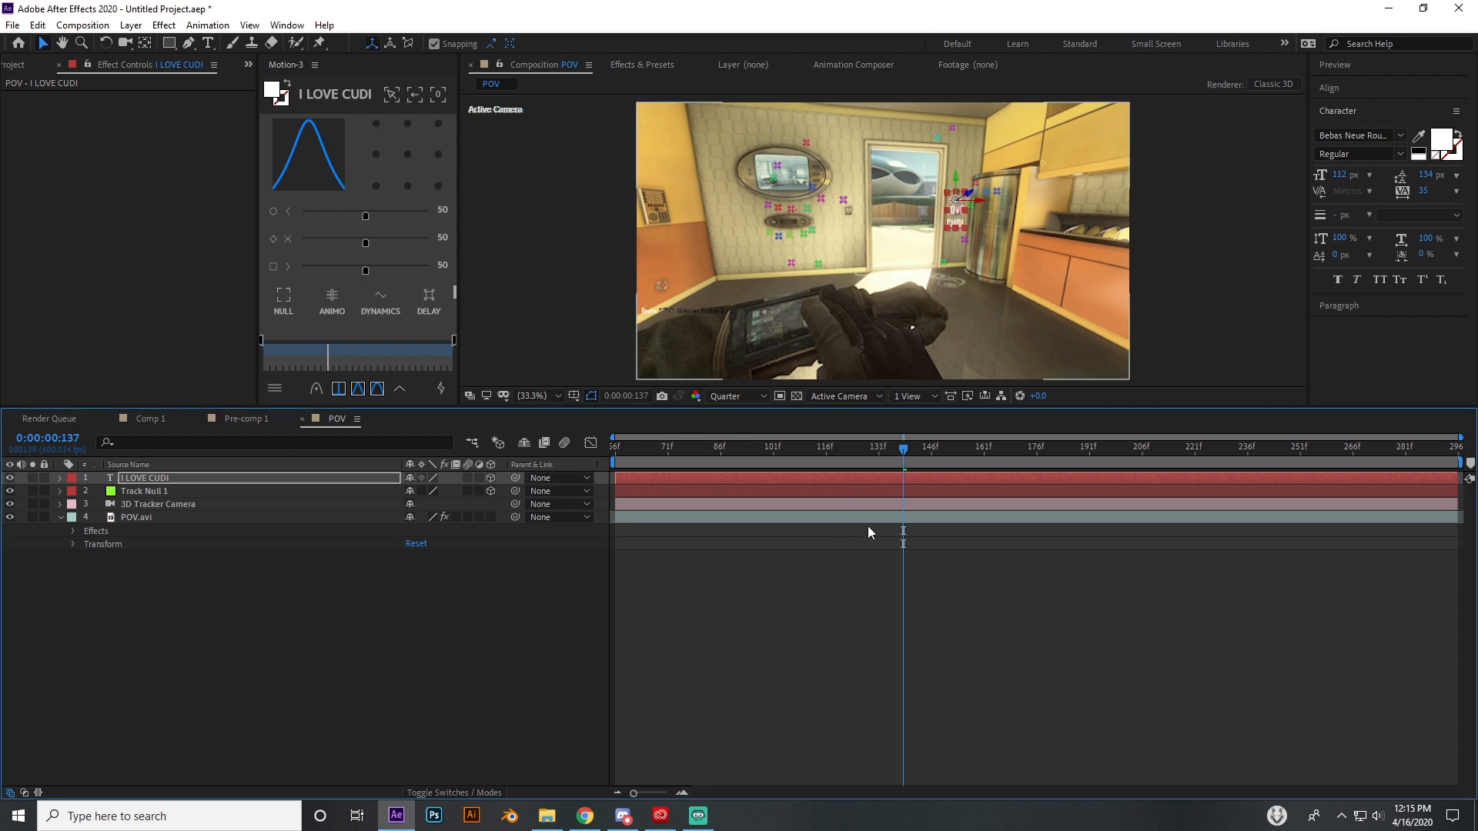
# - Copy Track Null 1's position onto the I LOVE CUDI text layer
pyautogui.click(153, 491)
pyautogui.press('p')
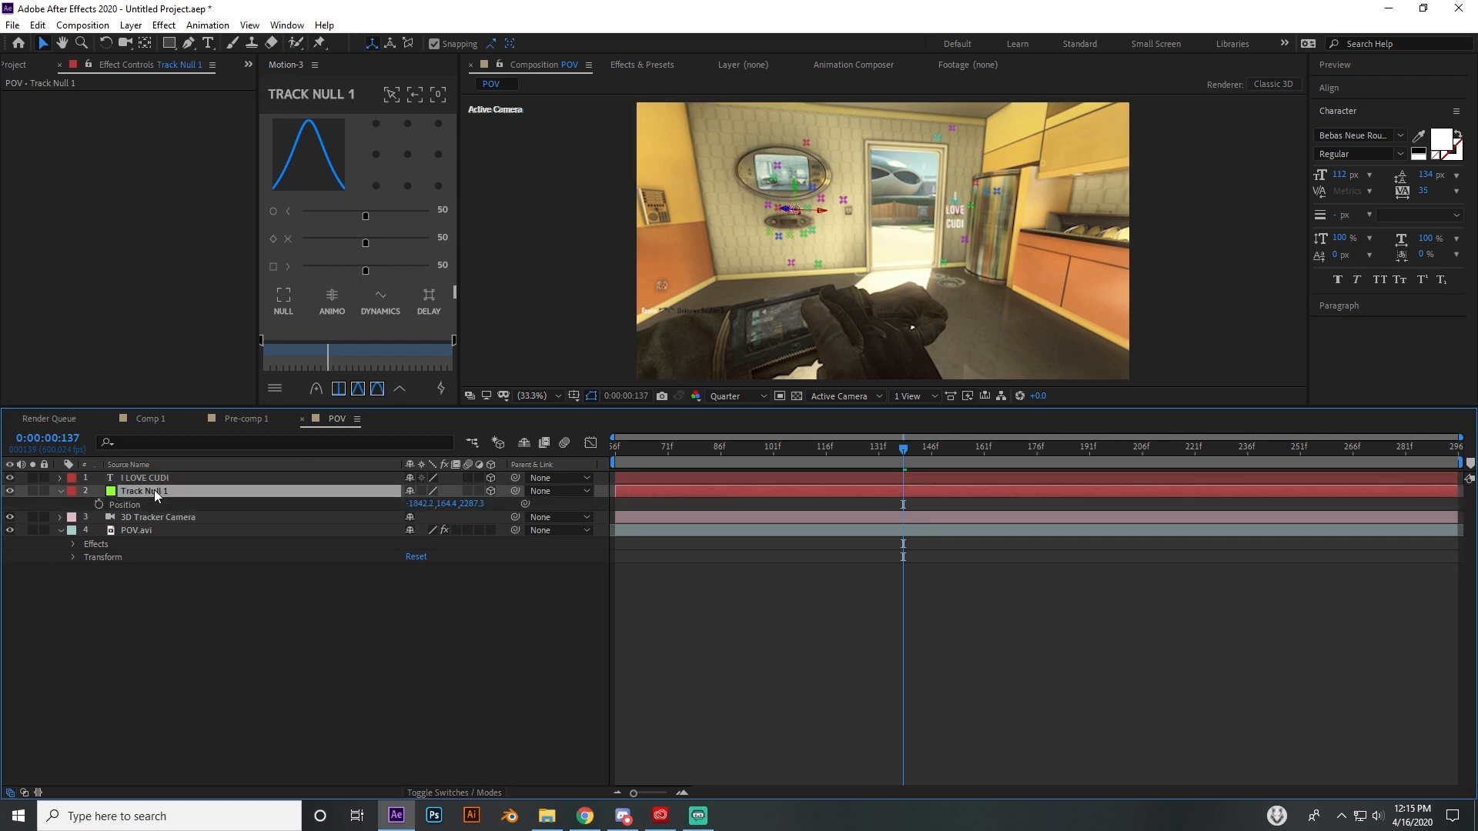
pyautogui.click(150, 483)
pyautogui.press('p')
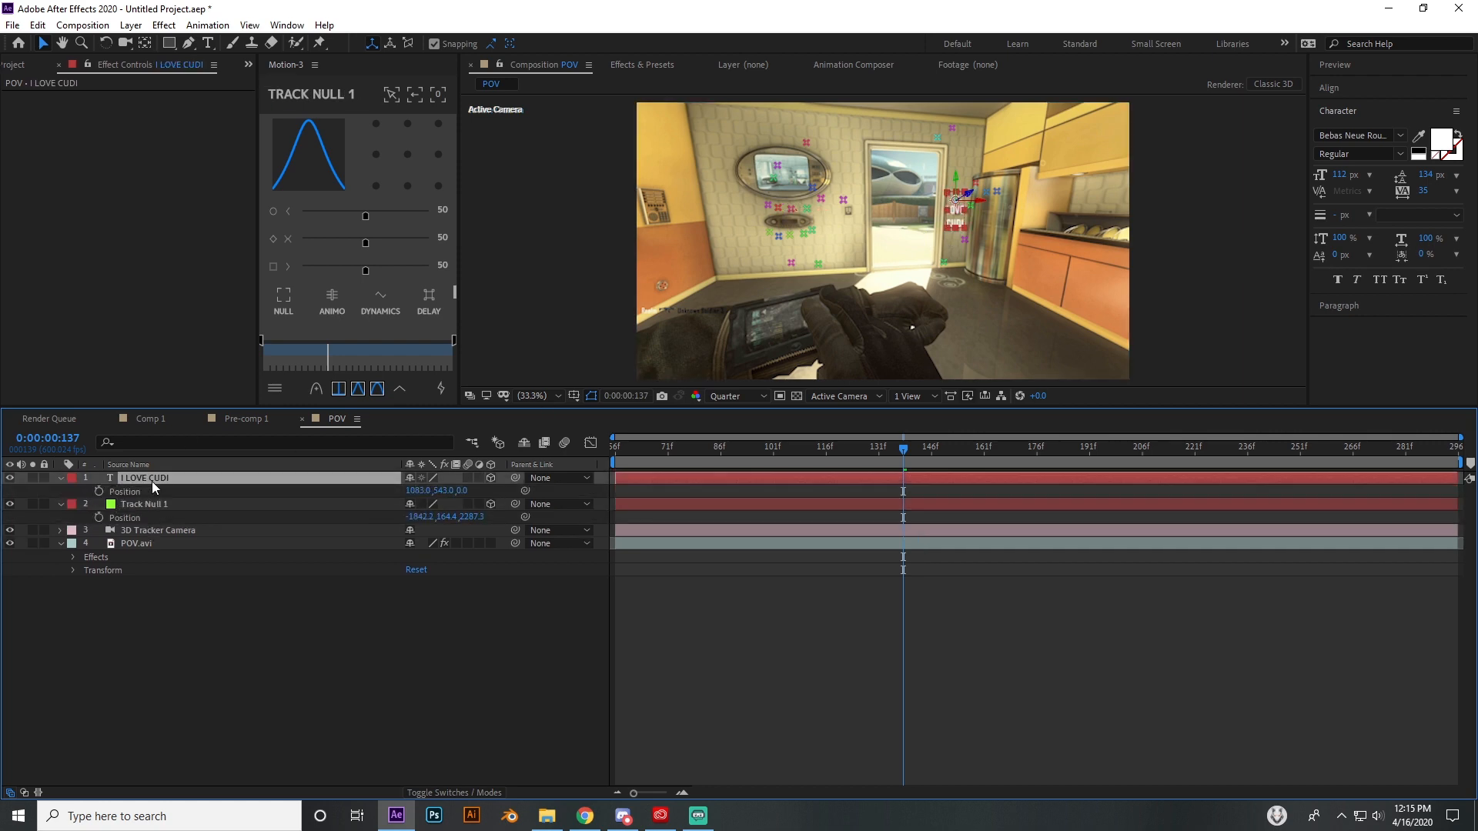
pyautogui.click(155, 504)
pyautogui.click(122, 517)
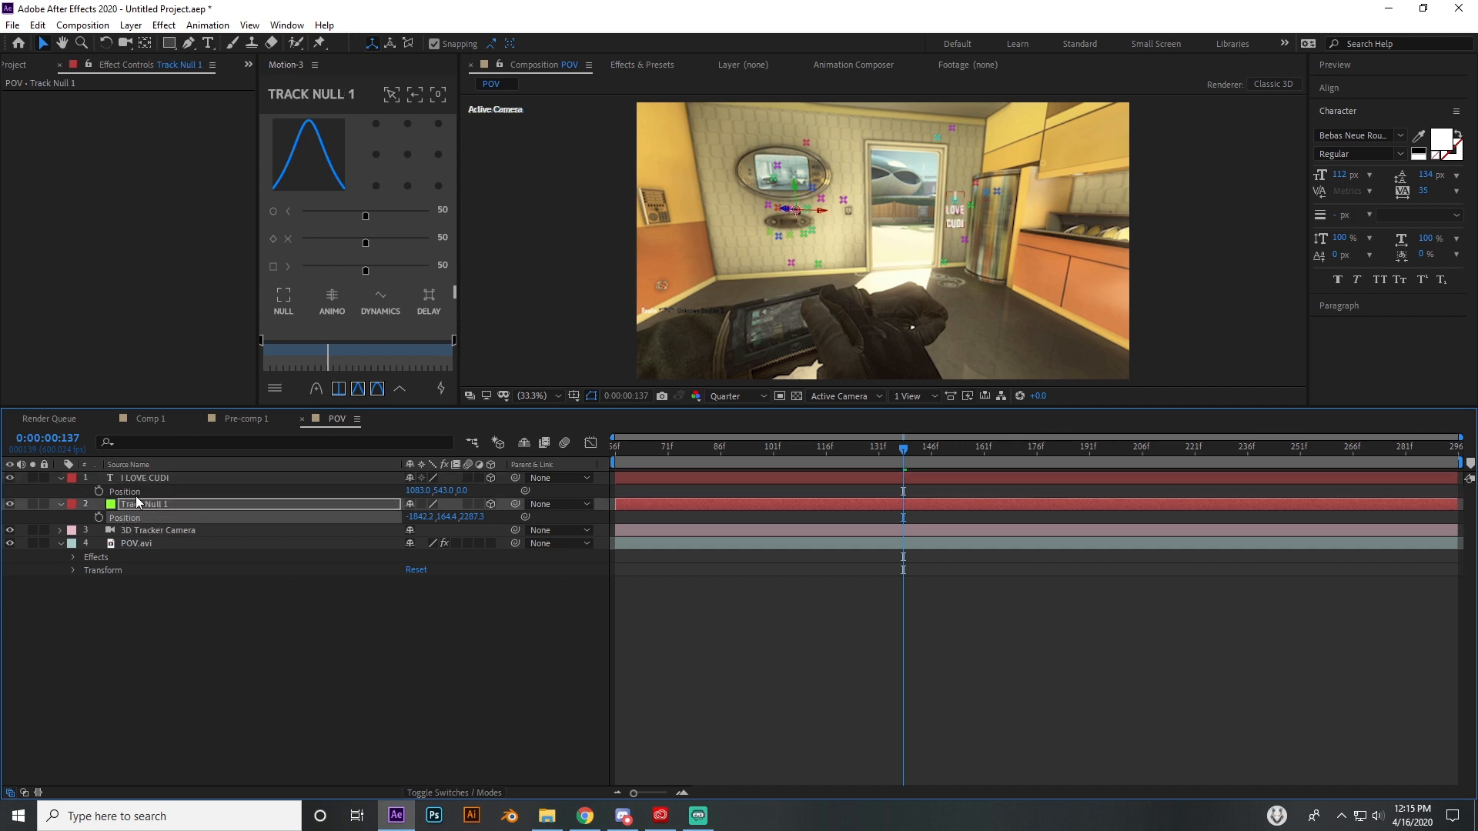
pyautogui.click(145, 492)
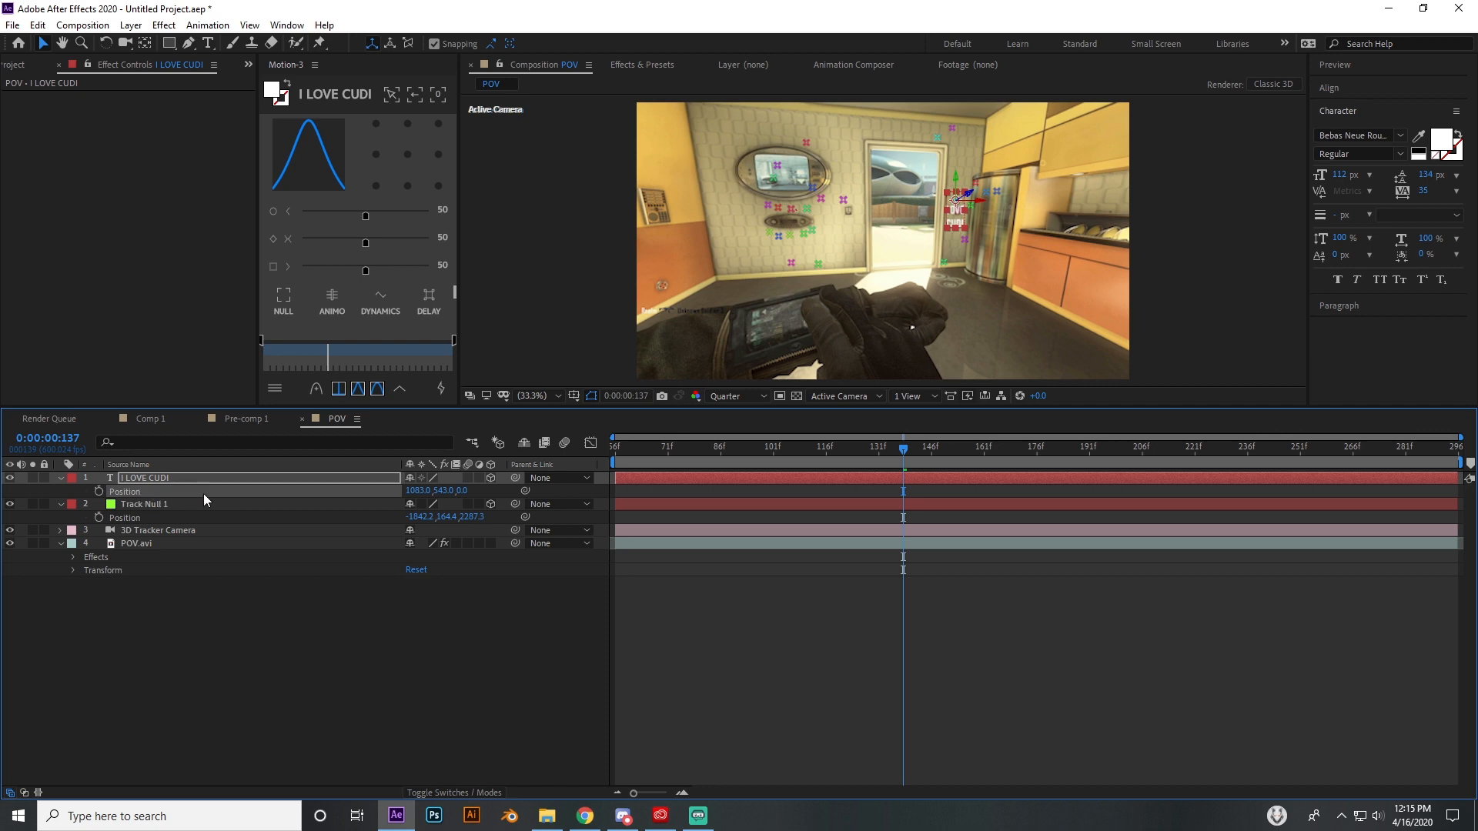
pyautogui.hotkey('ctrl', 'v')
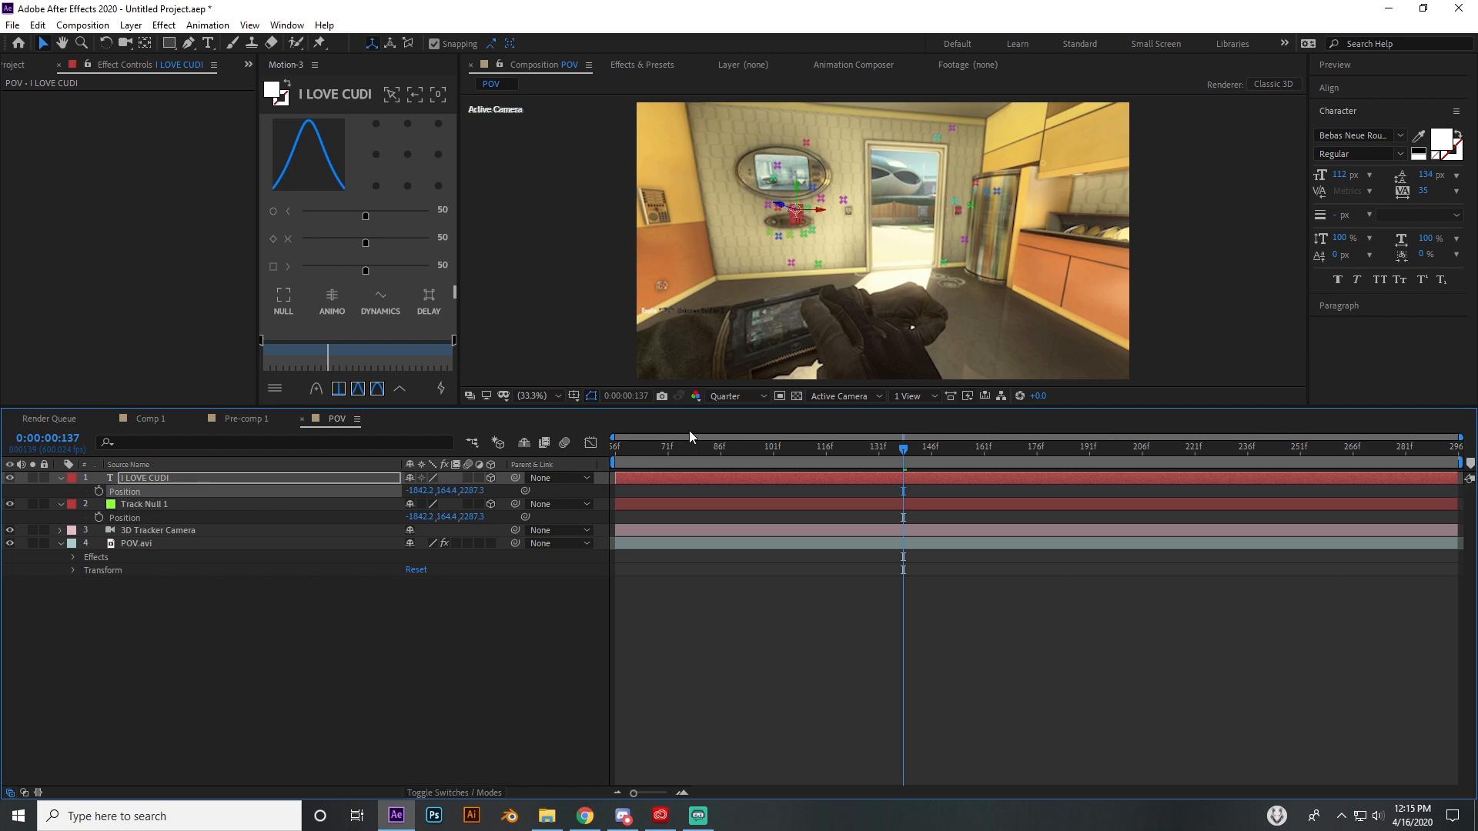
# - Enlarge the I LOVE CUDI text to a font size of 689 px with 652 px leading
pyautogui.moveTo(1340, 175); pyautogui.dragTo(1476, 187)
pyautogui.moveTo(1340, 176); pyautogui.dragTo(1474, 177)
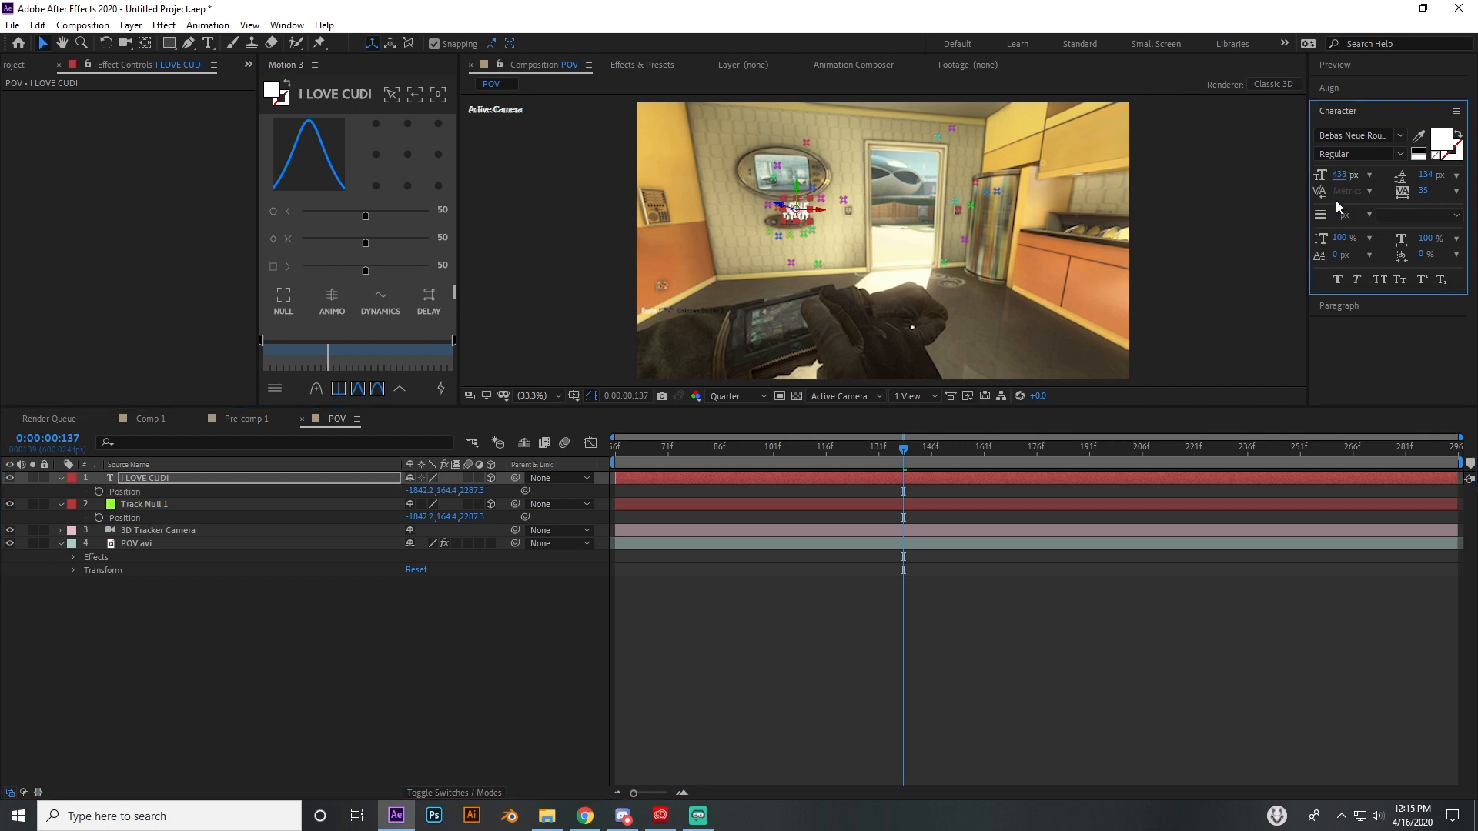
pyautogui.moveTo(1340, 177); pyautogui.dragTo(1473, 171)
pyautogui.moveTo(1342, 178); pyautogui.dragTo(1467, 238)
pyautogui.moveTo(1425, 177); pyautogui.dragTo(1474, 173)
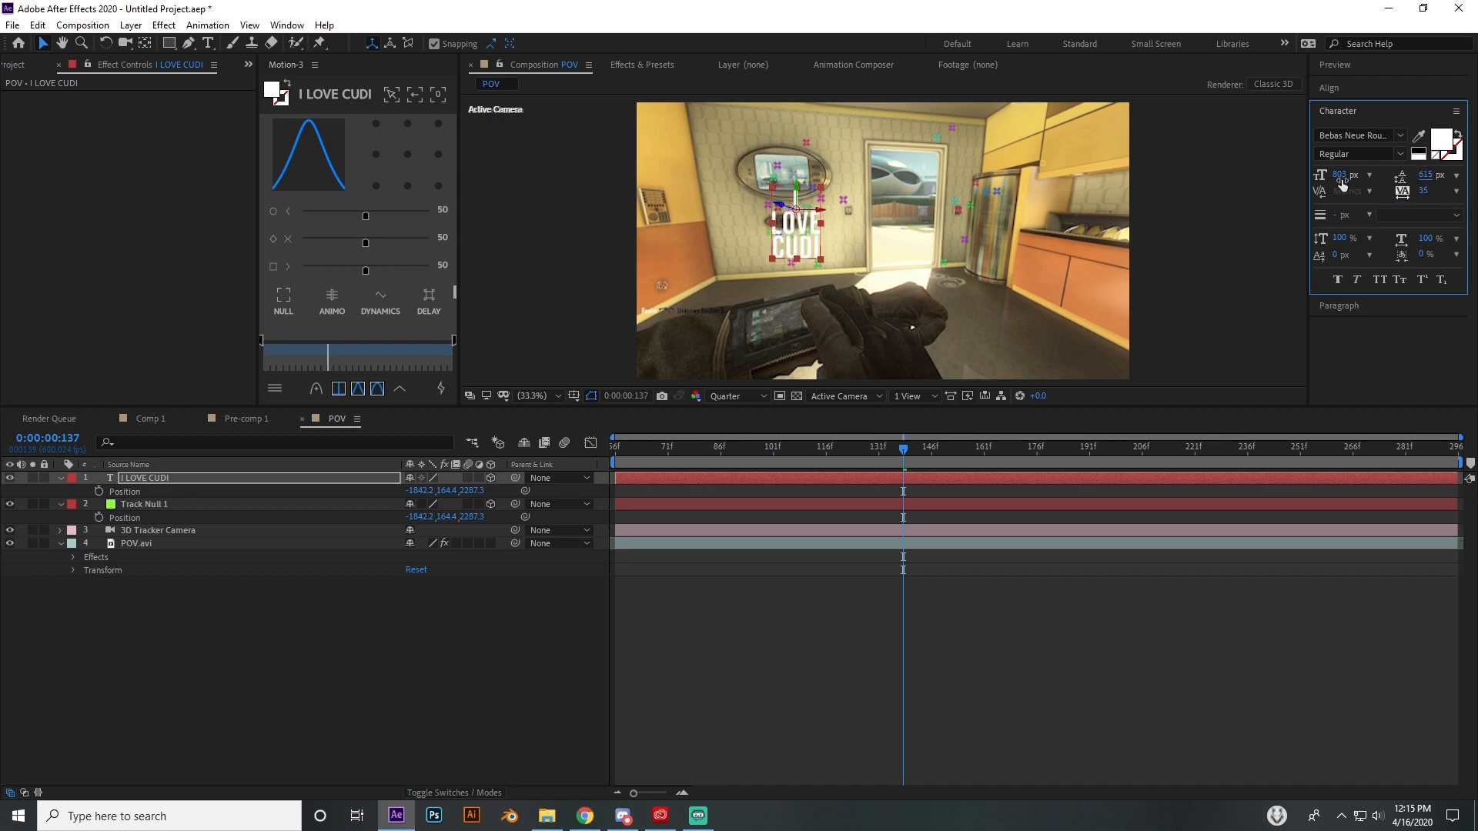
pyautogui.moveTo(1342, 183); pyautogui.dragTo(1255, 185)
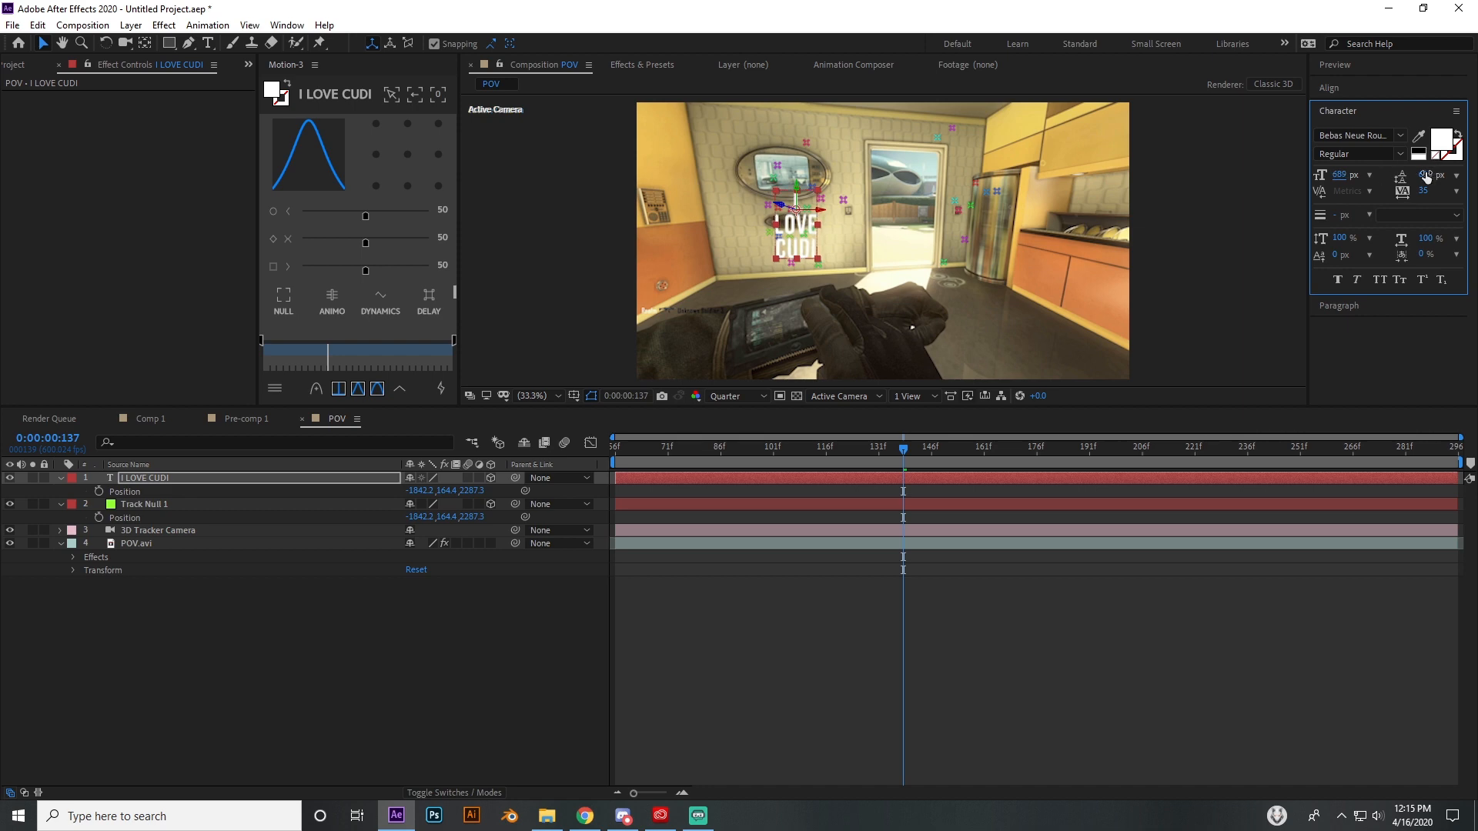
pyautogui.moveTo(1426, 177); pyautogui.dragTo(1438, 178)
# - Parent the I LOVE CUDI text layer to Track Null 1
pyautogui.click(280, 623)
pyautogui.click(196, 479)
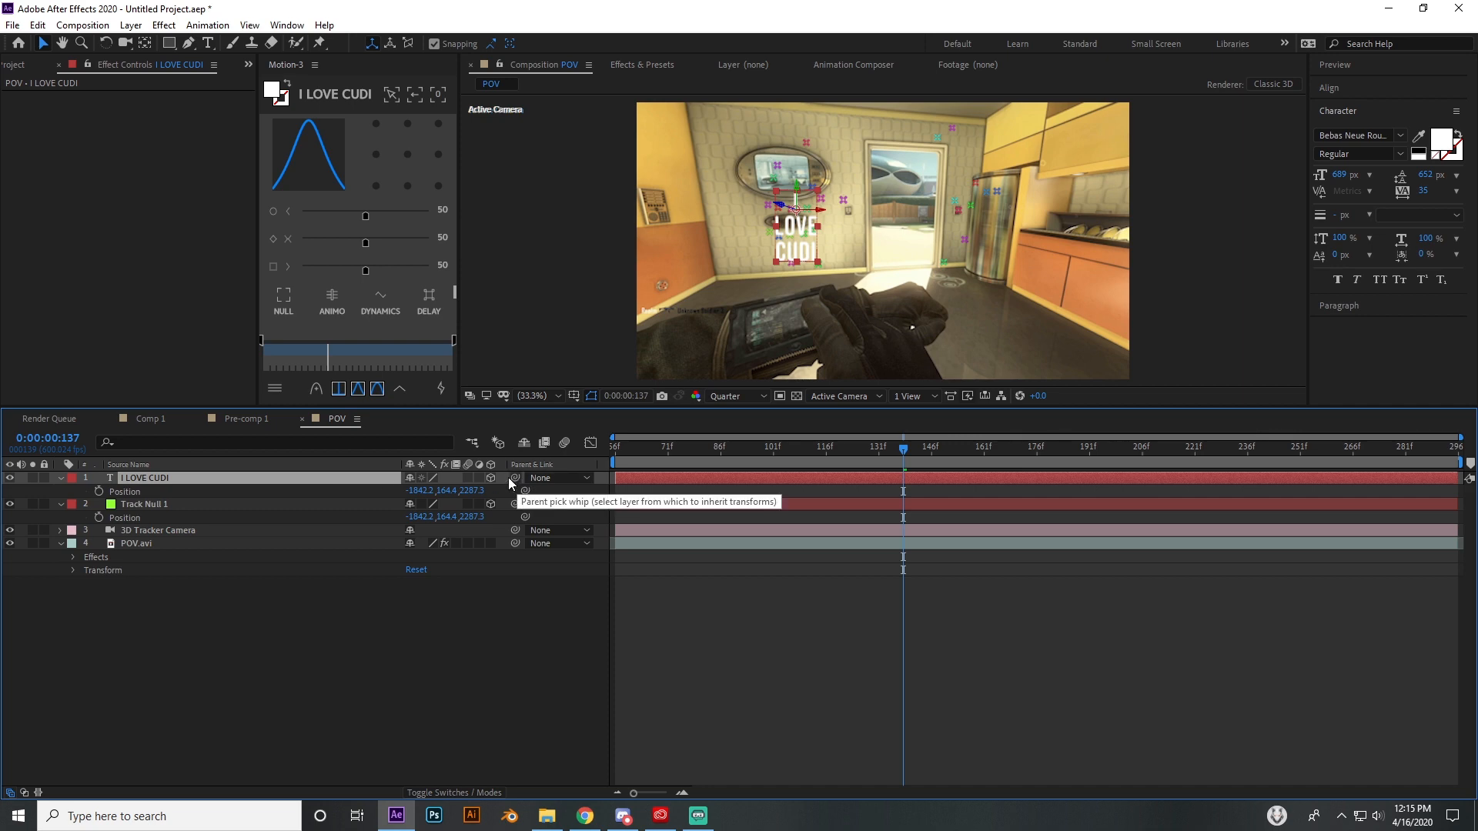
pyautogui.moveTo(516, 478); pyautogui.dragTo(223, 502)
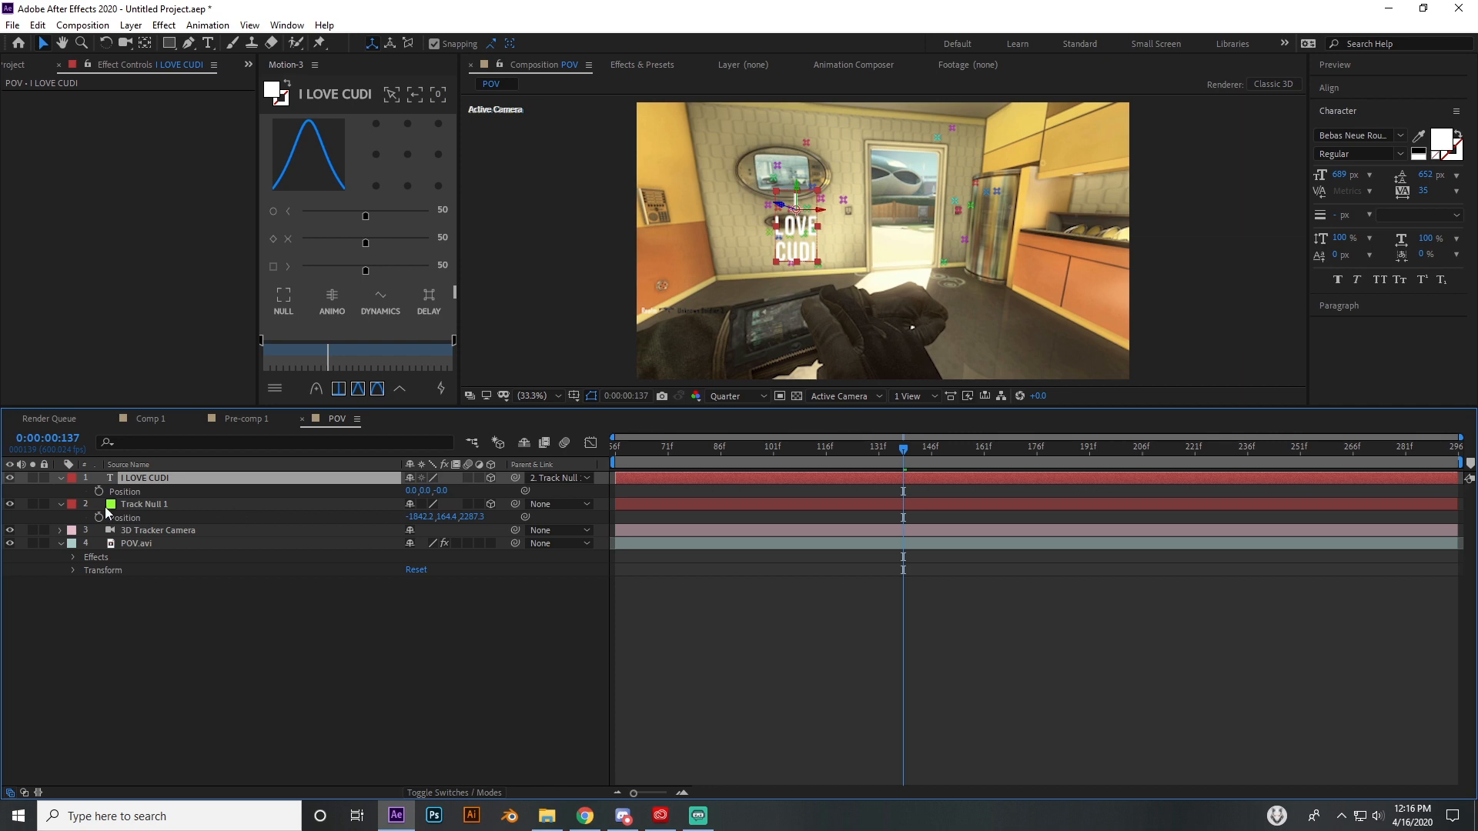
# - Move Track Null 1 to about 998, -416, 2675 so the text sits in the open doorway
pyautogui.click(132, 504)
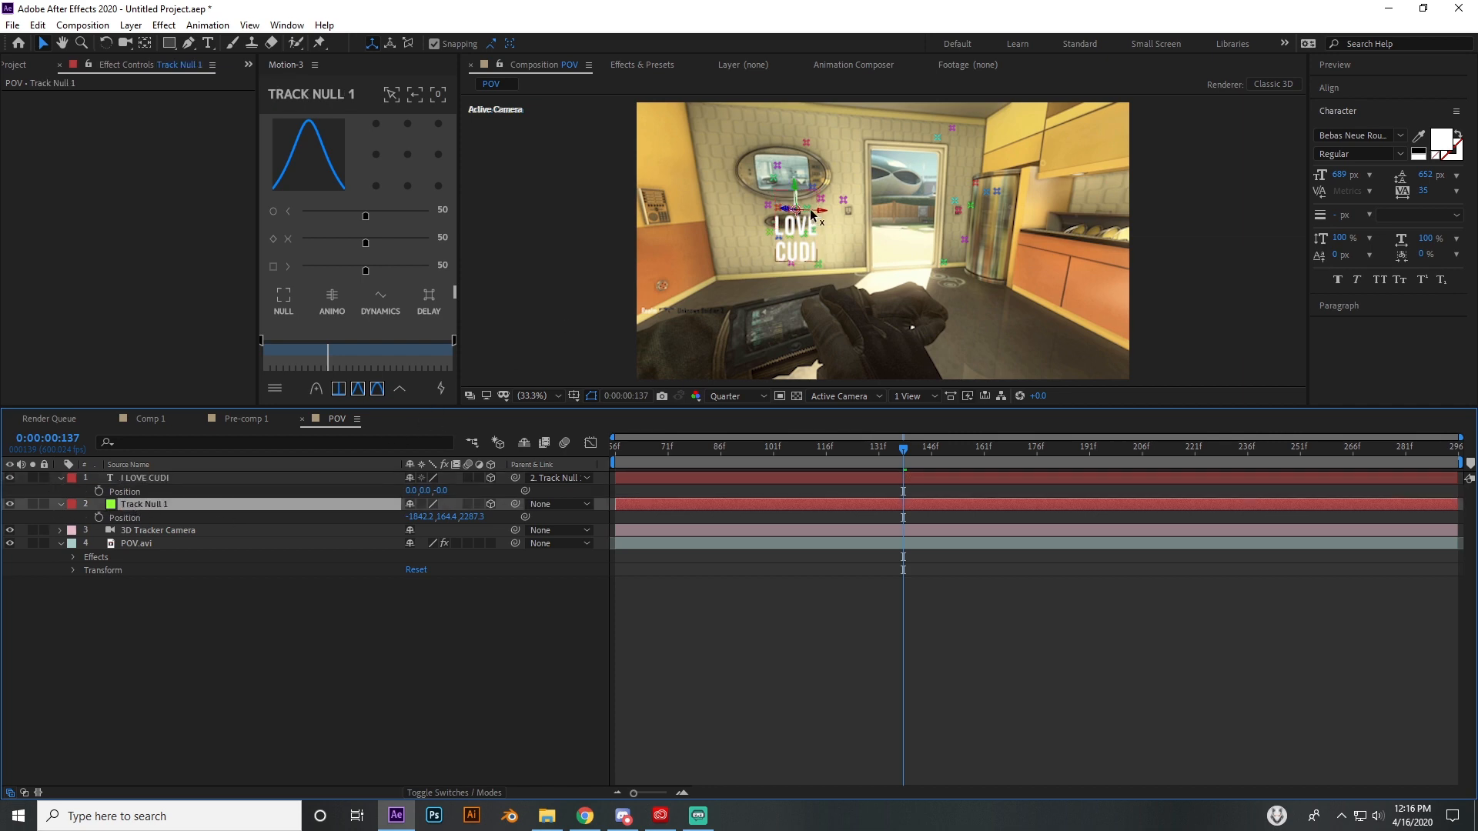
pyautogui.moveTo(819, 210); pyautogui.dragTo(991, 210)
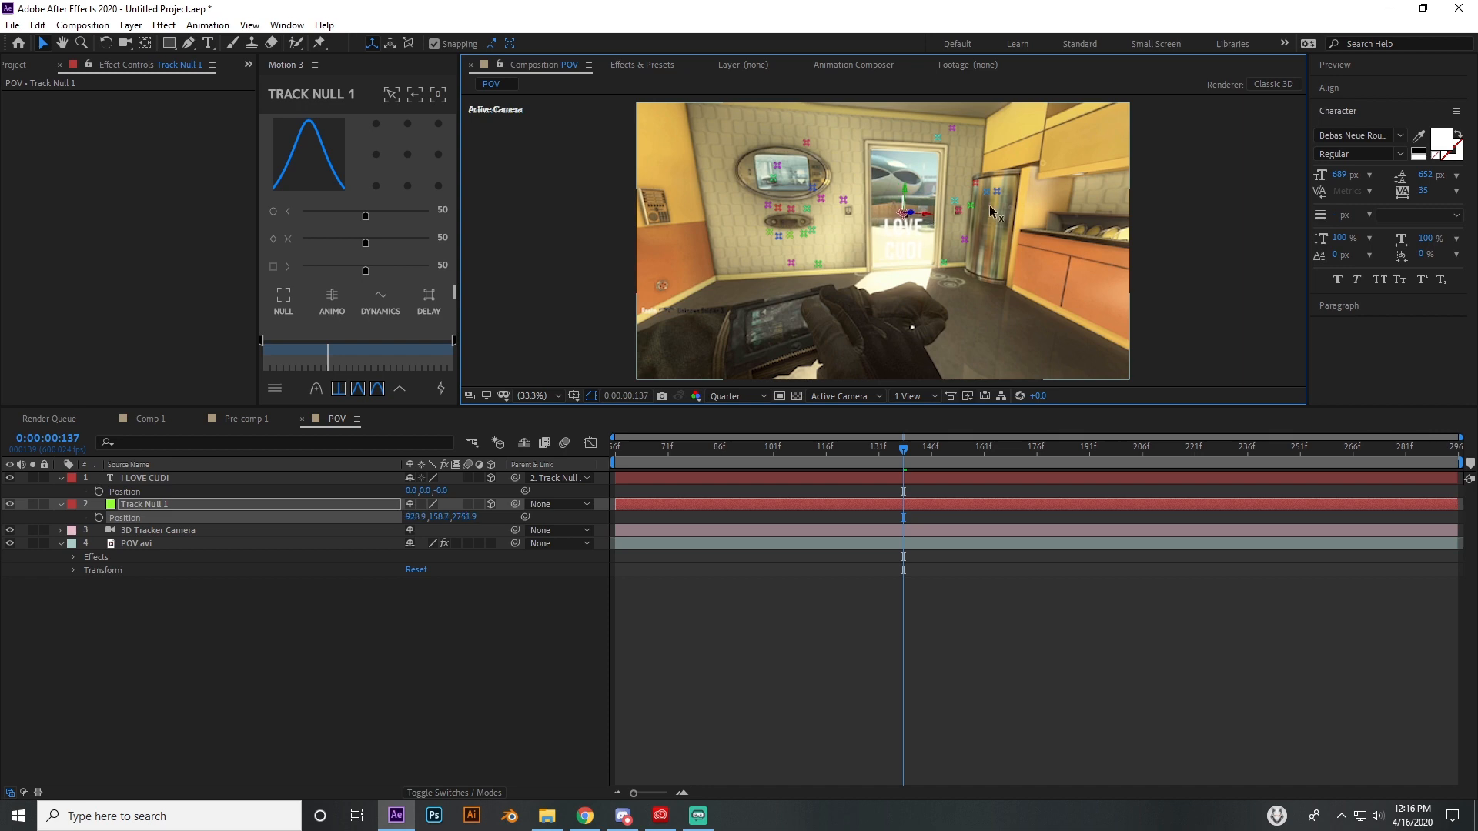
pyautogui.moveTo(906, 187); pyautogui.dragTo(910, 21)
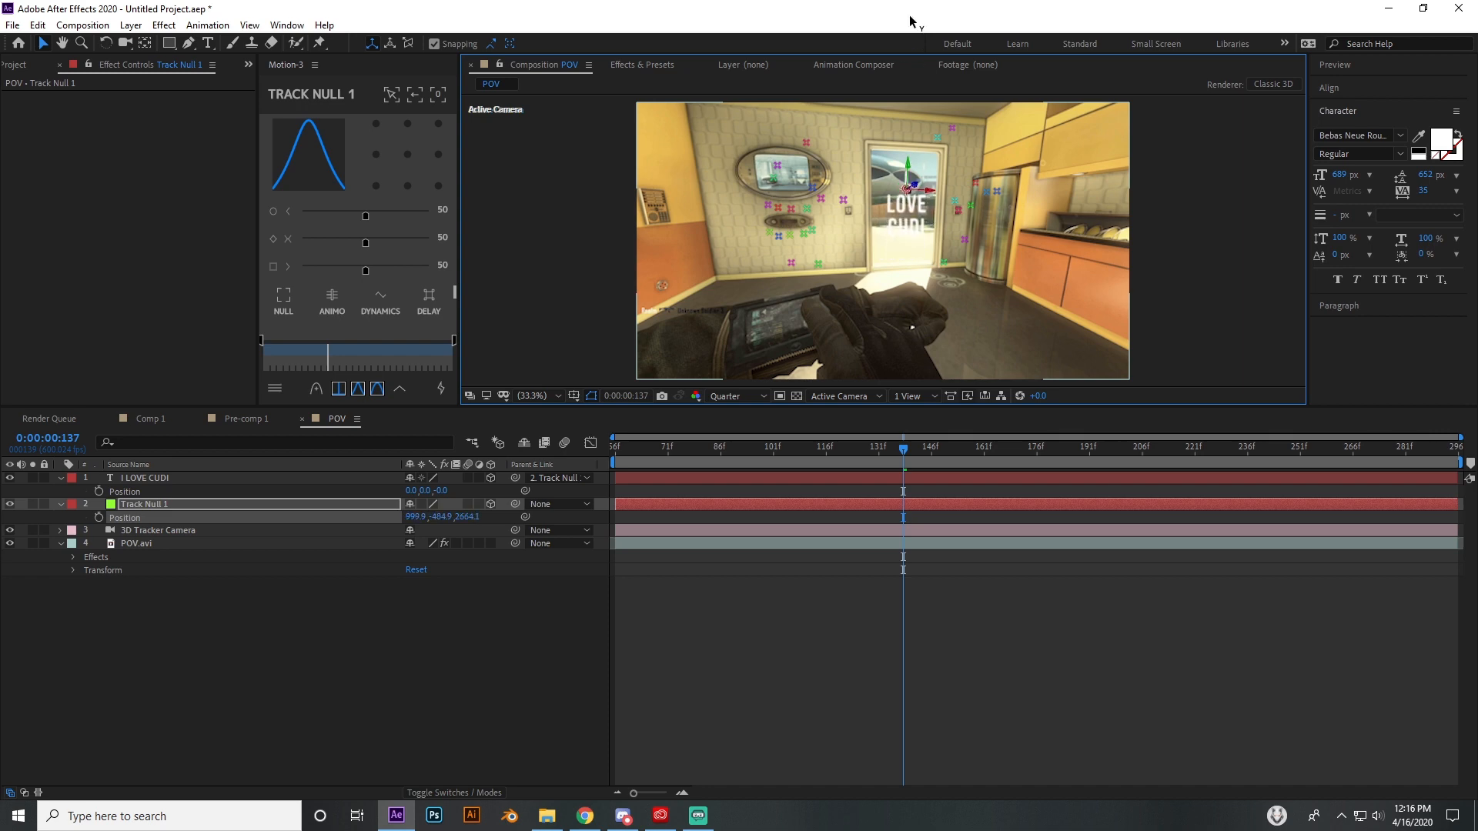
pyautogui.moveTo(908, 162); pyautogui.dragTo(909, 169)
pyautogui.click(932, 191)
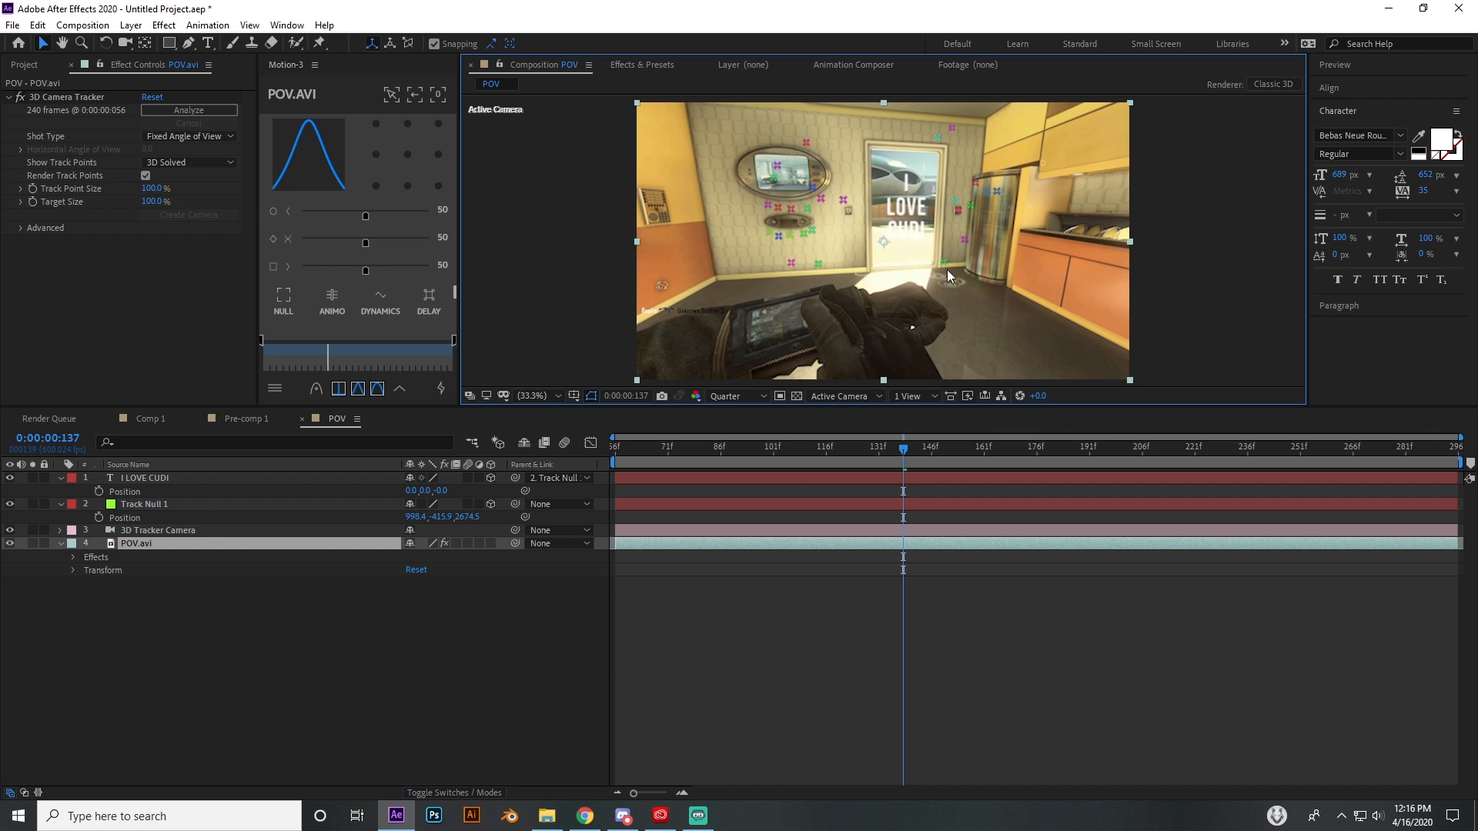
# - Draw a closed four-point Pen mask on the I LOVE CUDI layer along the door frame's opening
pyautogui.click(632, 482)
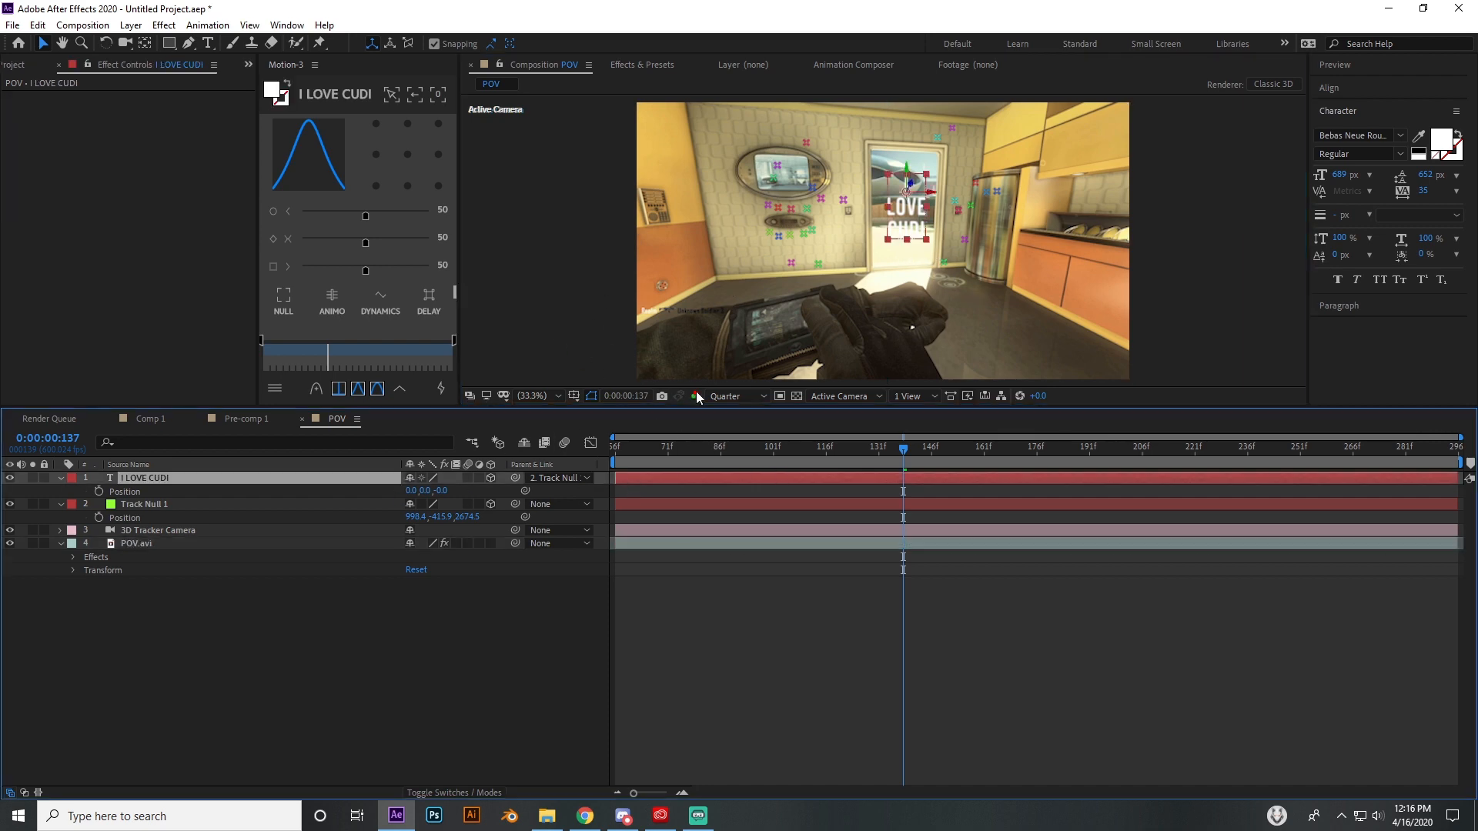
pyautogui.press('g')
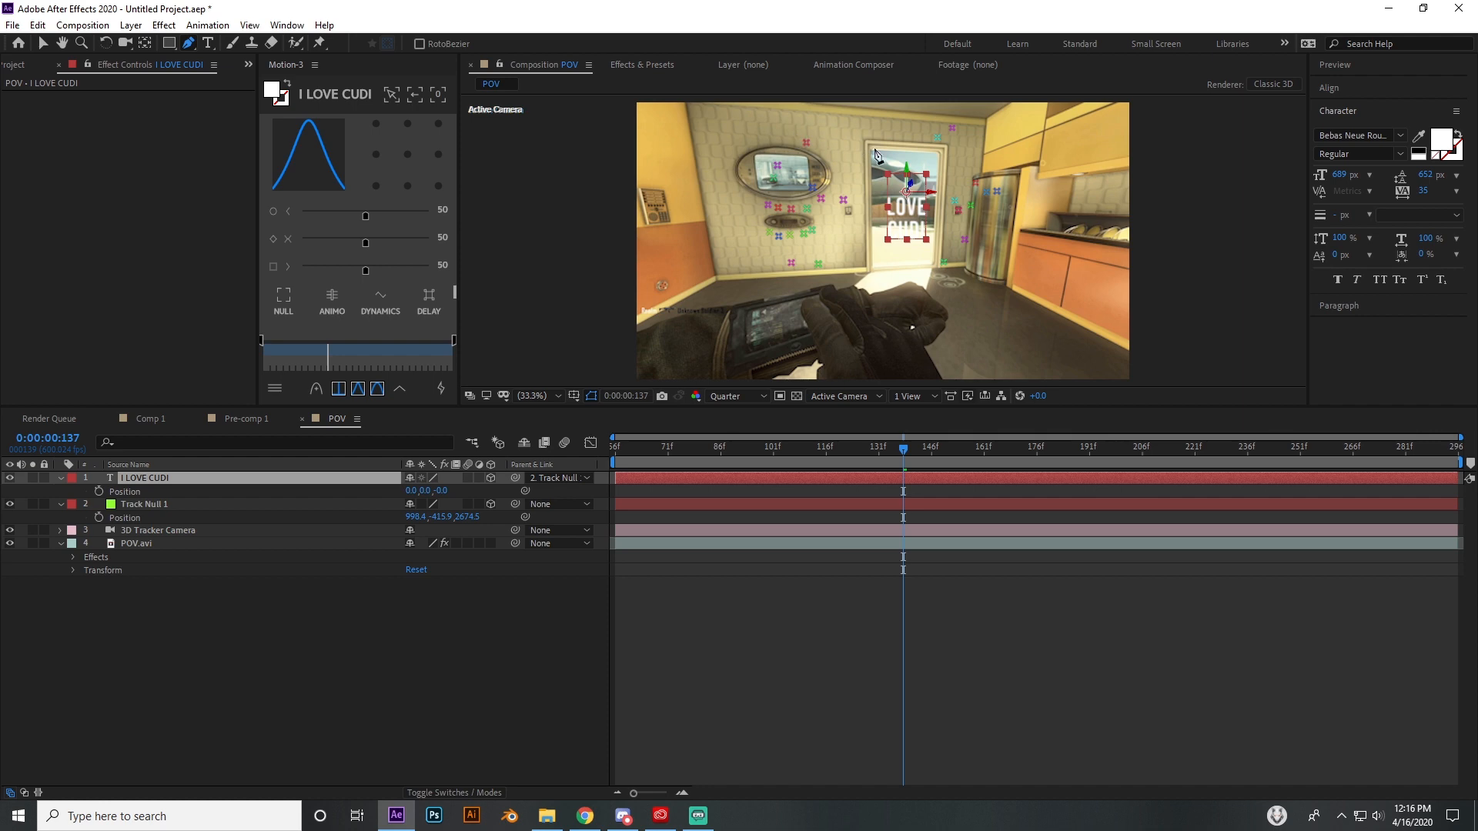
pyautogui.click(870, 149)
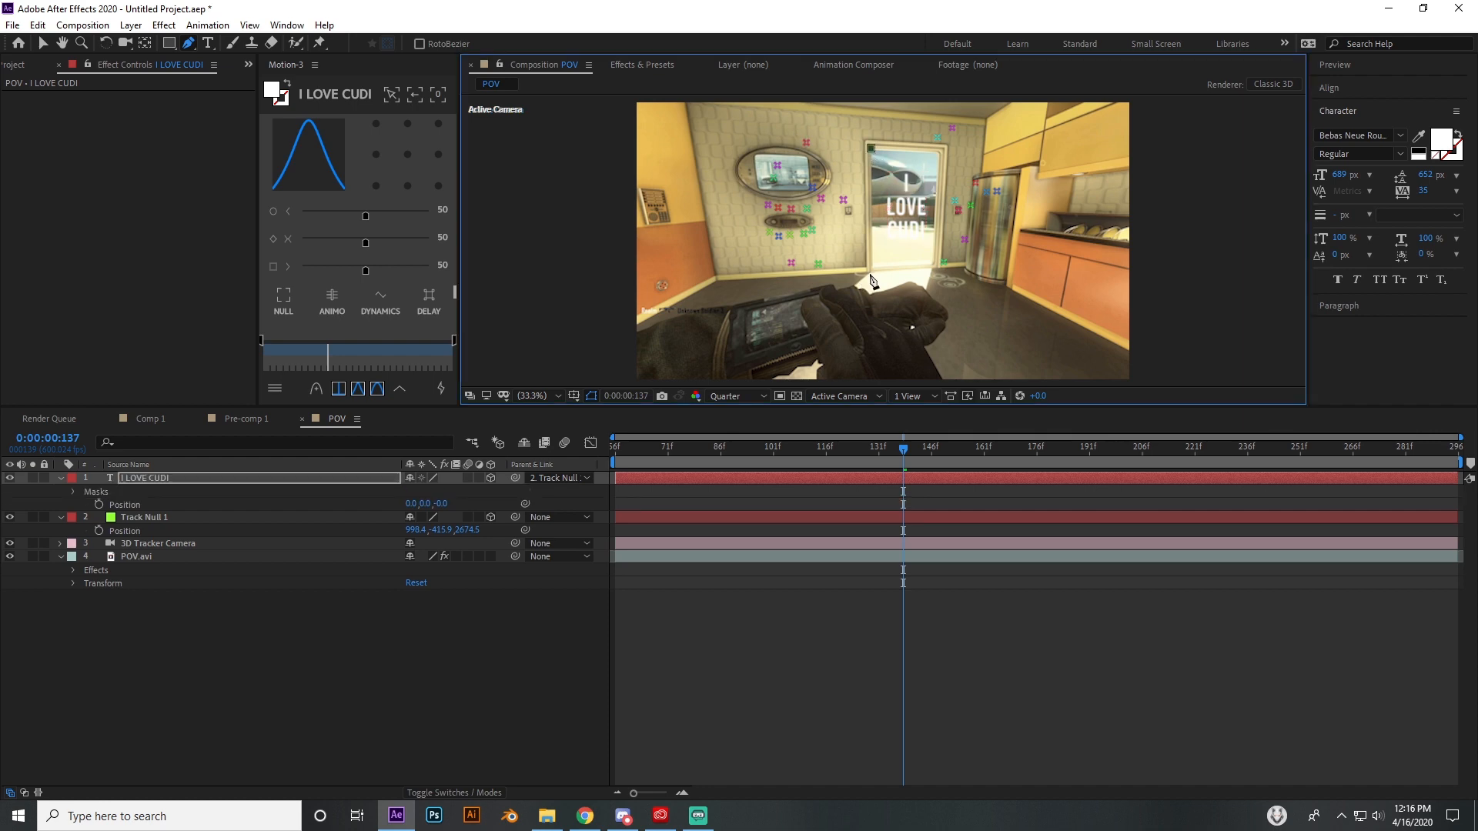
pyautogui.click(869, 270)
pyautogui.click(935, 265)
pyautogui.click(940, 147)
pyautogui.click(870, 149)
pyautogui.click(45, 44)
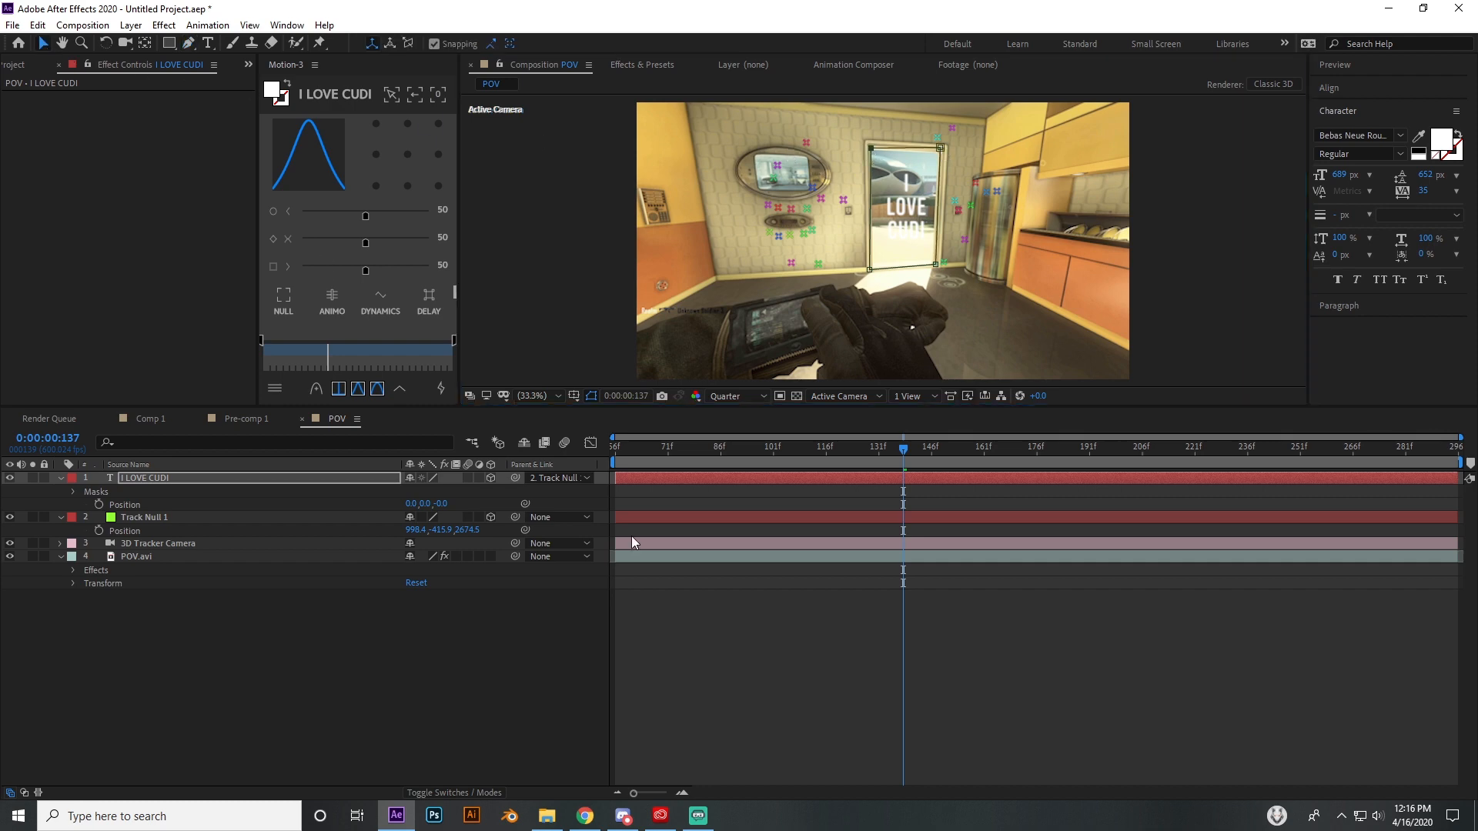
# - Examine how the text and its mask follow the doorway along the clip
pyautogui.click(831, 500)
pyautogui.moveTo(904, 450); pyautogui.dragTo(1061, 454)
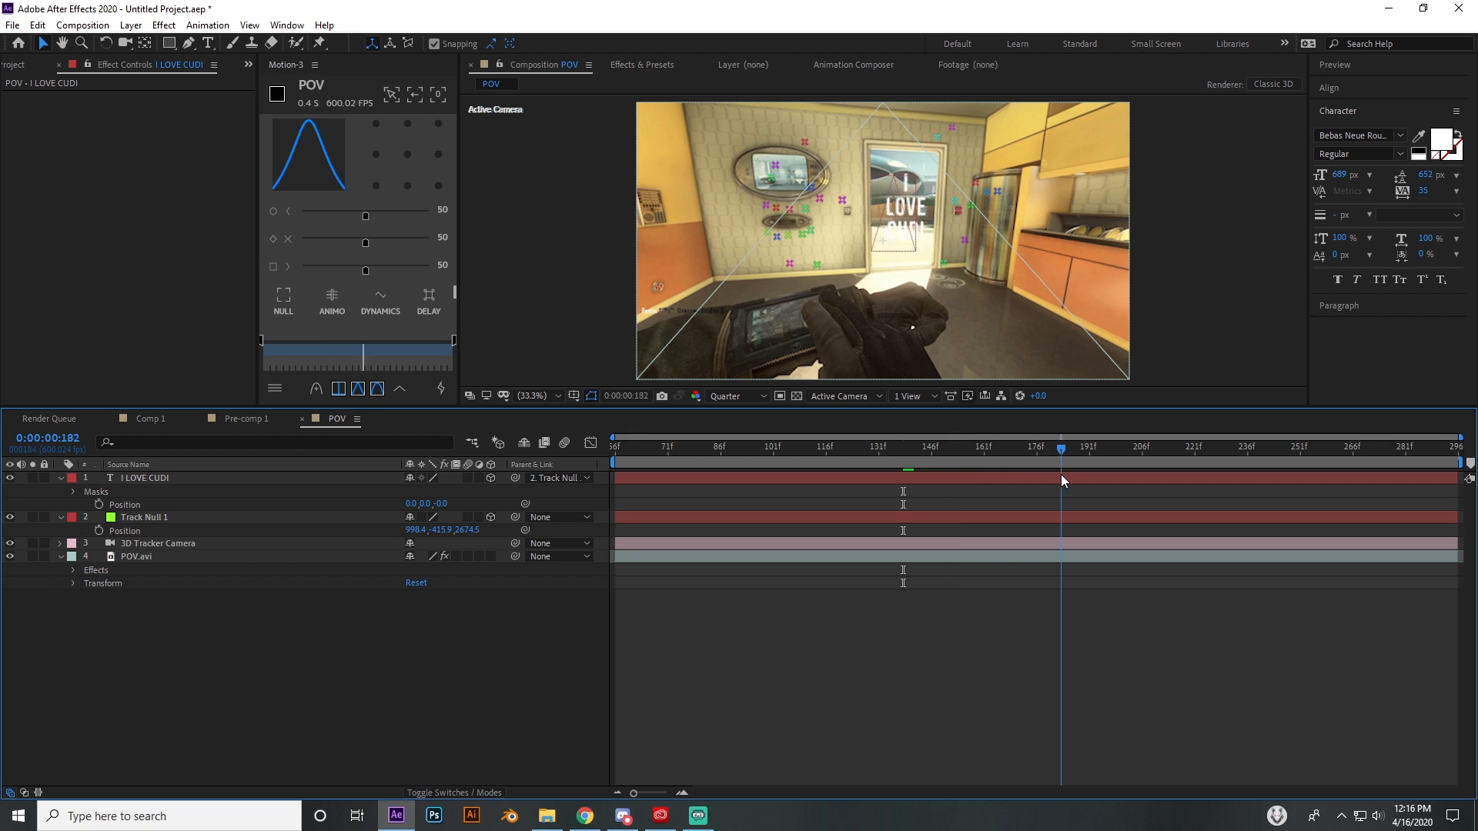
pyautogui.click(861, 478)
pyautogui.moveTo(1061, 451); pyautogui.dragTo(857, 450)
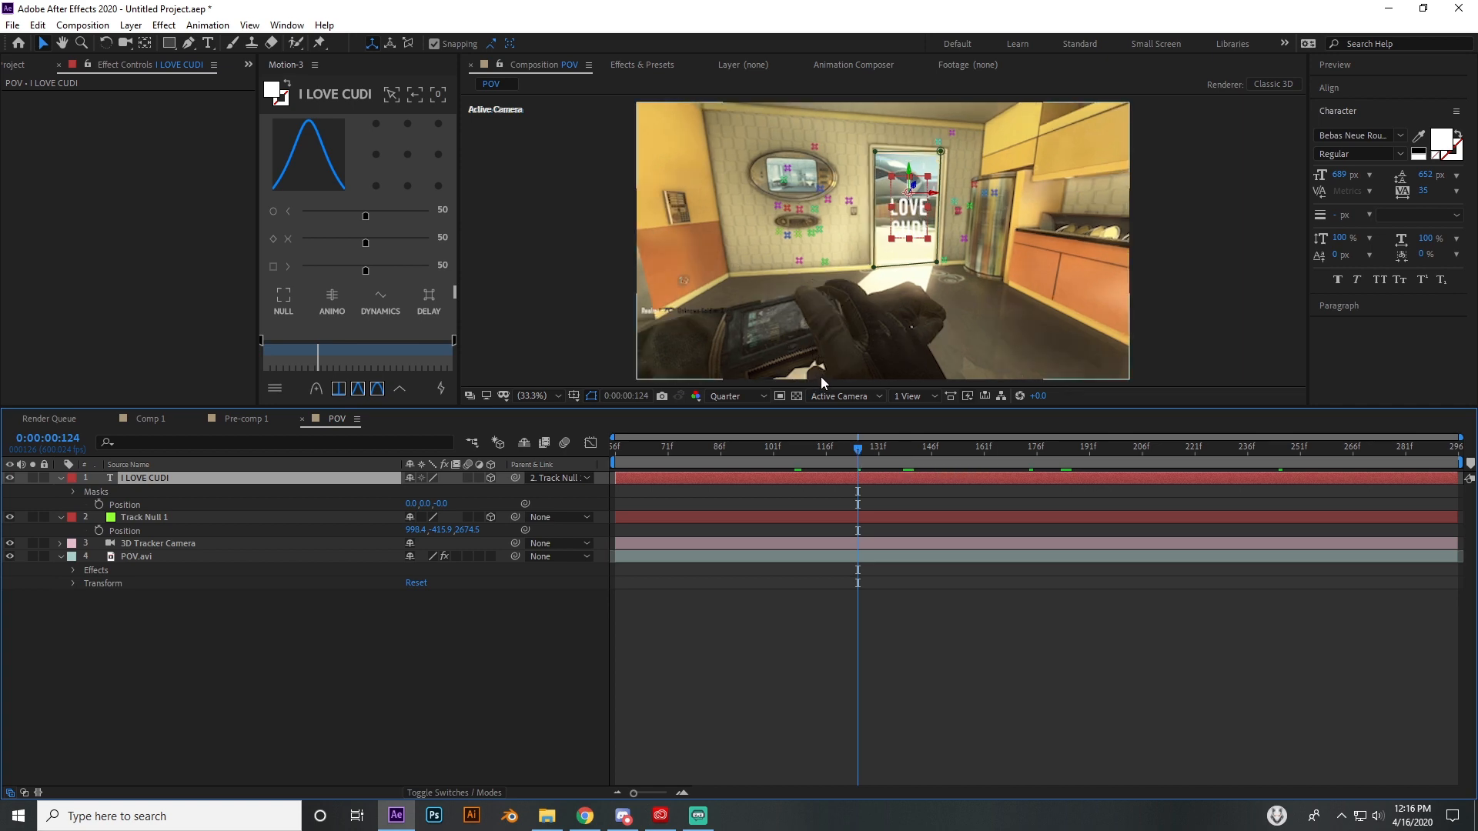
# - At 0:00:00:271, set the I LOVE CUDI layer's X Rotation to 4°, Y Rotation to -8° and Z Rotation to -1°
pyautogui.click(686, 688)
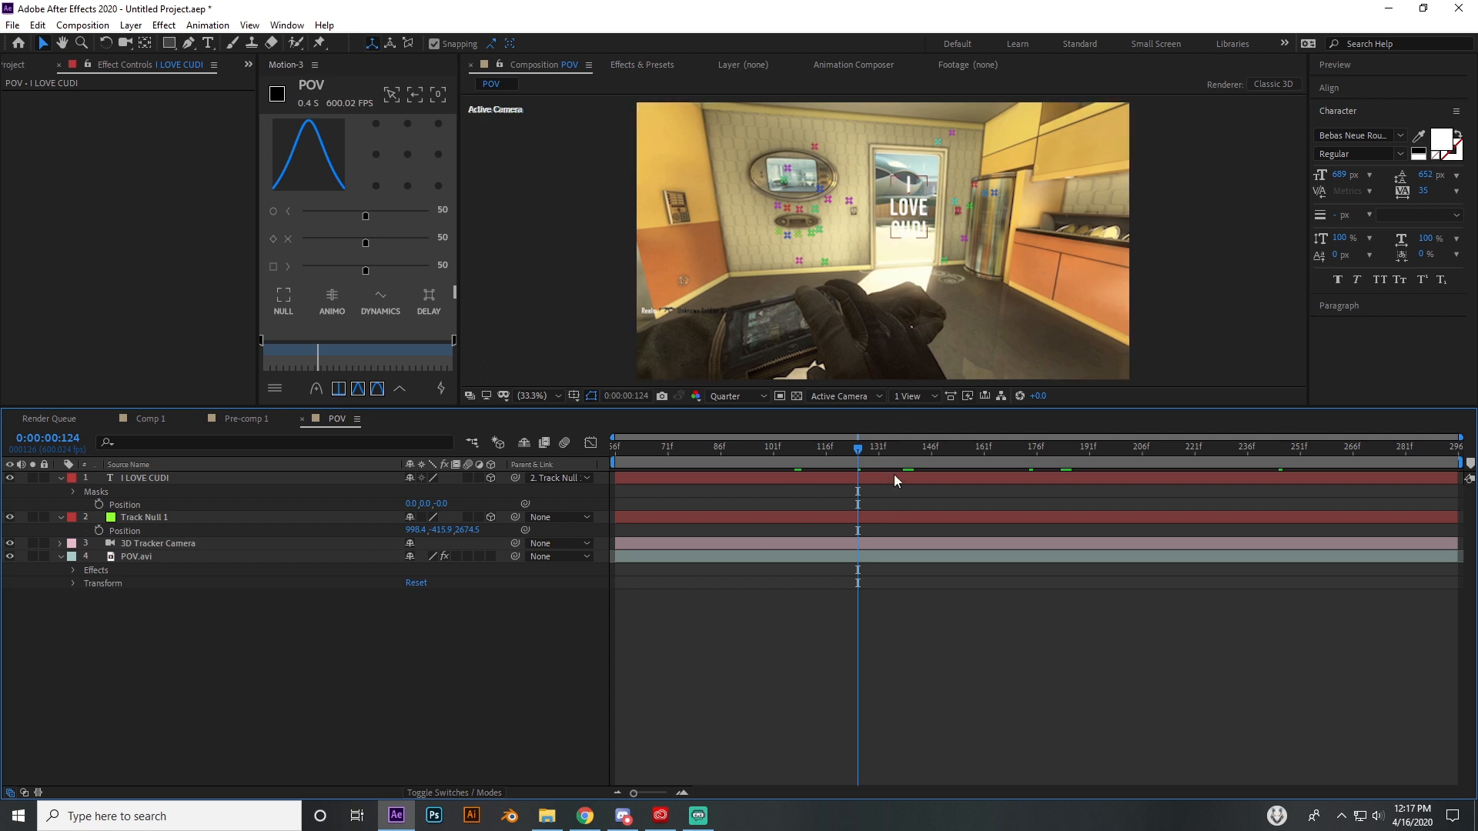
pyautogui.moveTo(897, 466); pyautogui.dragTo(1195, 472)
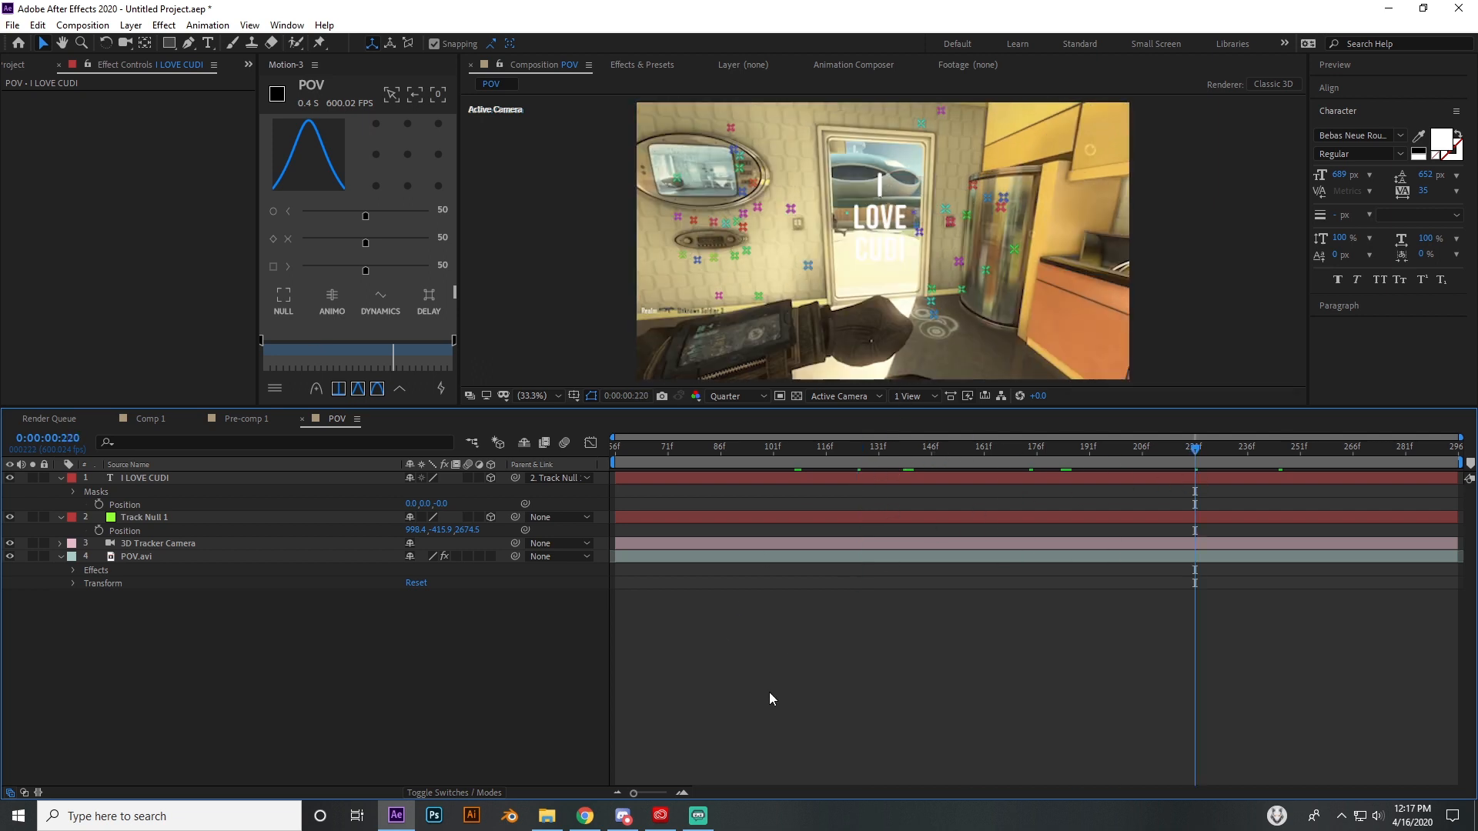
pyautogui.click(1274, 455)
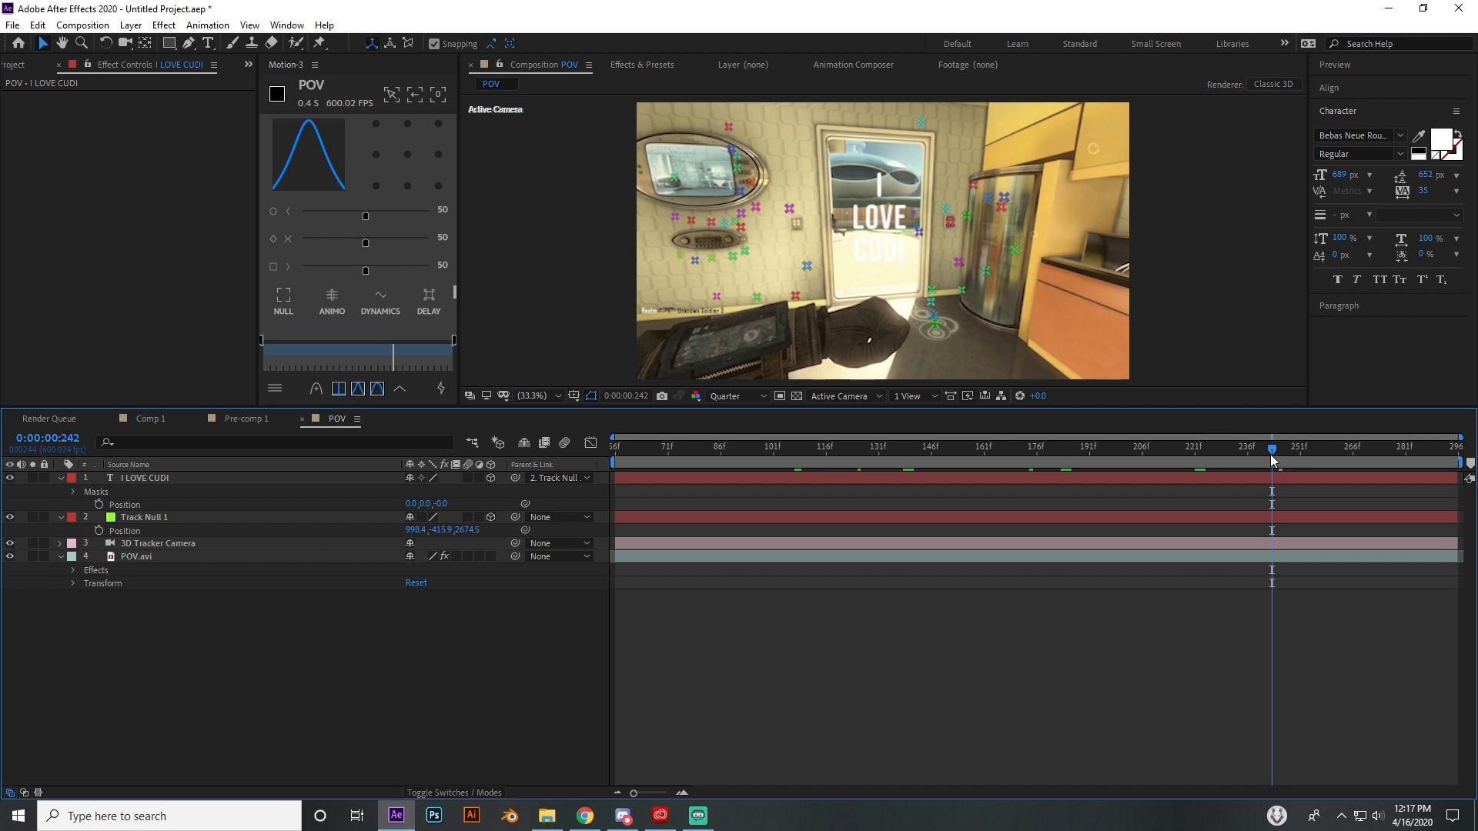
pyautogui.moveTo(1270, 454); pyautogui.dragTo(1375, 461)
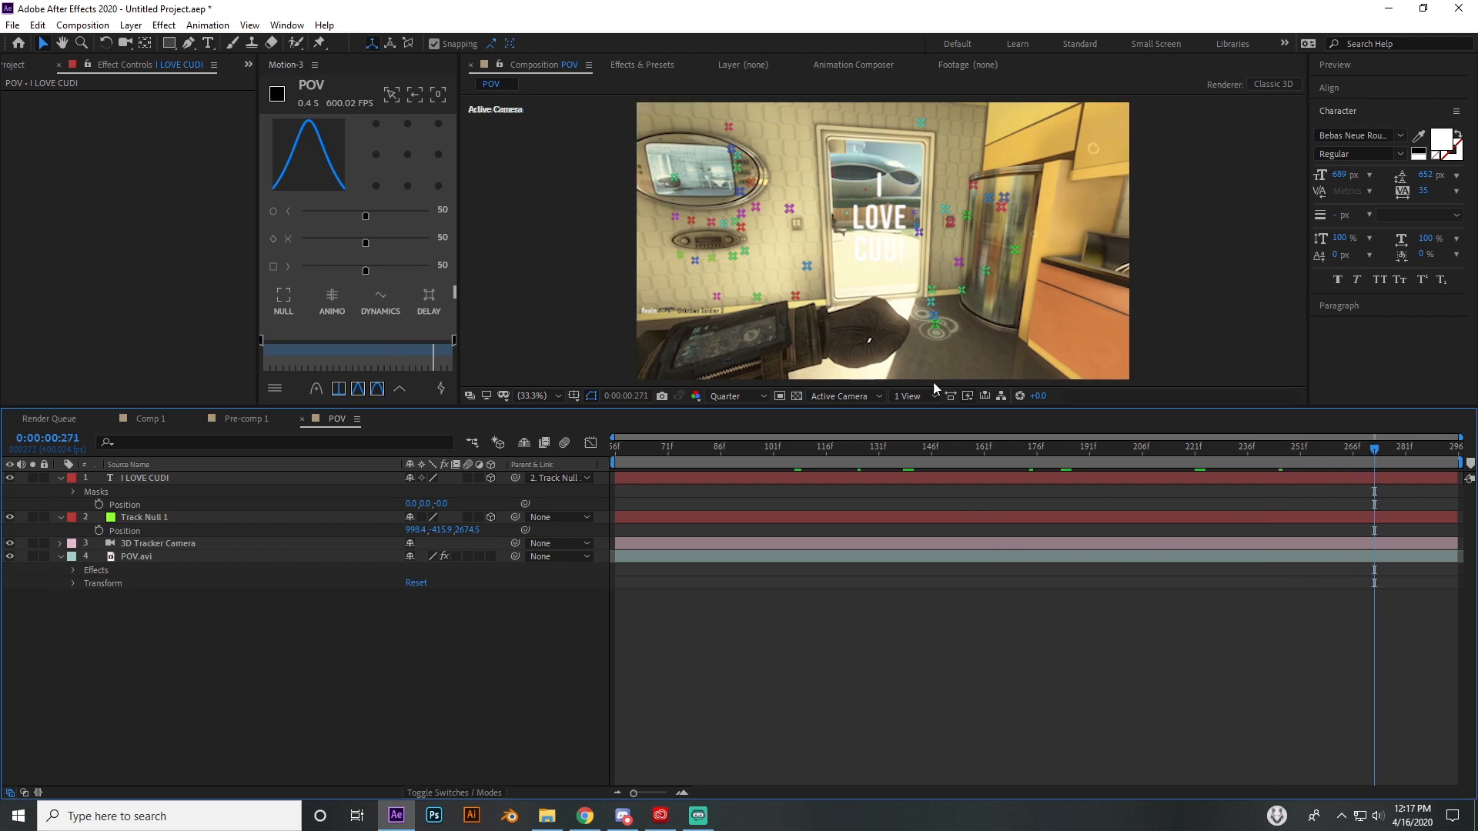
pyautogui.scroll(3, 886, 254)
pyautogui.scroll(-2, 882, 231)
pyautogui.click(882, 207)
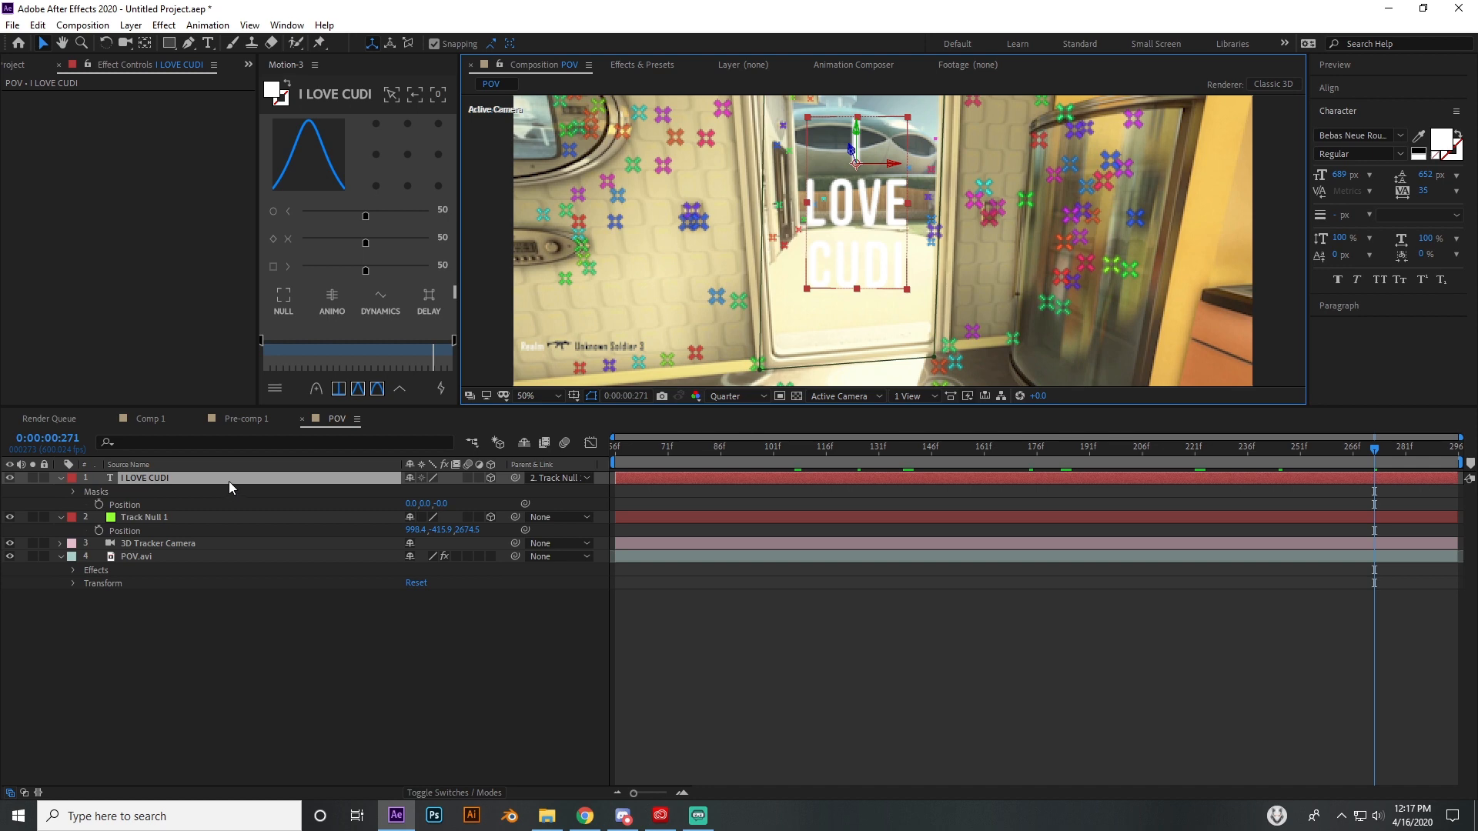
pyautogui.press('r')
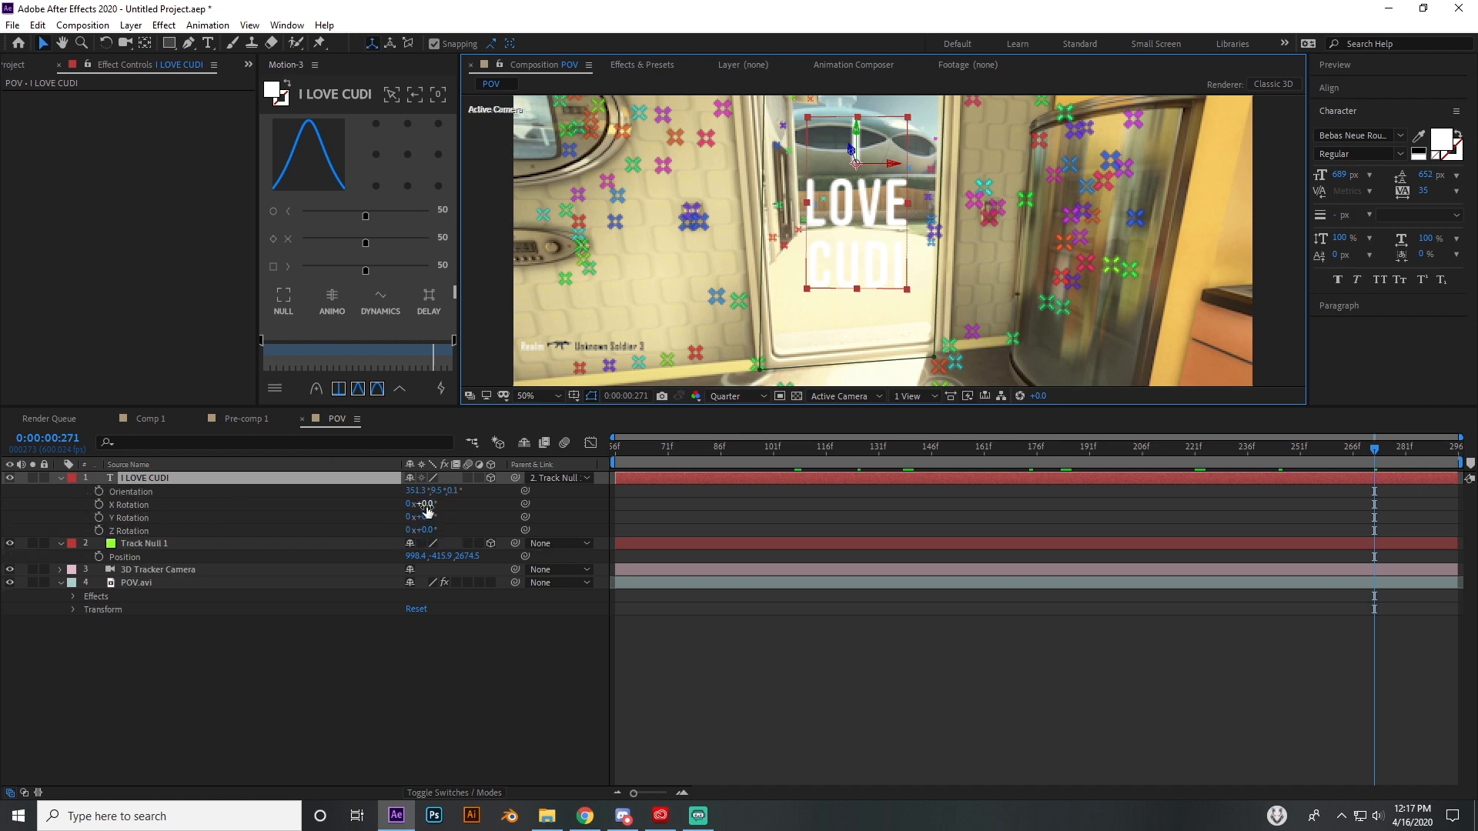
pyautogui.moveTo(428, 510)
pyautogui.mouseDown()
pyautogui.moveTo(423, 531)
pyautogui.moveTo(430, 505)
pyautogui.mouseUp()
pyautogui.click(768, 630)
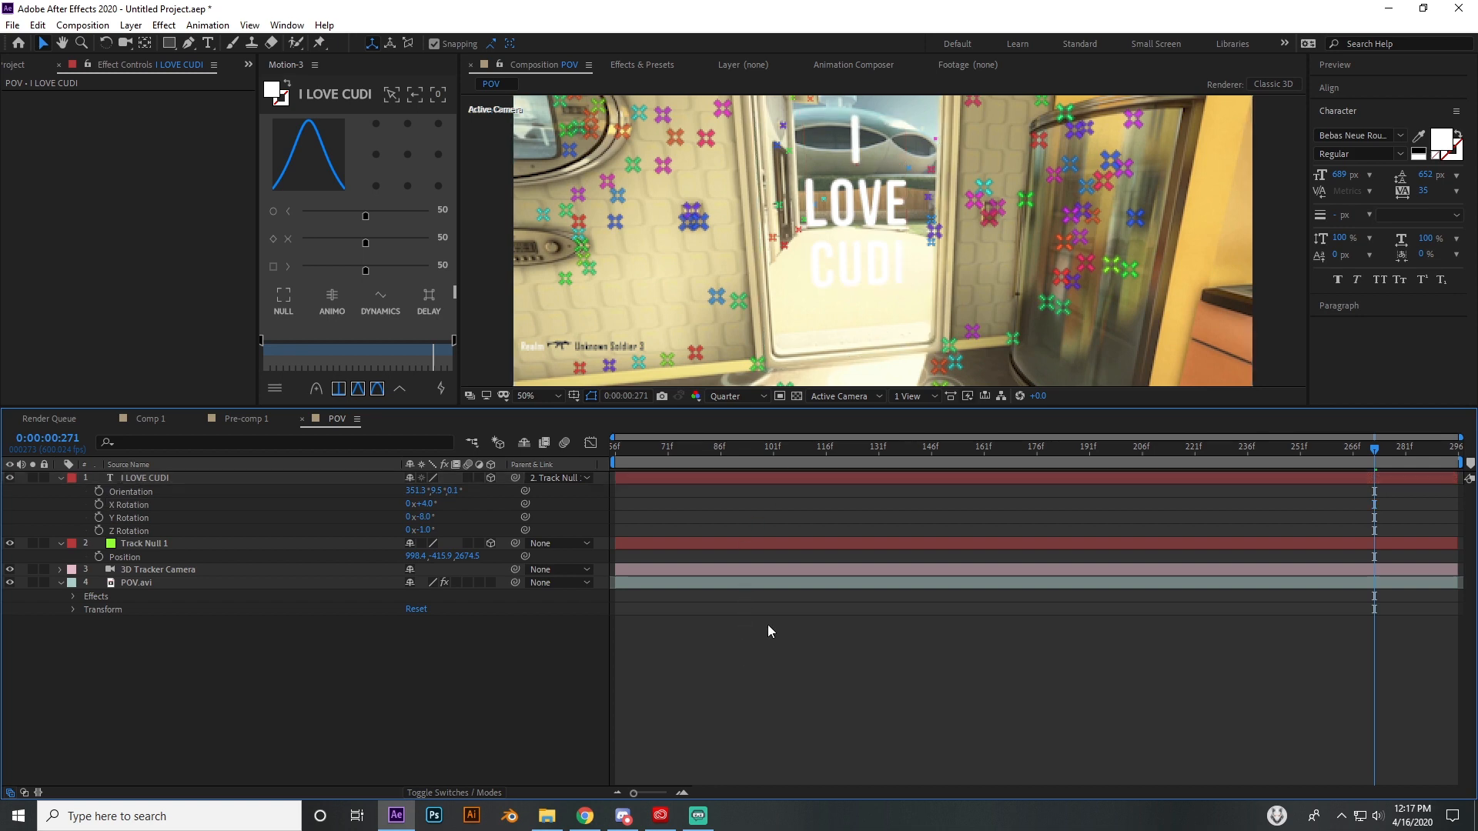
# - Duplicate the POV.avi footage layer and return to the clip's first frame at 0:00:00:056
pyautogui.click(668, 450)
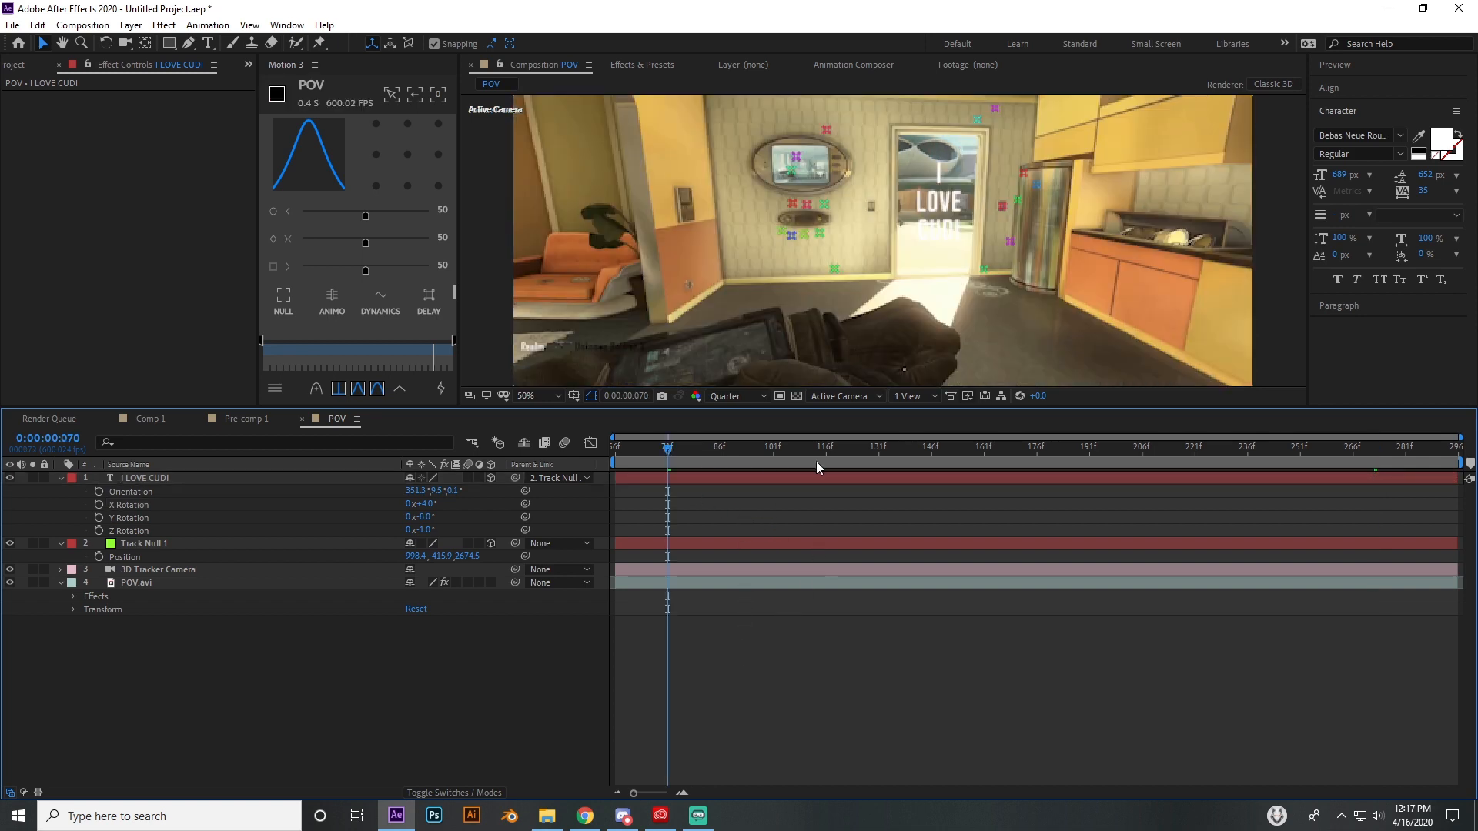
pyautogui.click(734, 452)
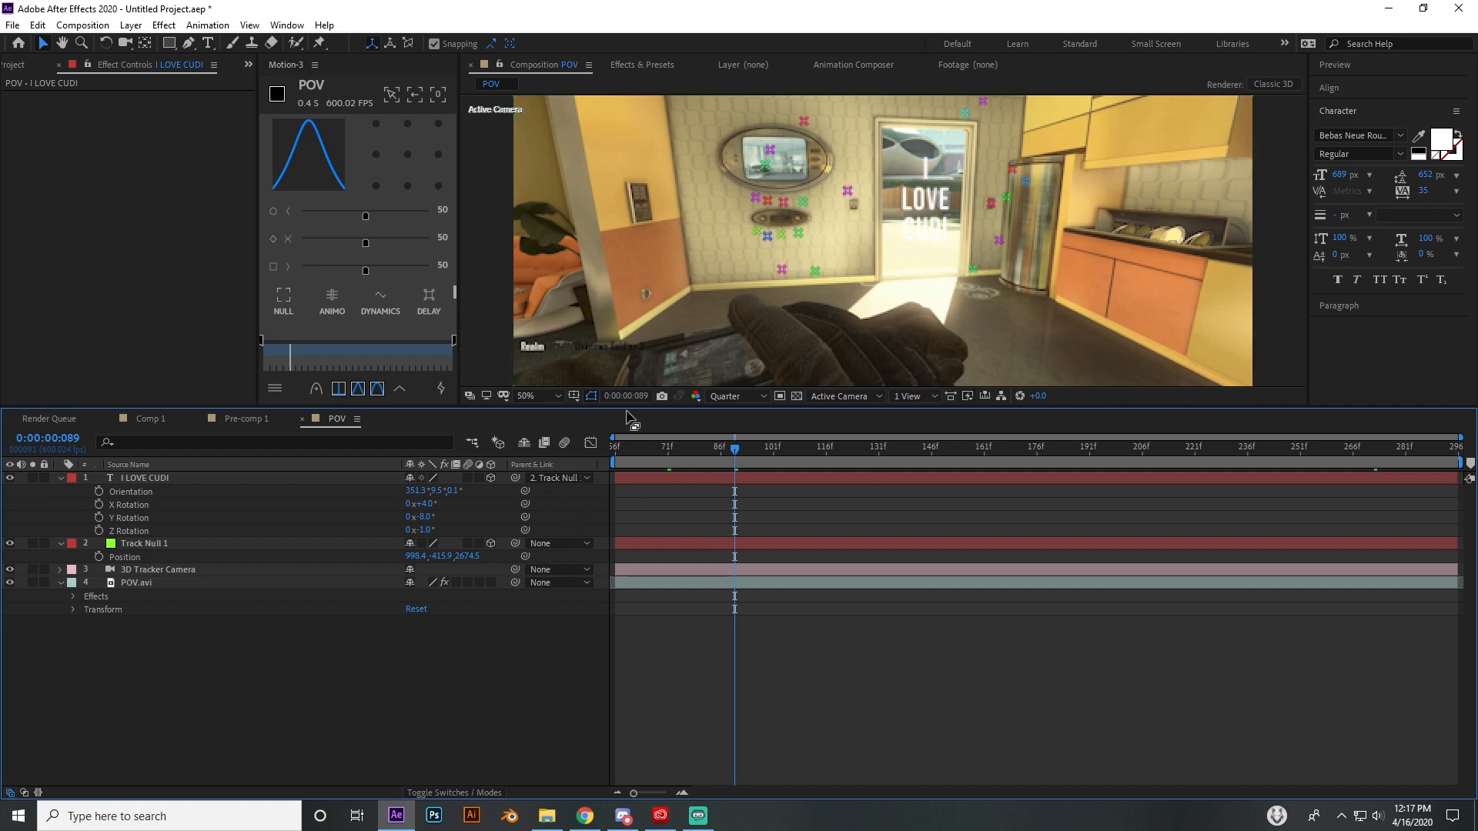
pyautogui.click(556, 394)
pyautogui.click(539, 490)
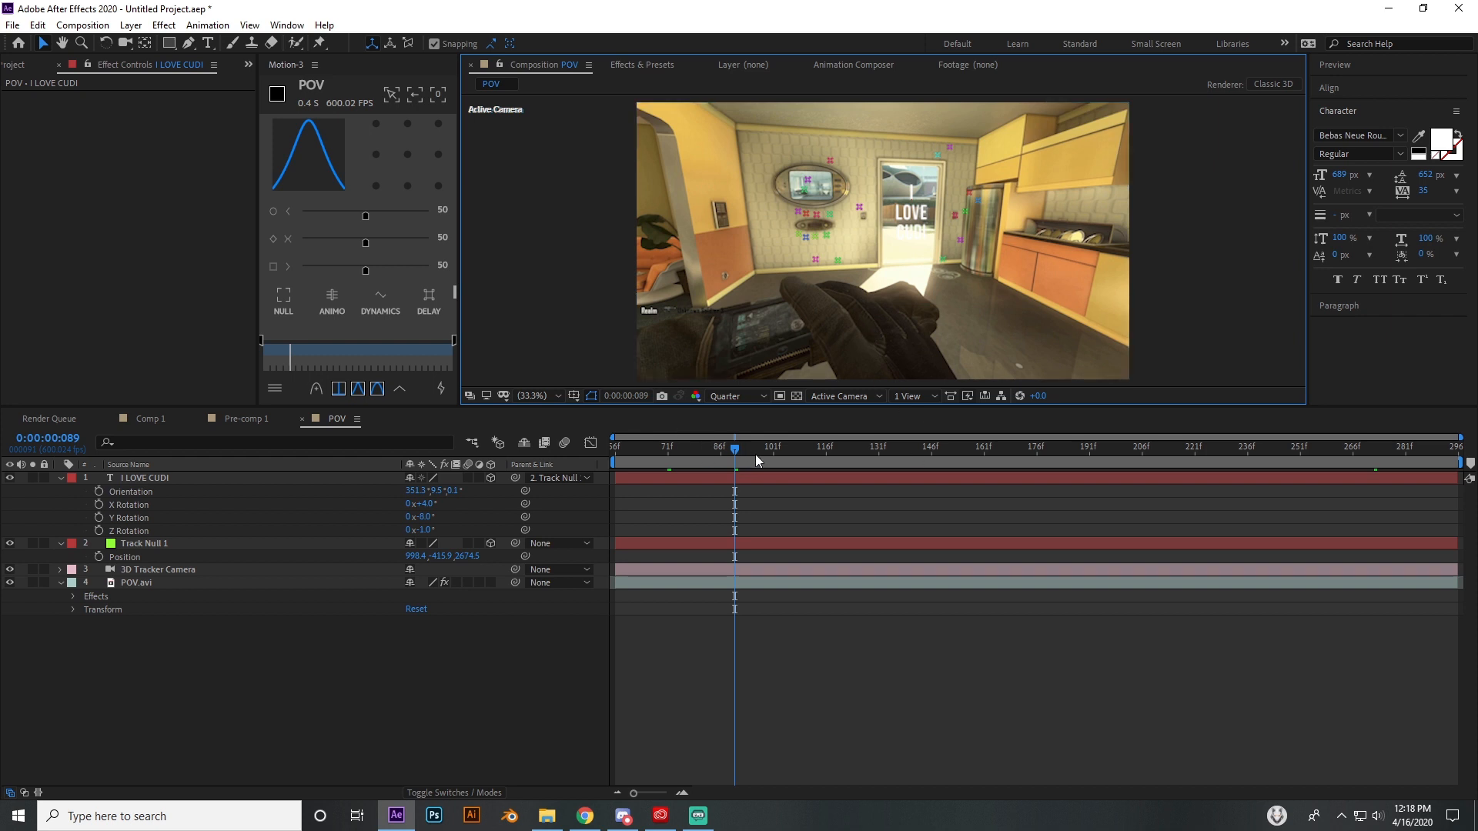
pyautogui.moveTo(755, 454); pyautogui.dragTo(718, 467)
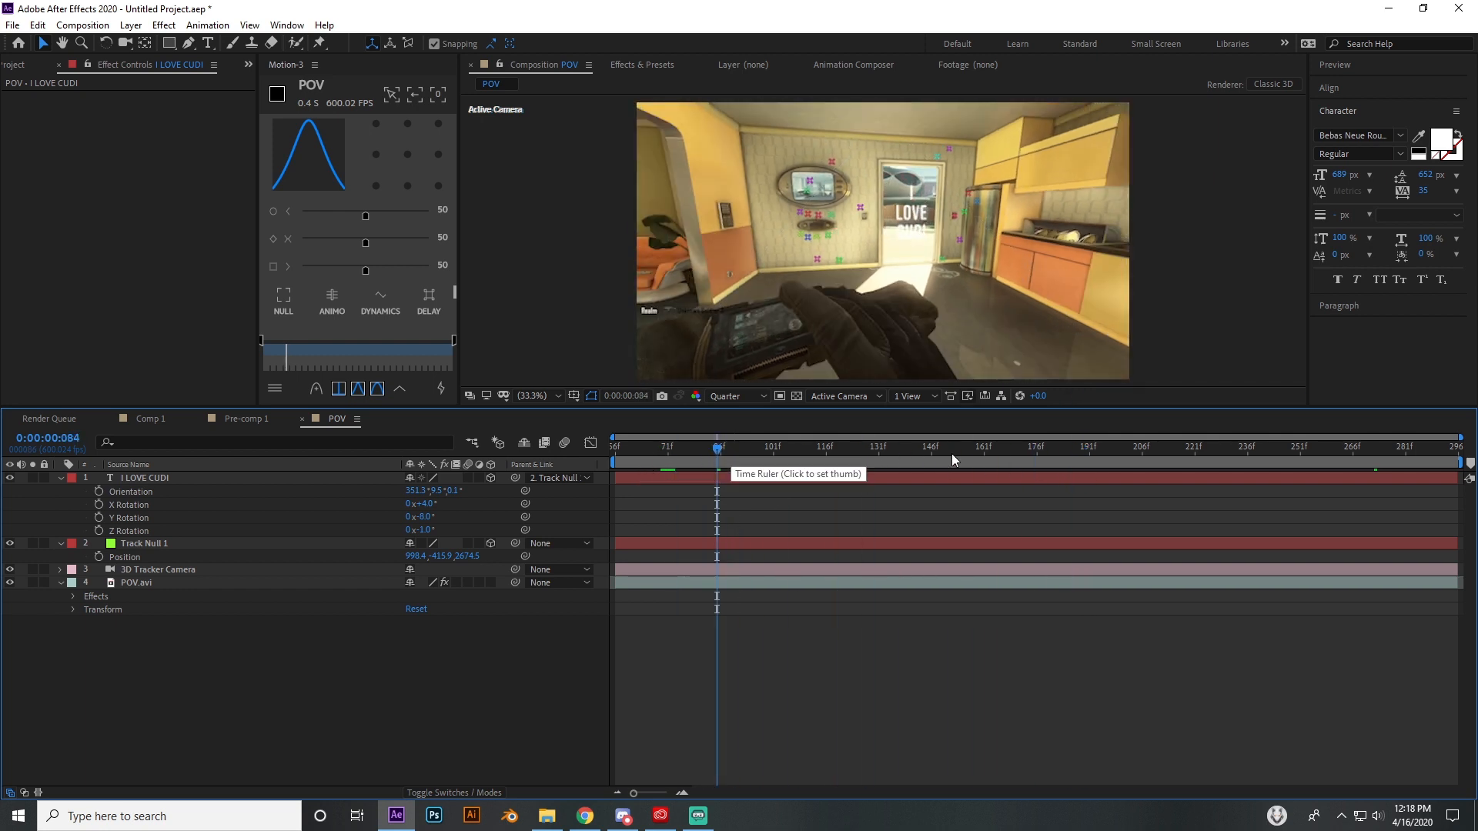
pyautogui.click(166, 583)
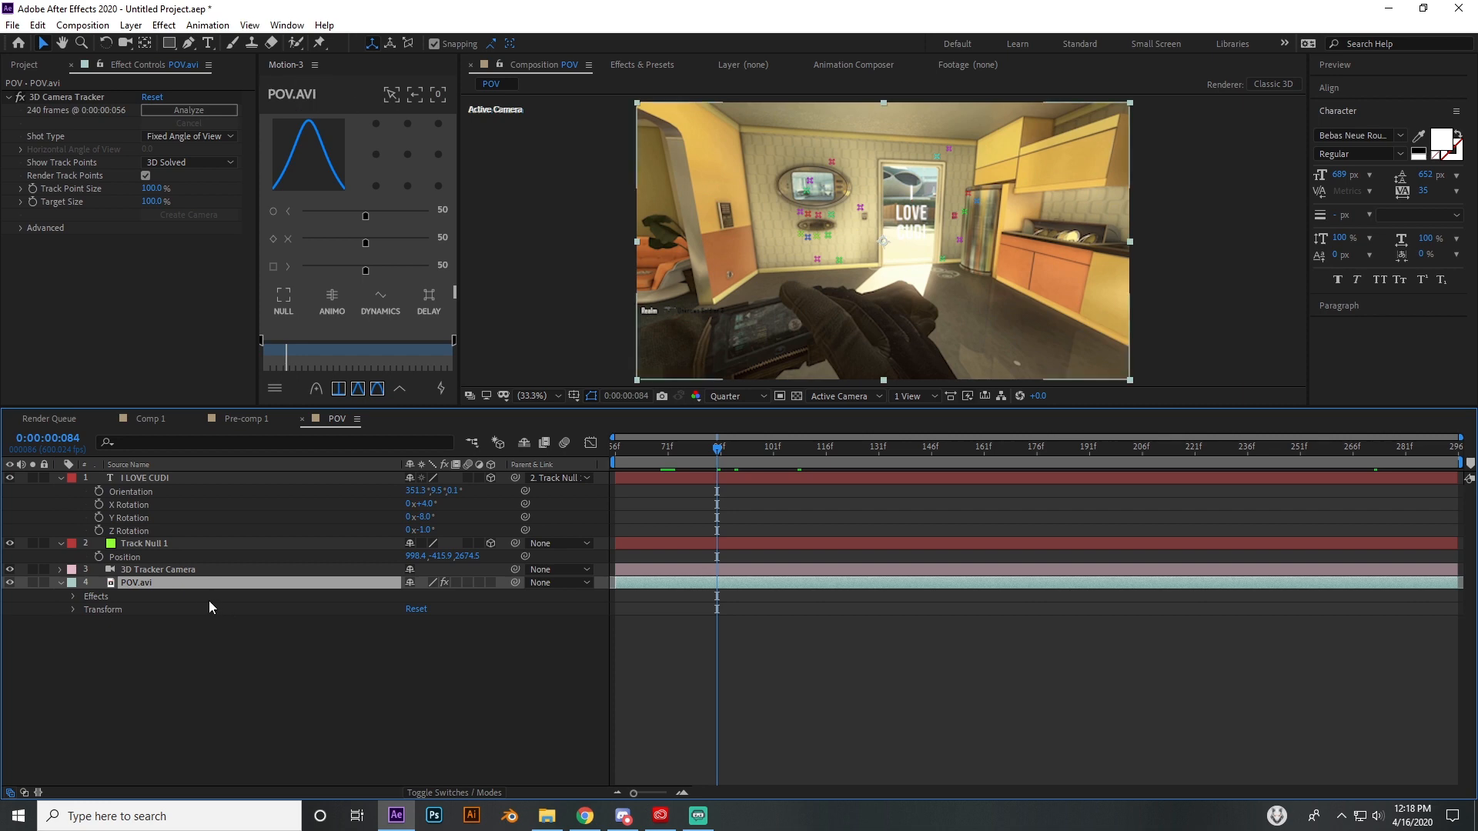
pyautogui.hotkey('ctrl', 'd')
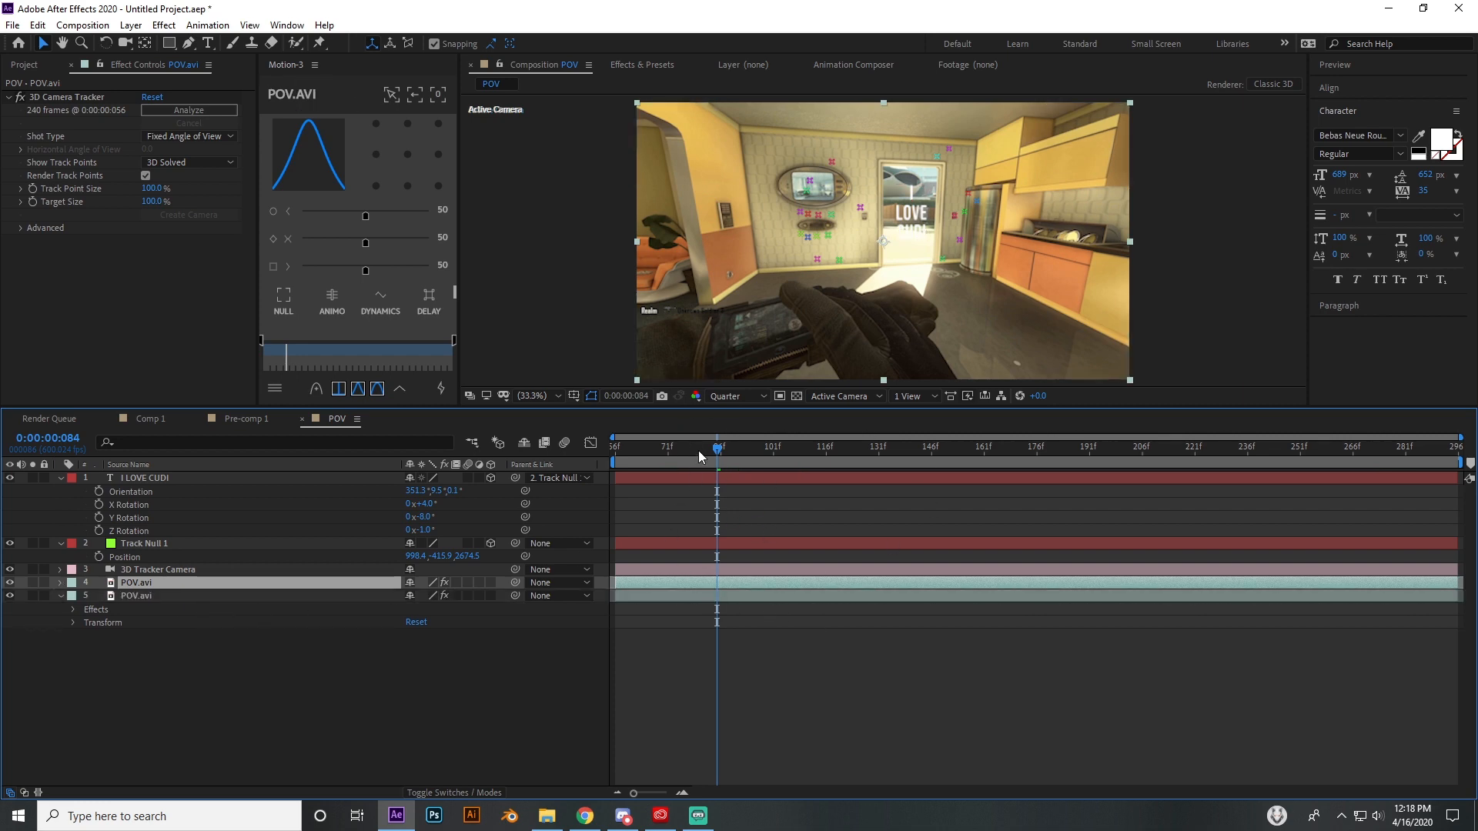
pyautogui.press('space')
pyautogui.moveTo(695, 462); pyautogui.dragTo(598, 506)
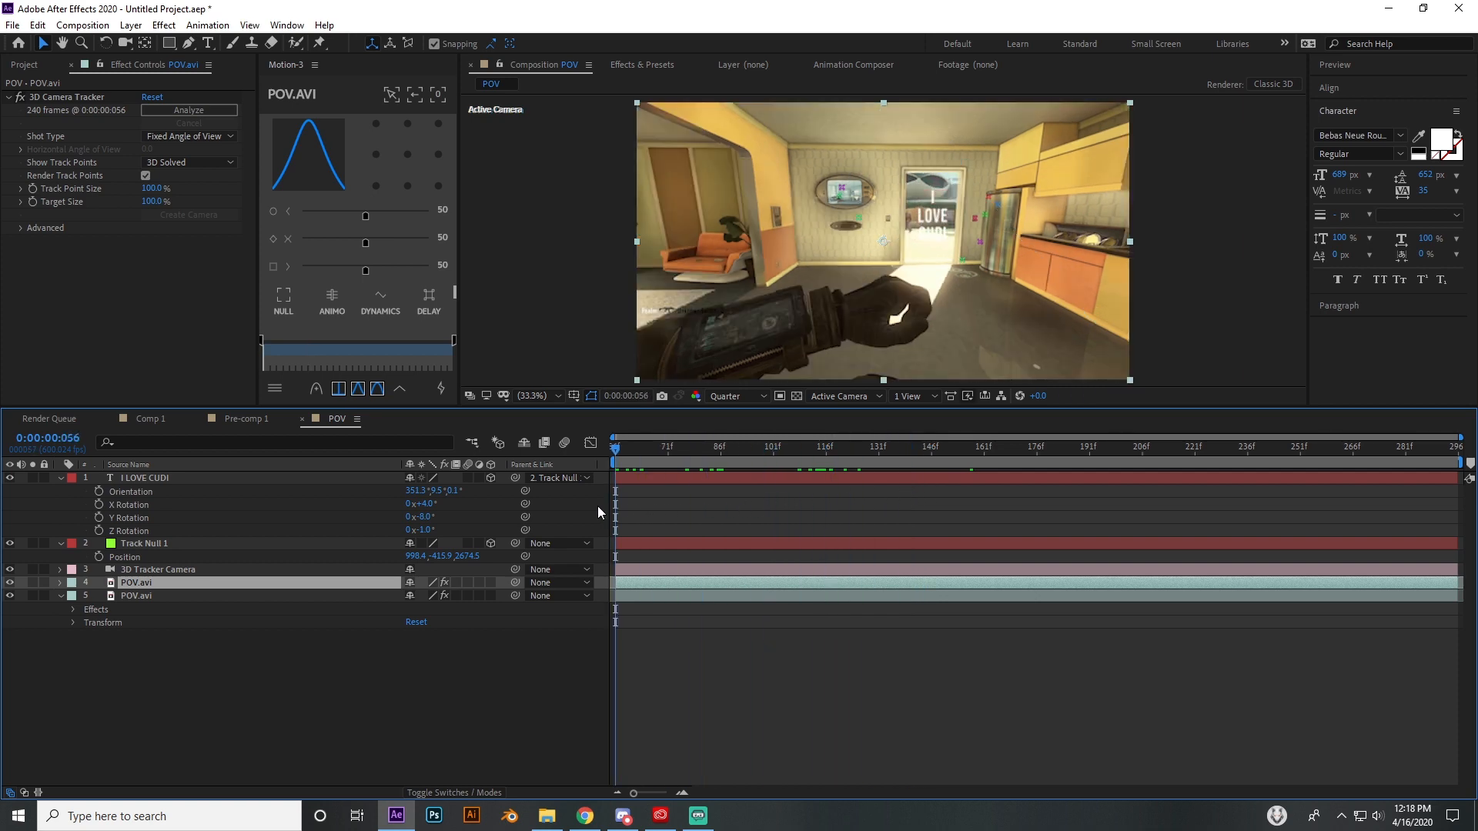
# - Try to copy Mask 1 from the I LOVE CUDI layer onto the upper POV.avi layer and check it with the lower copy hidden
pyautogui.click(214, 480)
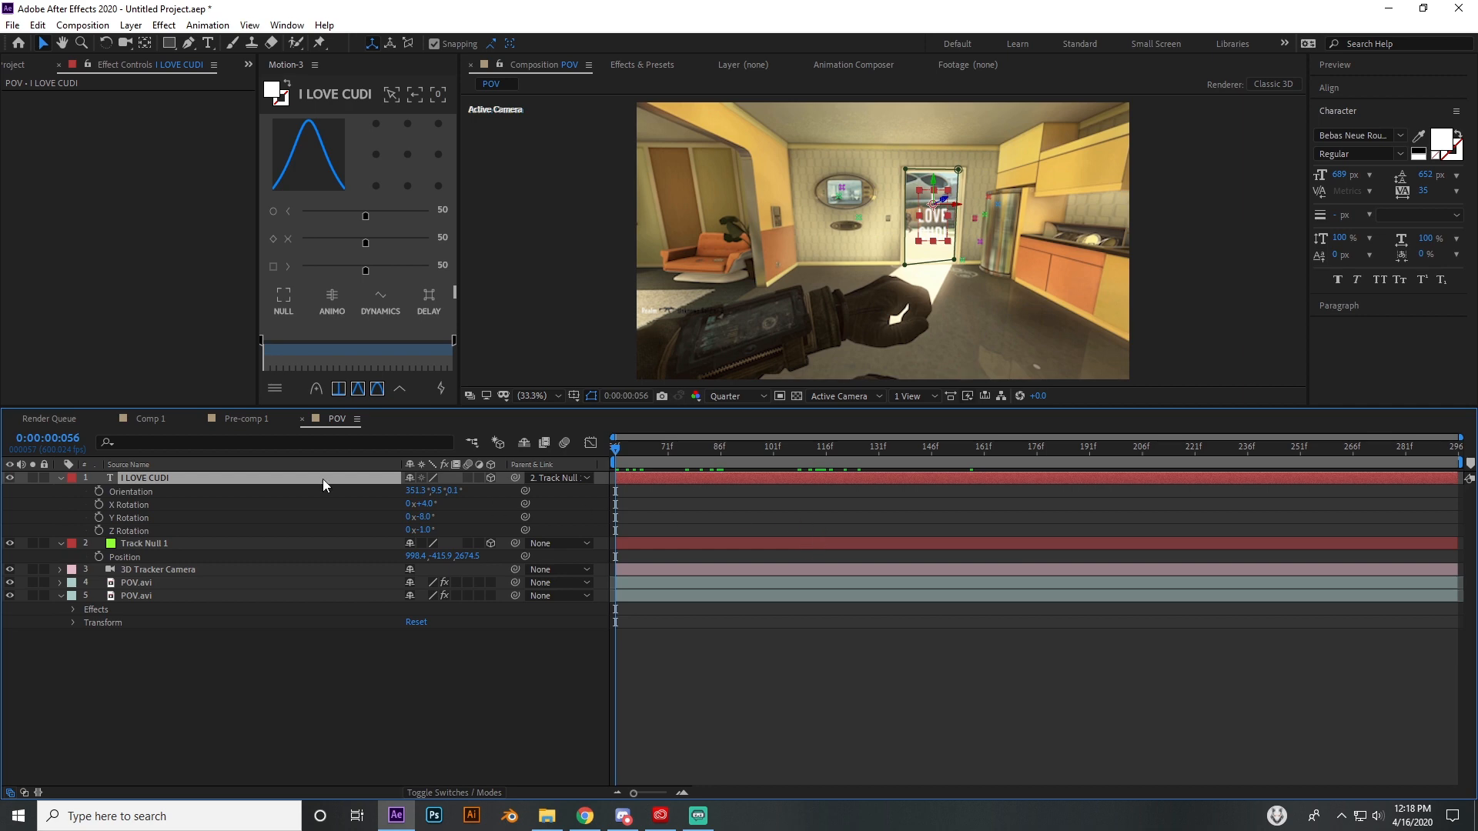
pyautogui.click(215, 582)
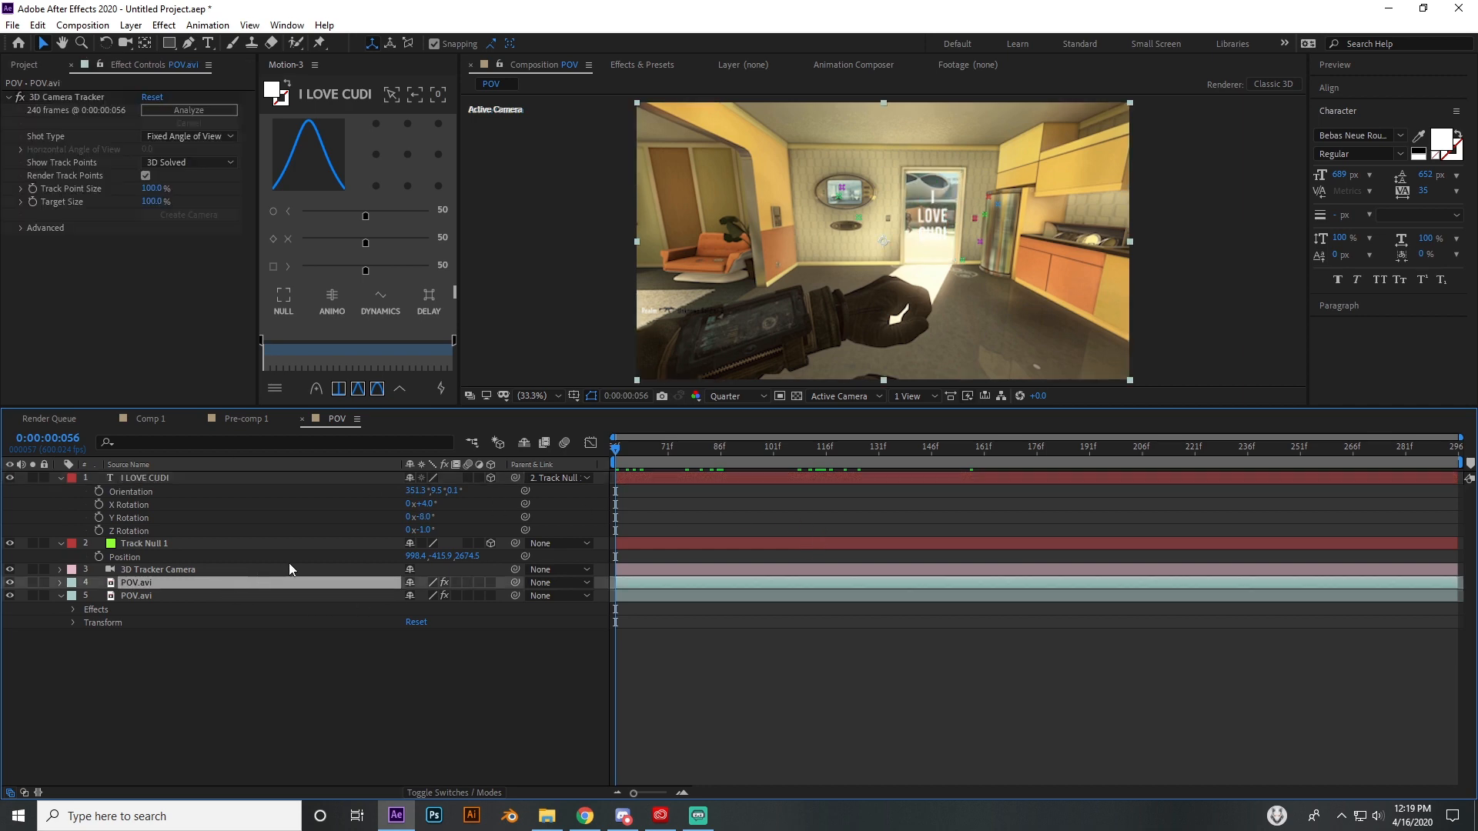
pyautogui.click(197, 477)
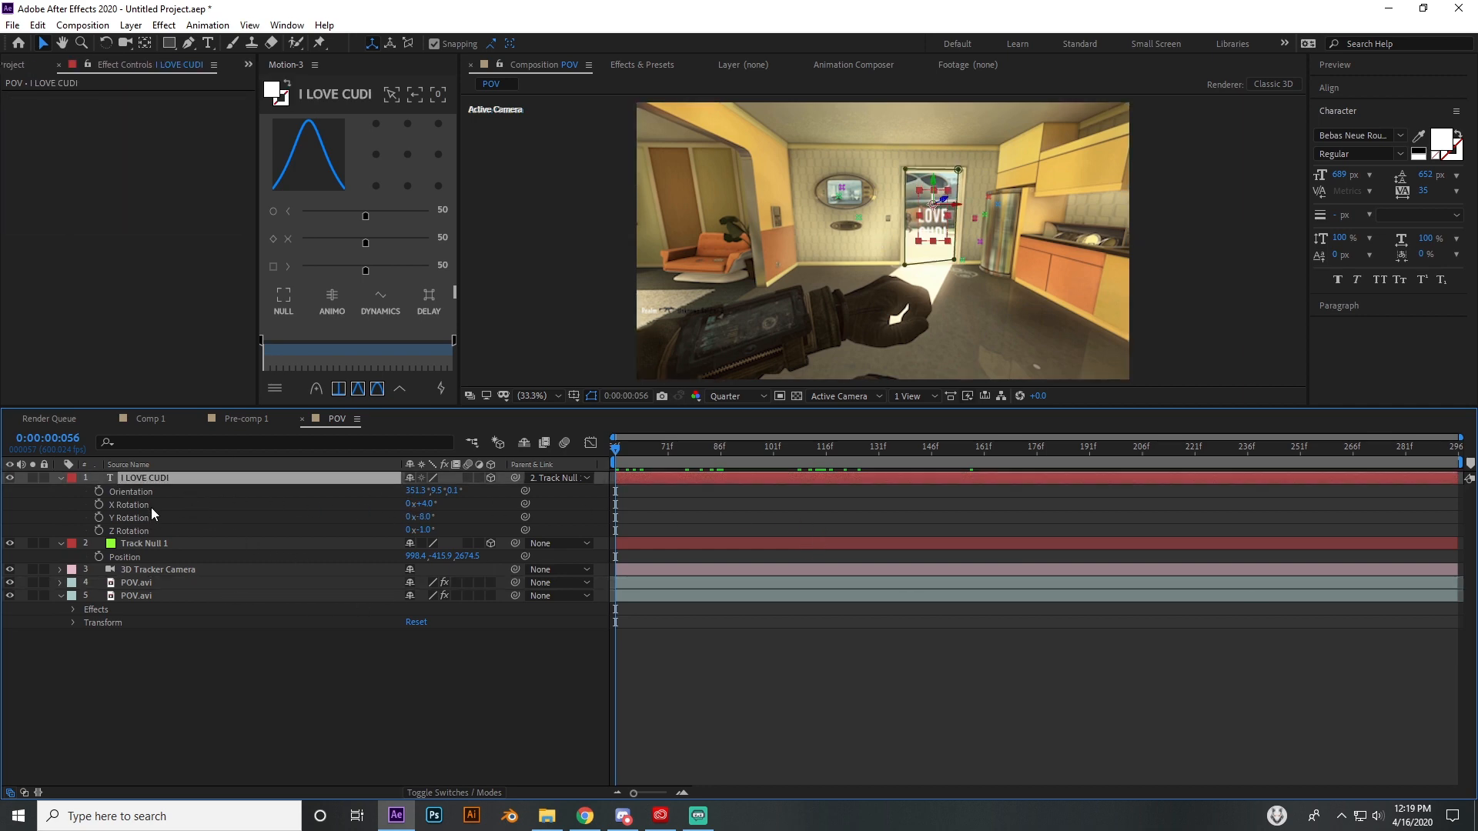
pyautogui.hotkey('ctrl', 'shift', 'n')
pyautogui.click(137, 493)
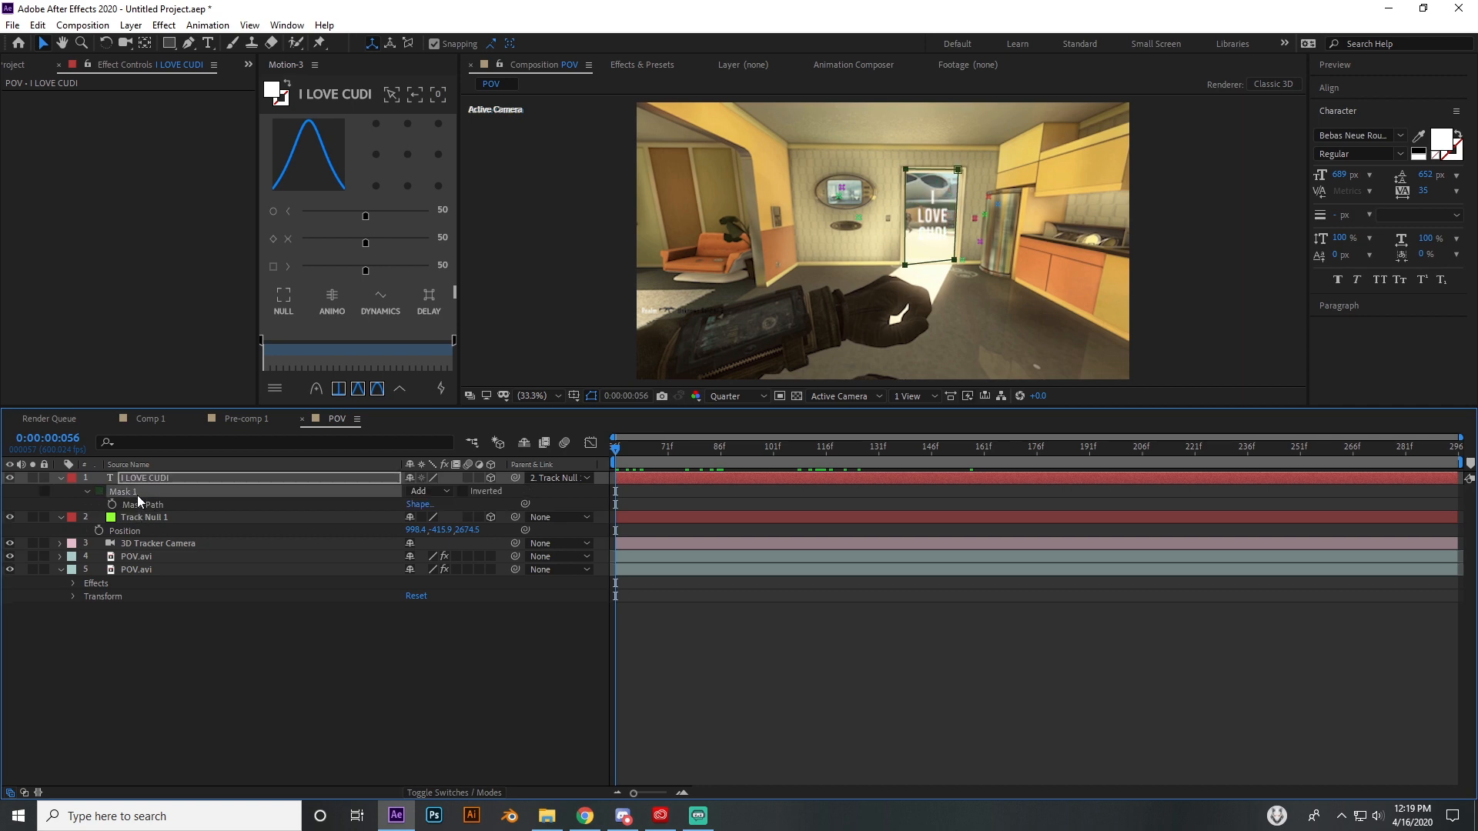
pyautogui.click(169, 555)
pyautogui.press('Return')
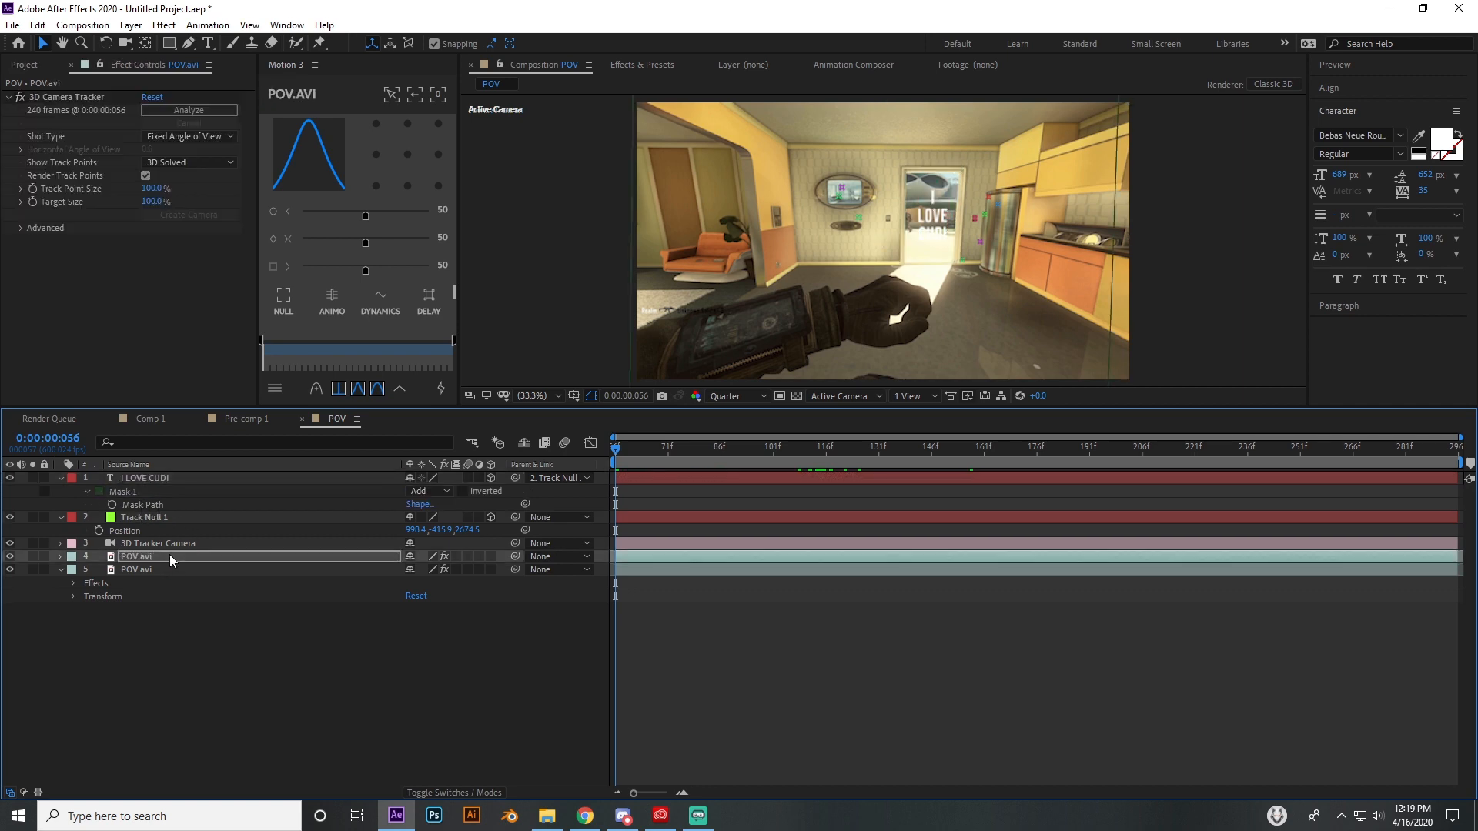
pyautogui.press('m')
pyautogui.press('m')
pyautogui.press('m')
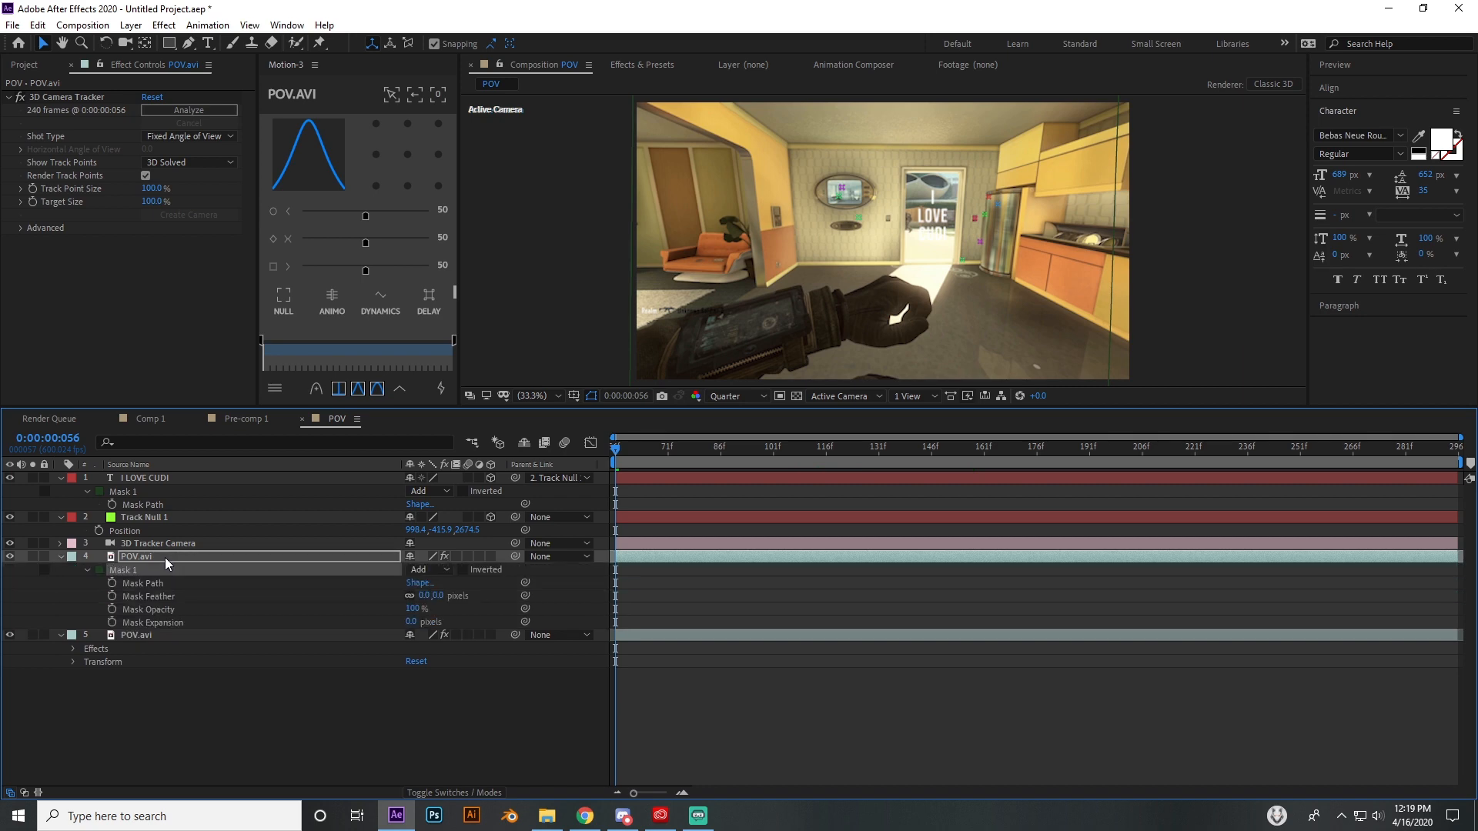
pyautogui.click(10, 570)
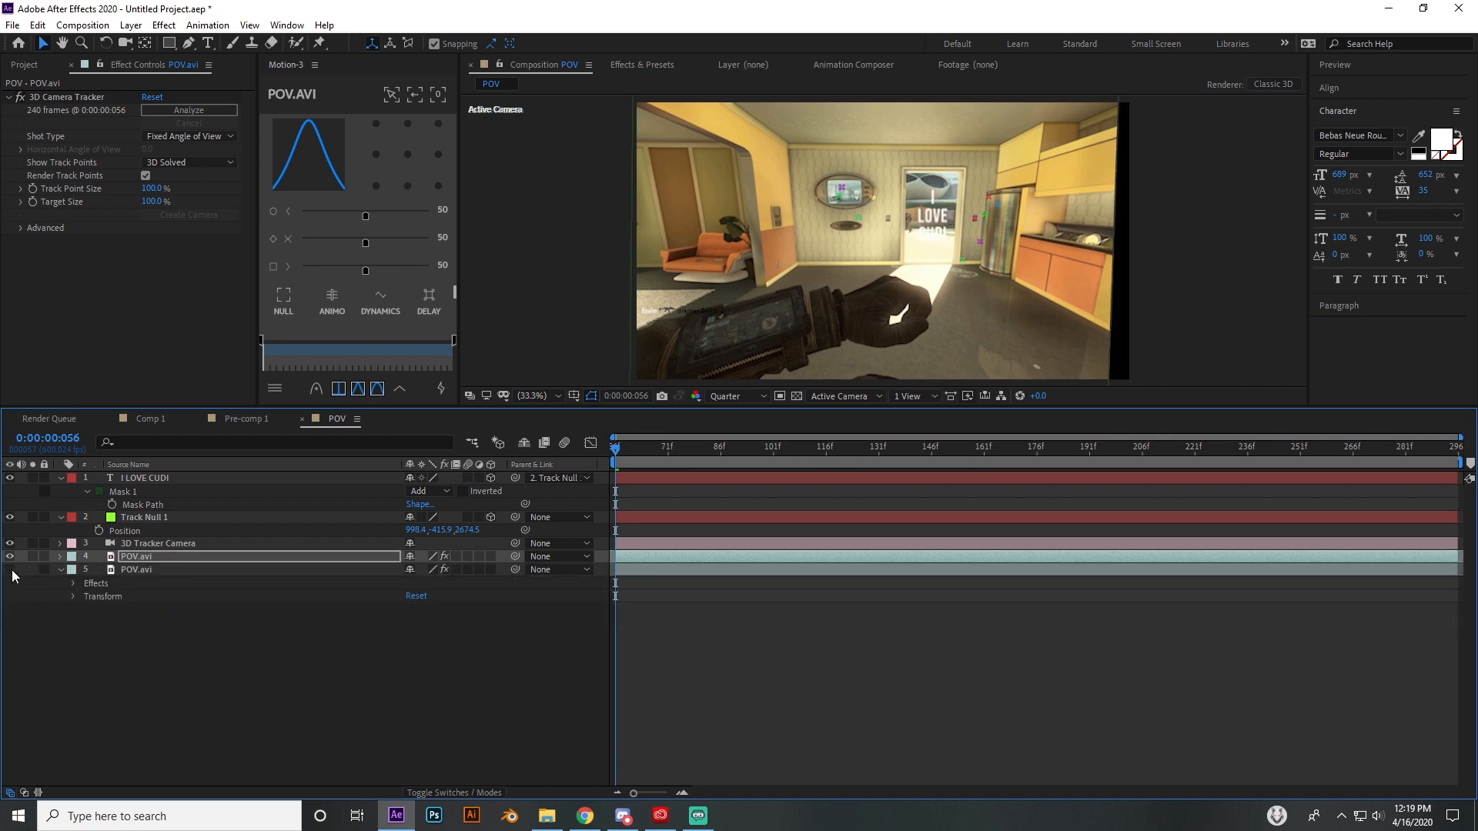
pyautogui.click(10, 570)
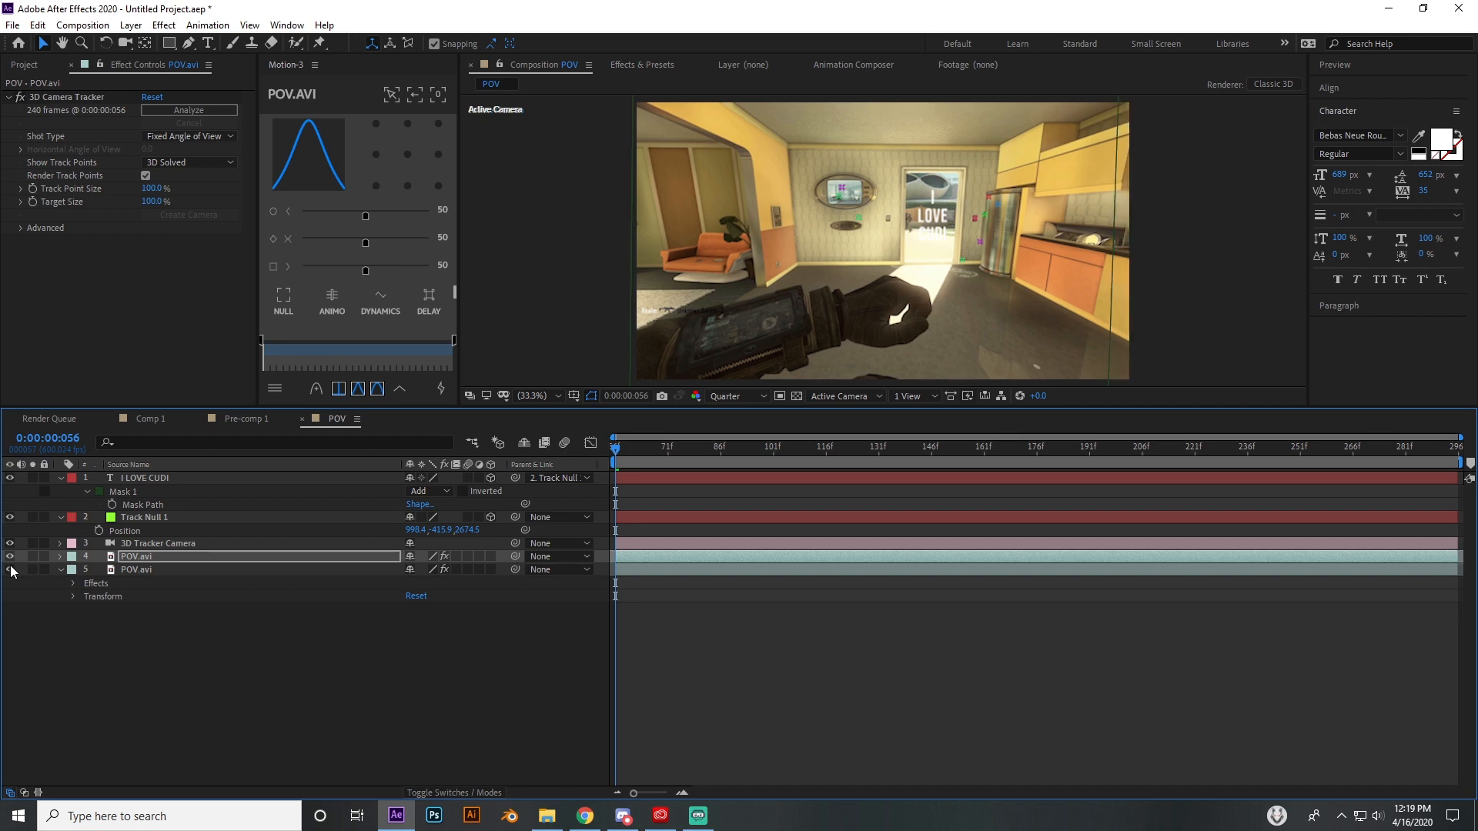
# - Undo the visibility changes and the mask pasted onto the upper POV.avi layer
pyautogui.hotkey('ctrl', 'z')
pyautogui.hotkey('ctrl', 'z')
pyautogui.hotkey('ctrl', 'z')
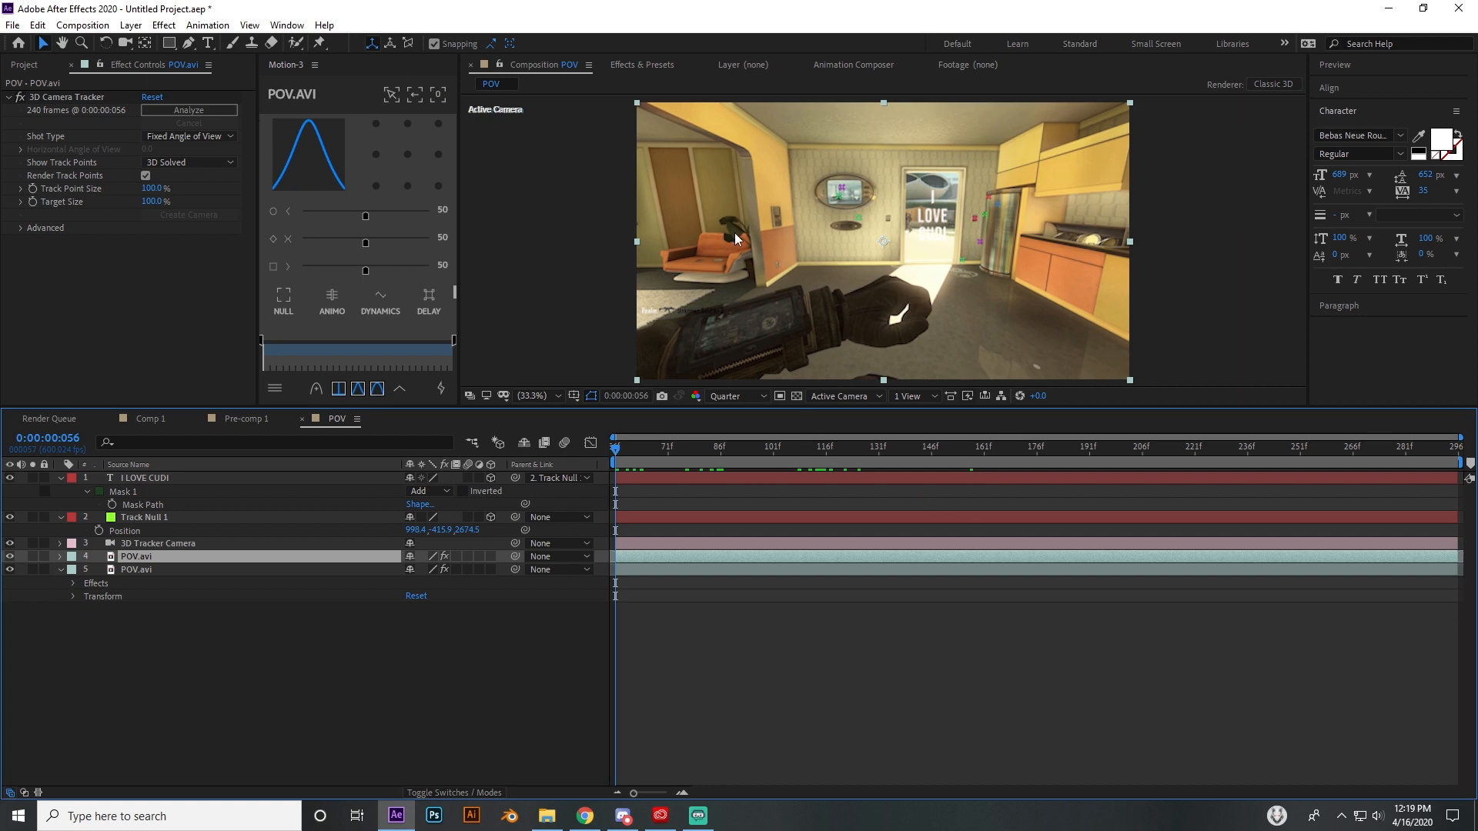
# - Draw a closed four-point Pen mask around the doorway opening on the upper POV.avi layer
pyautogui.click(188, 44)
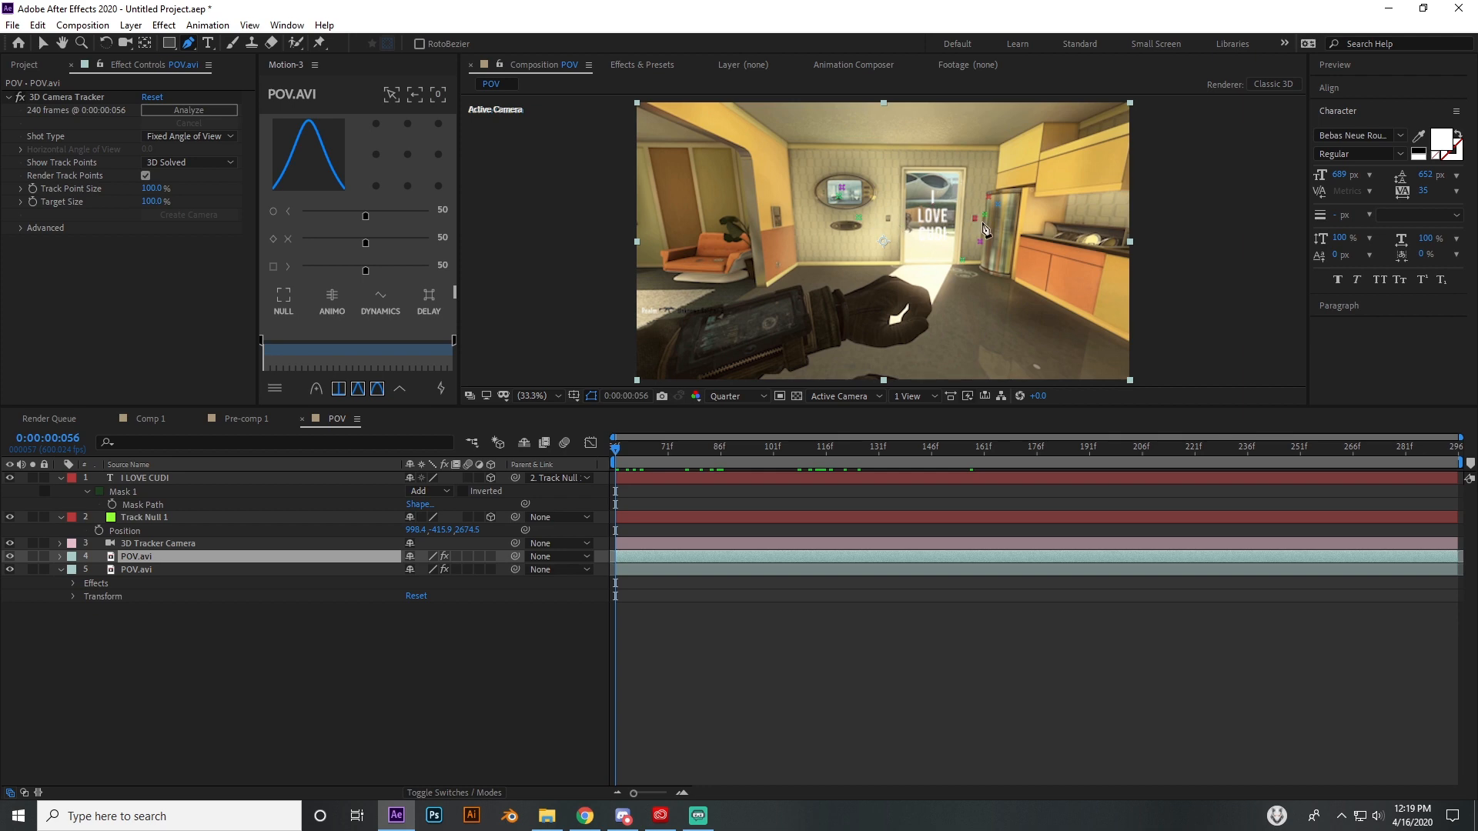
pyautogui.click(906, 172)
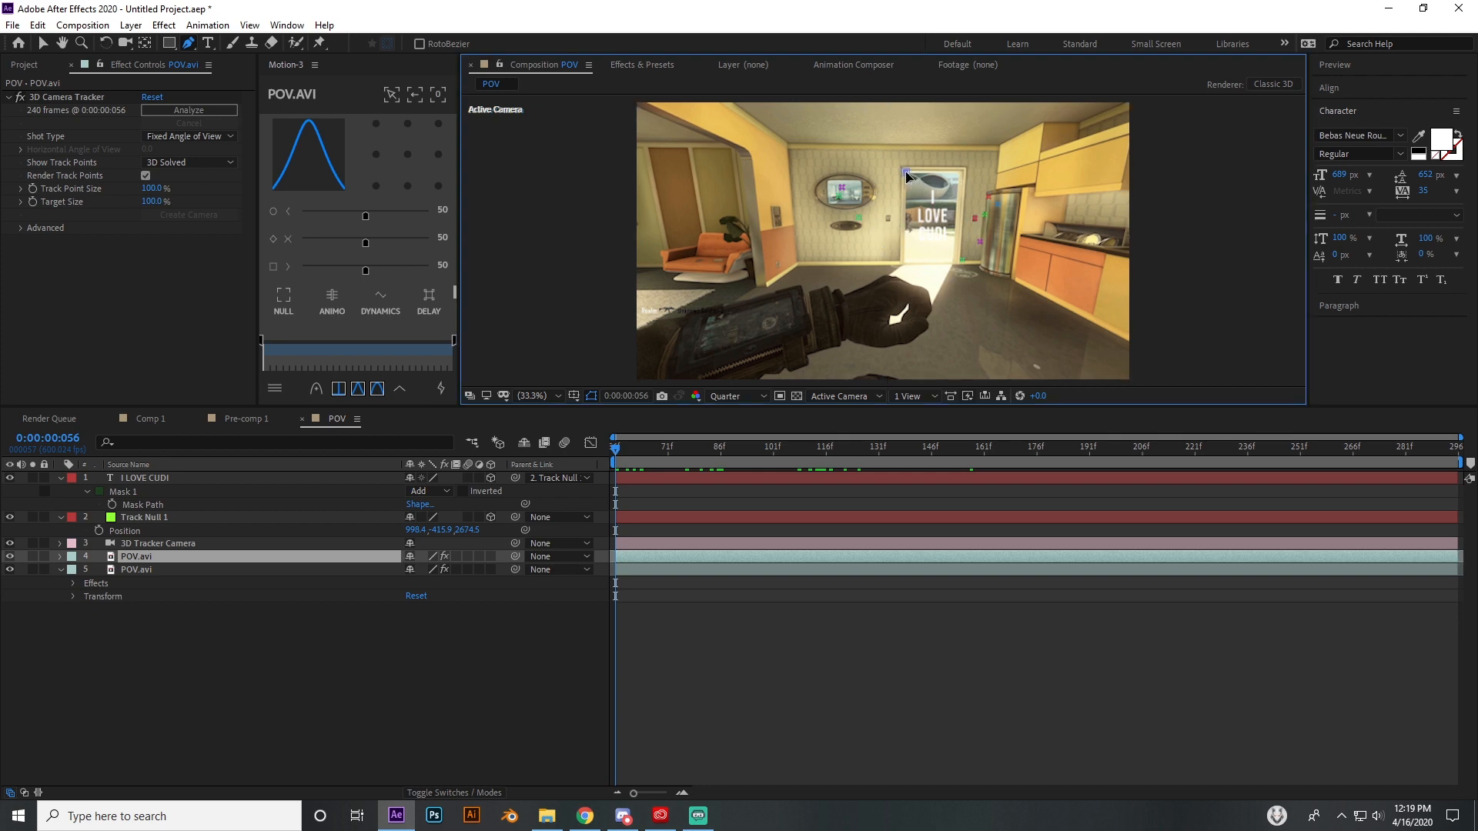
pyautogui.click(903, 262)
pyautogui.click(953, 259)
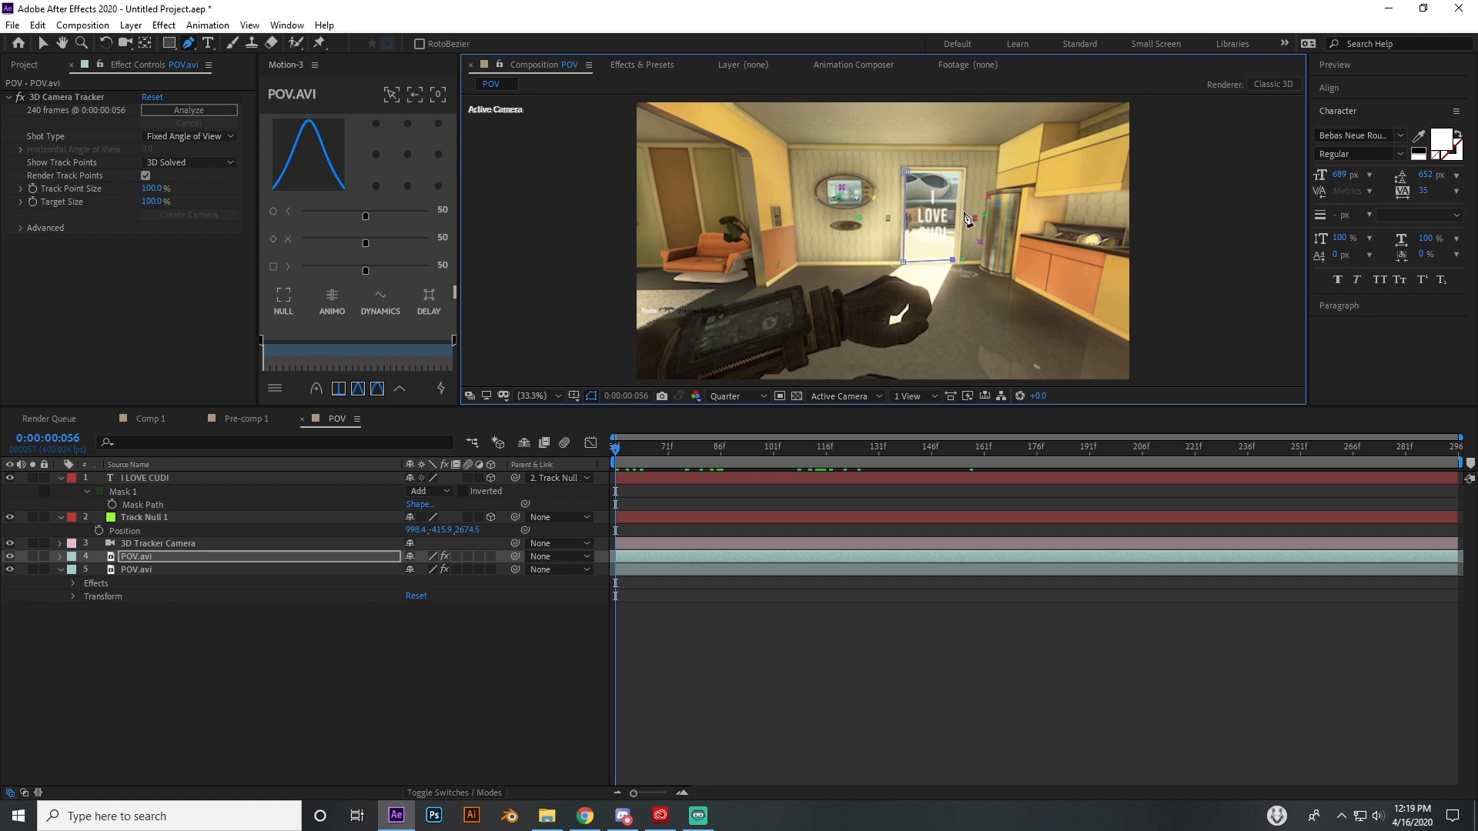
pyautogui.click(958, 171)
pyautogui.click(906, 172)
# - Reveal the upper POV.avi layer's mask properties and start Mask Path keyframing at 0:00:00:056
pyautogui.press('m')
pyautogui.press('m')
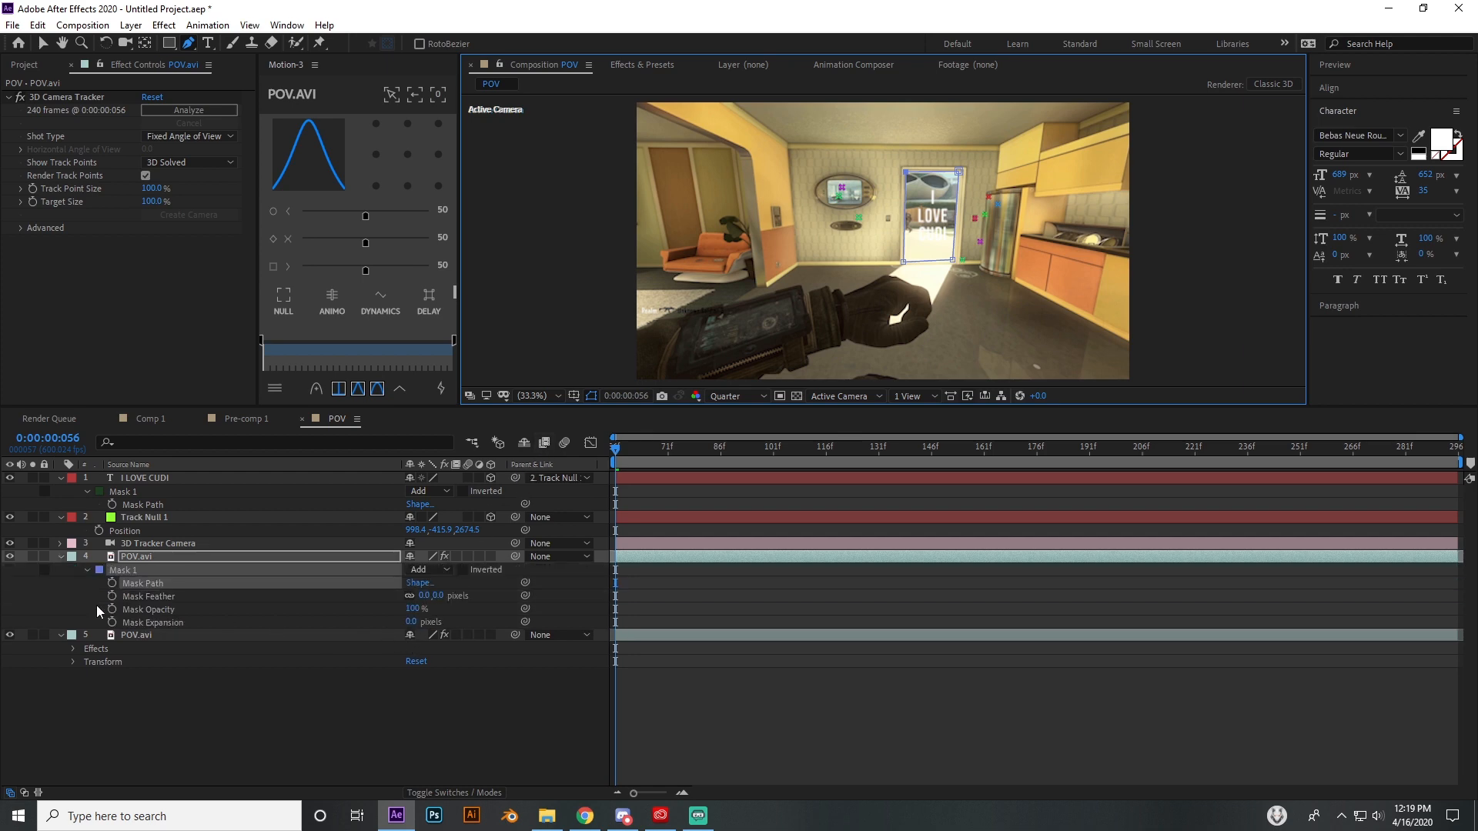
pyautogui.click(10, 634)
pyautogui.click(10, 634)
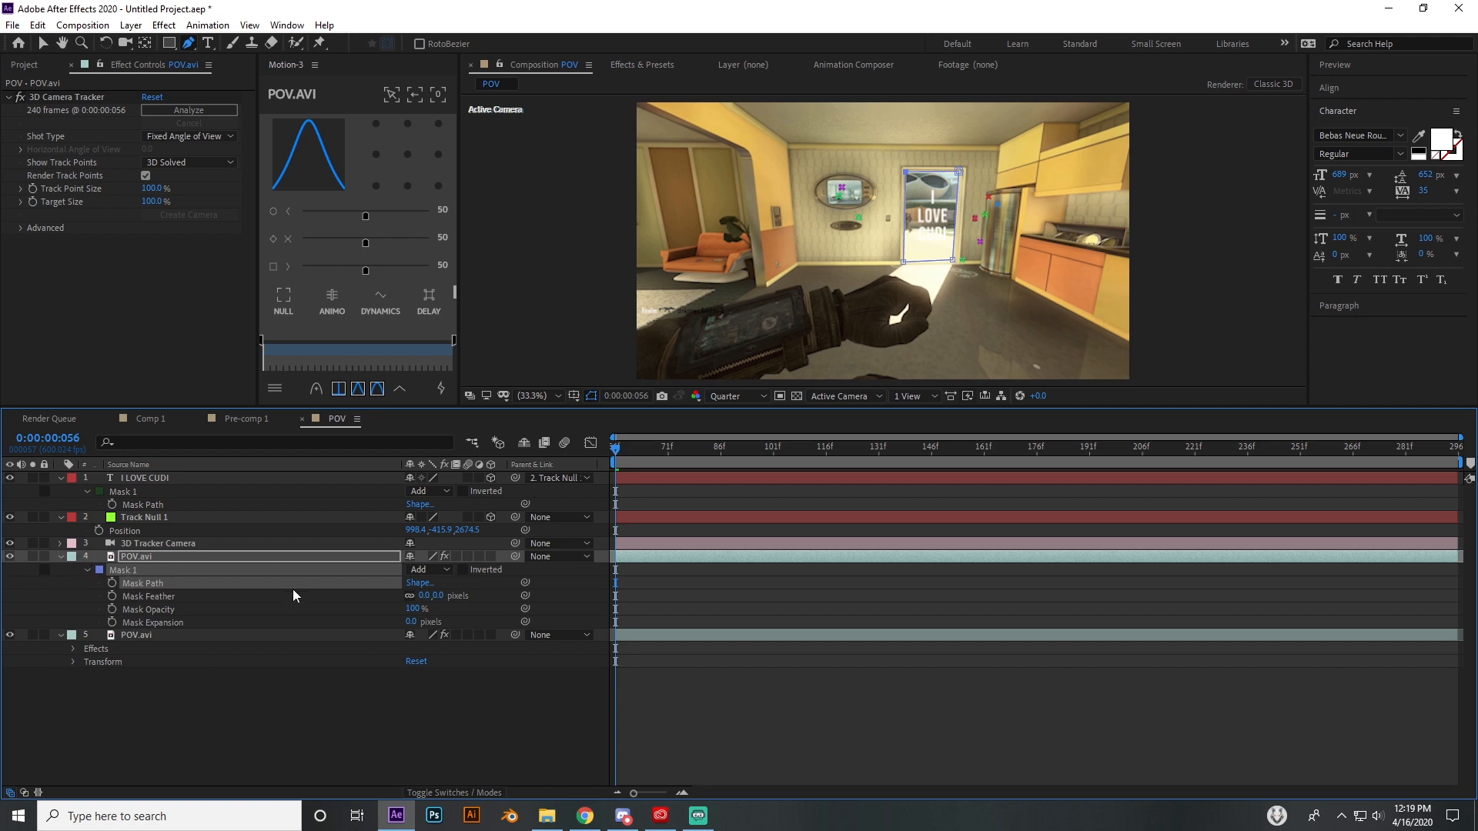
pyautogui.click(111, 583)
# - Advance one frame and align the POV.avi mask's upper-left and lower-right corners with the doorway opening
pyautogui.scroll(3, 1026, 188)
pyautogui.scroll(-1, 1058, 199)
pyautogui.moveTo(1092, 190); pyautogui.dragTo(917, 266)
pyautogui.press('g')
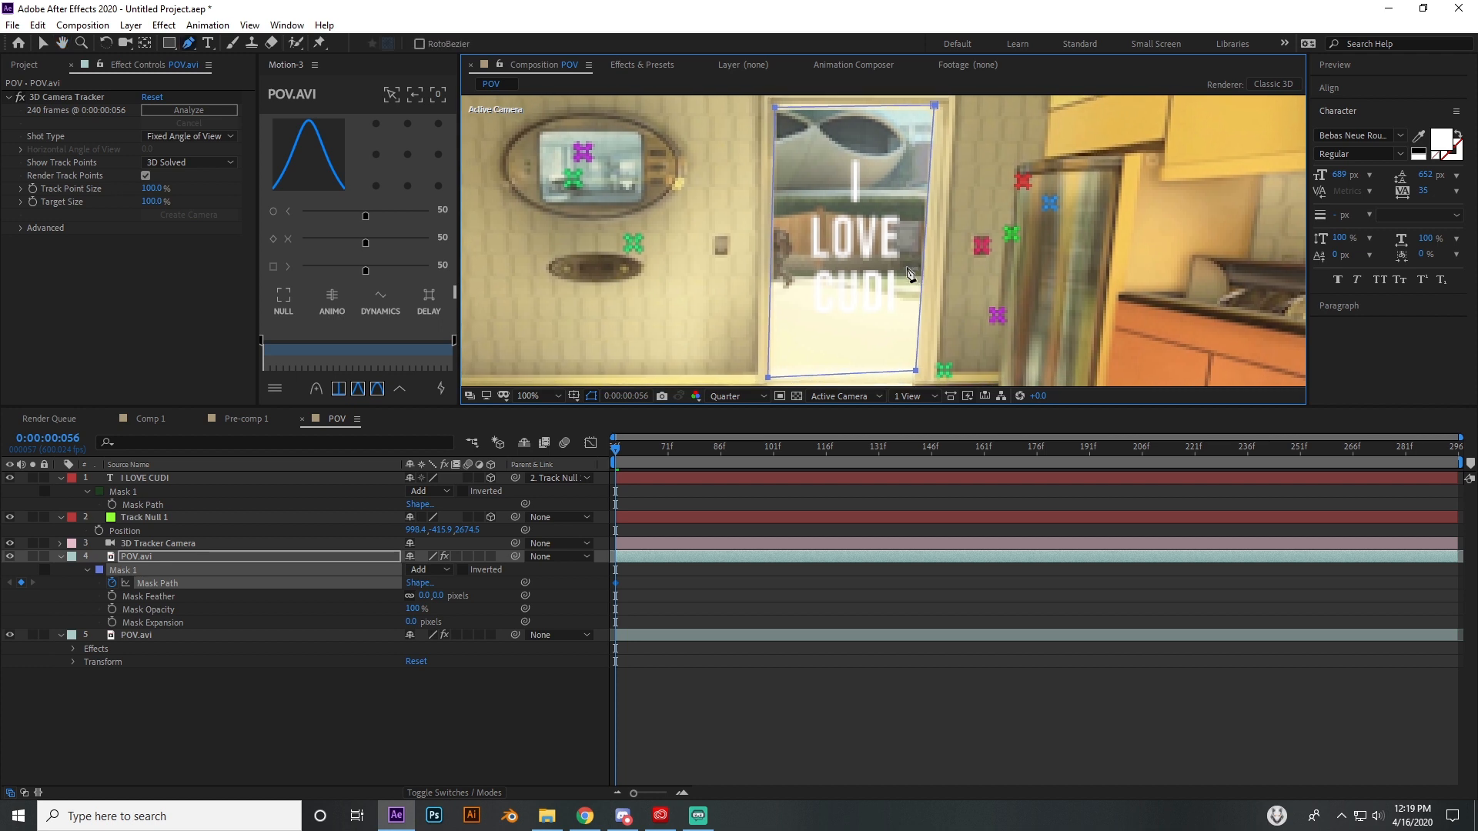
pyautogui.click(1343, 71)
pyautogui.click(1405, 85)
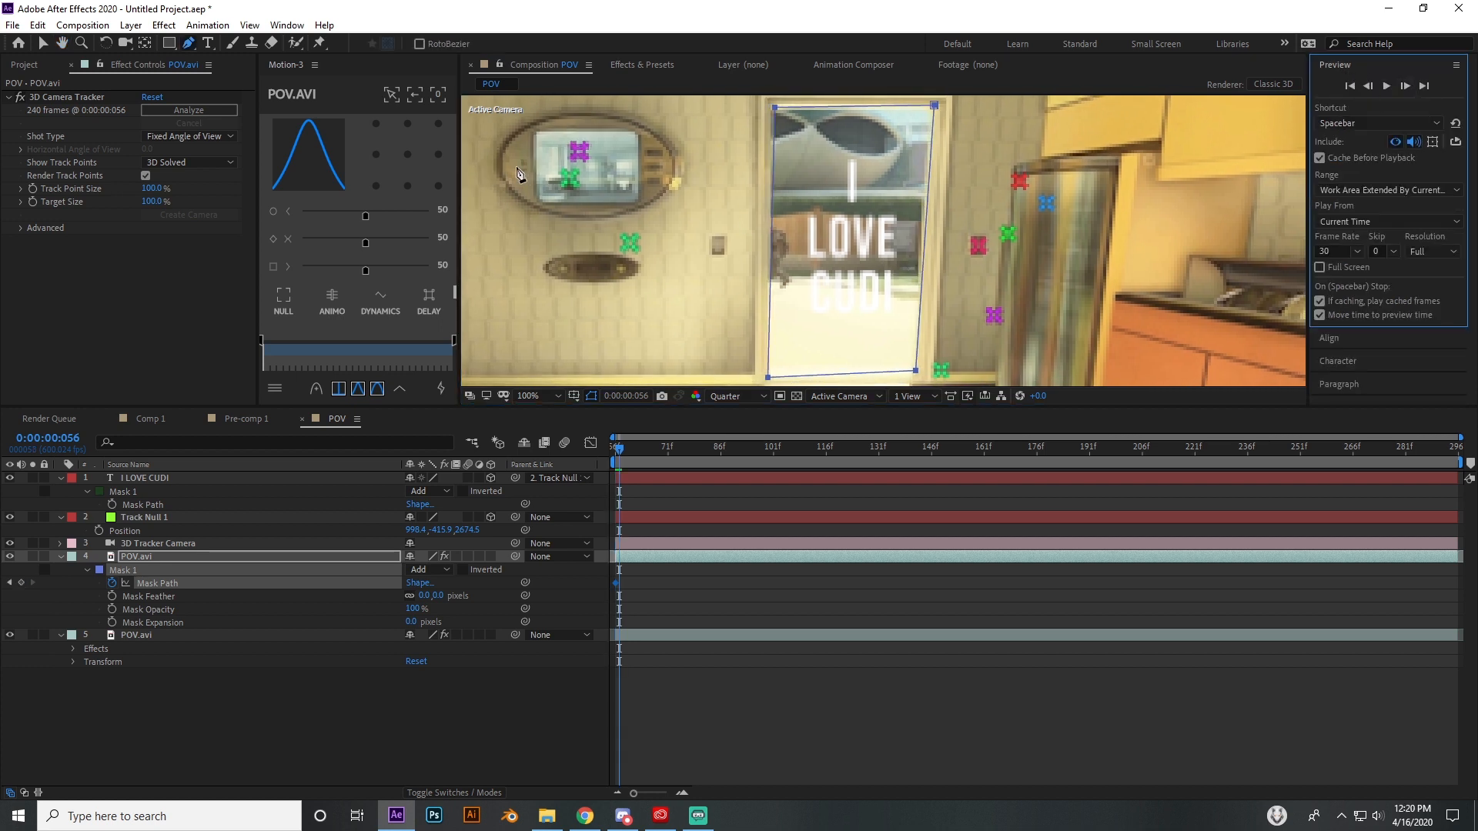
pyautogui.click(43, 43)
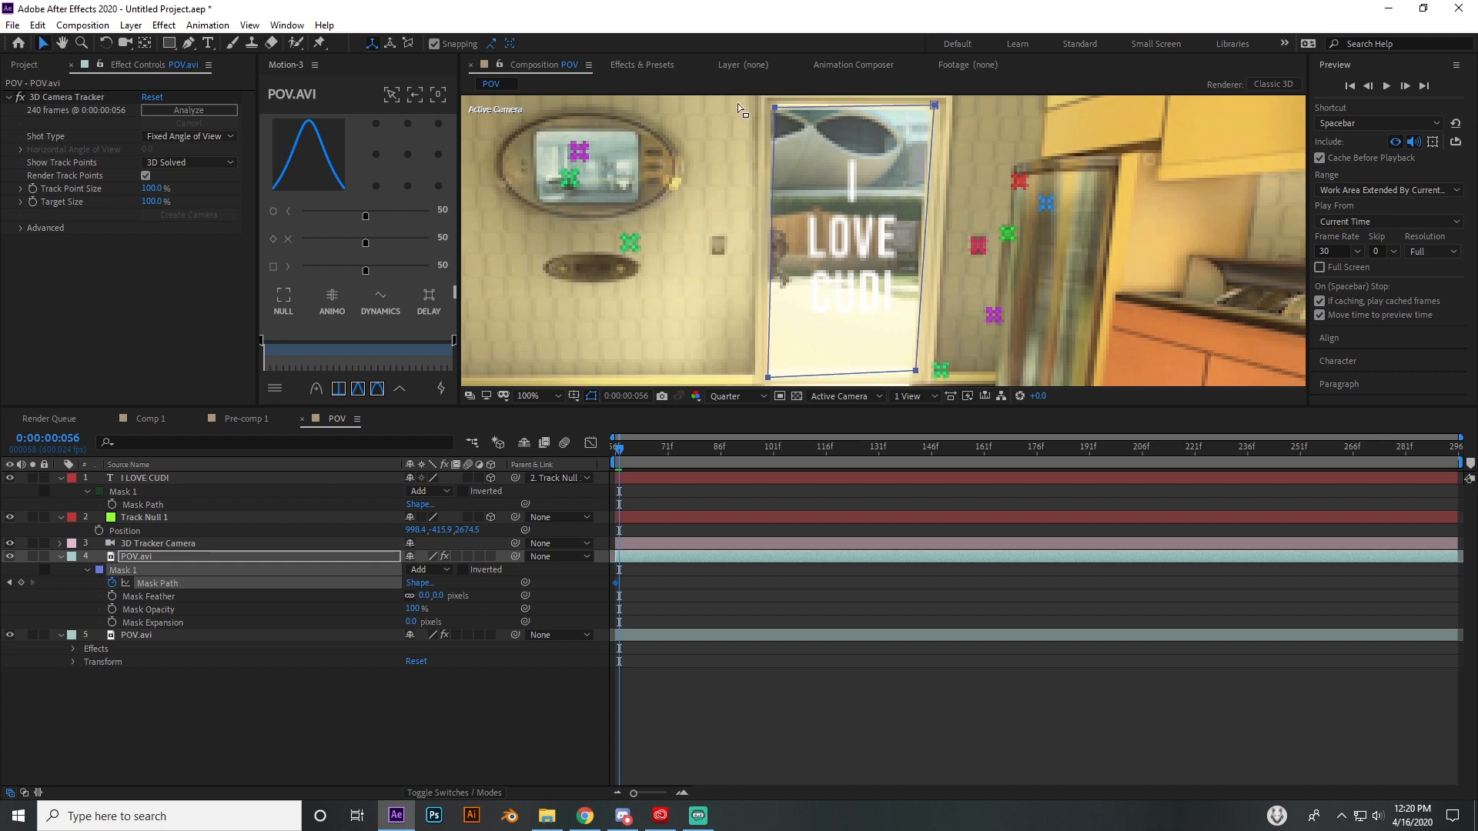
pyautogui.moveTo(771, 101); pyautogui.dragTo(770, 114)
pyautogui.click(801, 124)
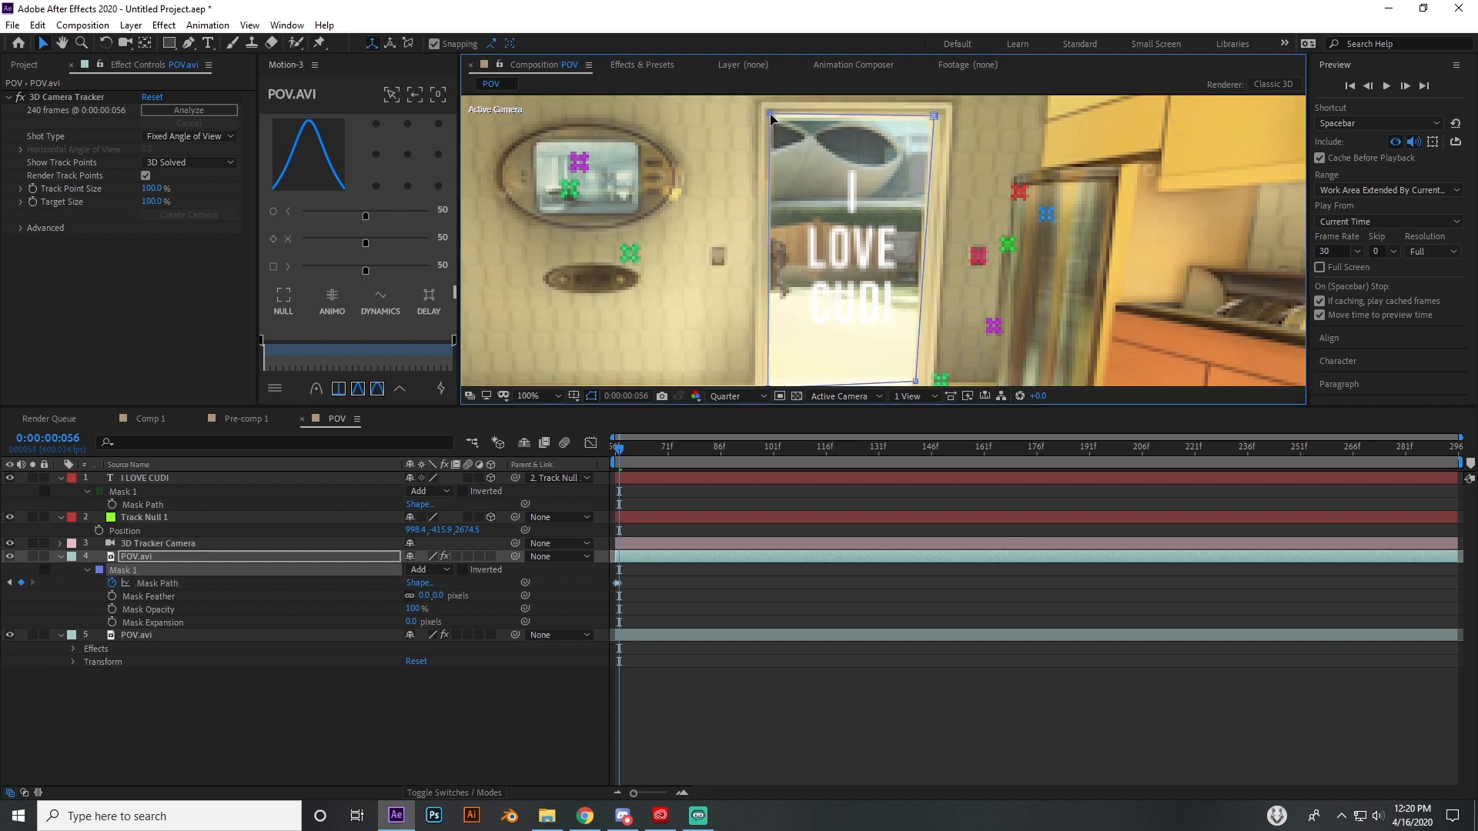
pyautogui.press(',')
pyautogui.press(',')
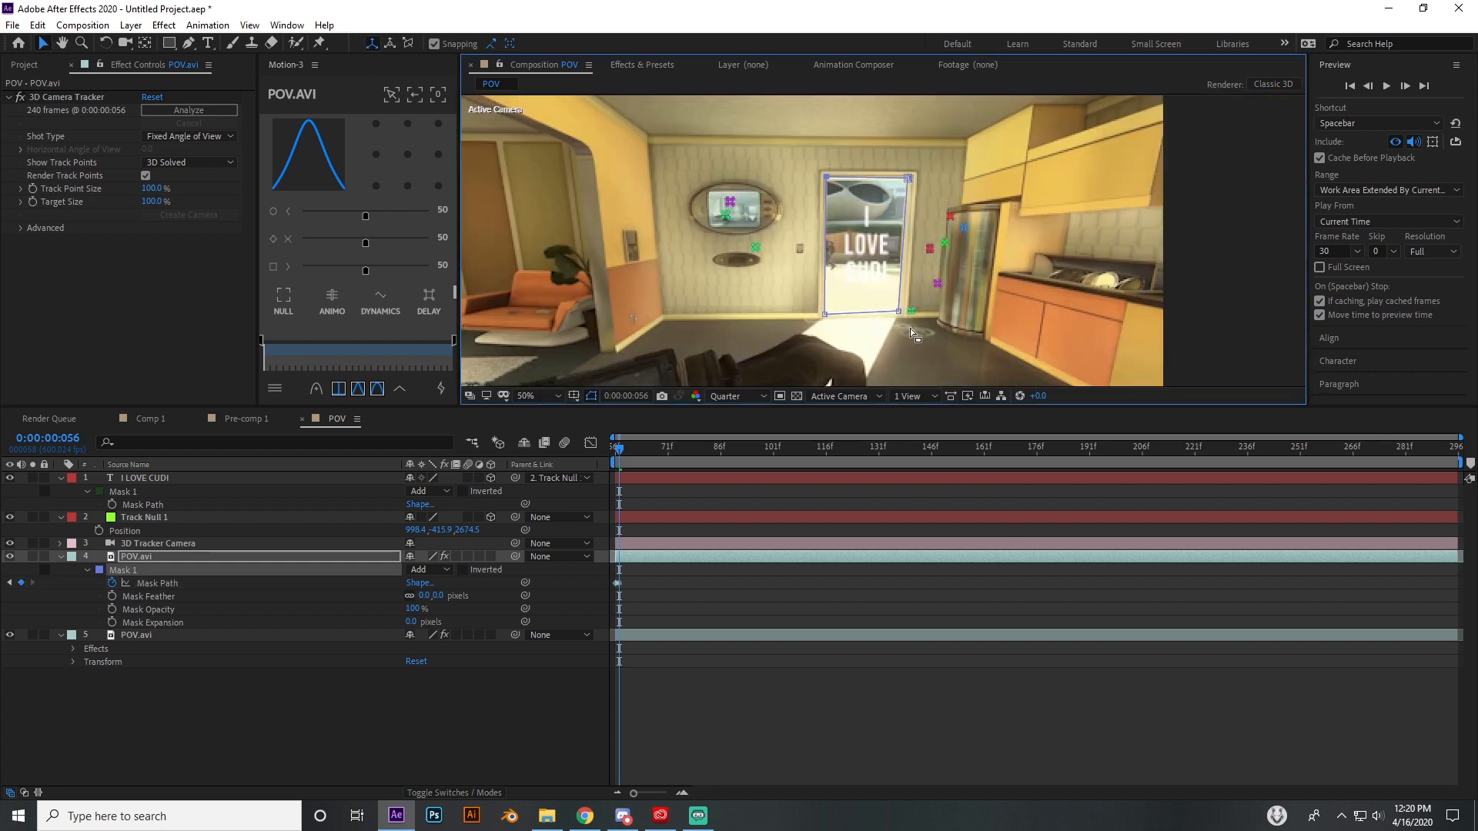
pyautogui.moveTo(900, 311); pyautogui.dragTo(900, 316)
# - Advance to 0:00:00:057 and align all four POV.avi mask corners with the doorway opening
pyautogui.click(1405, 86)
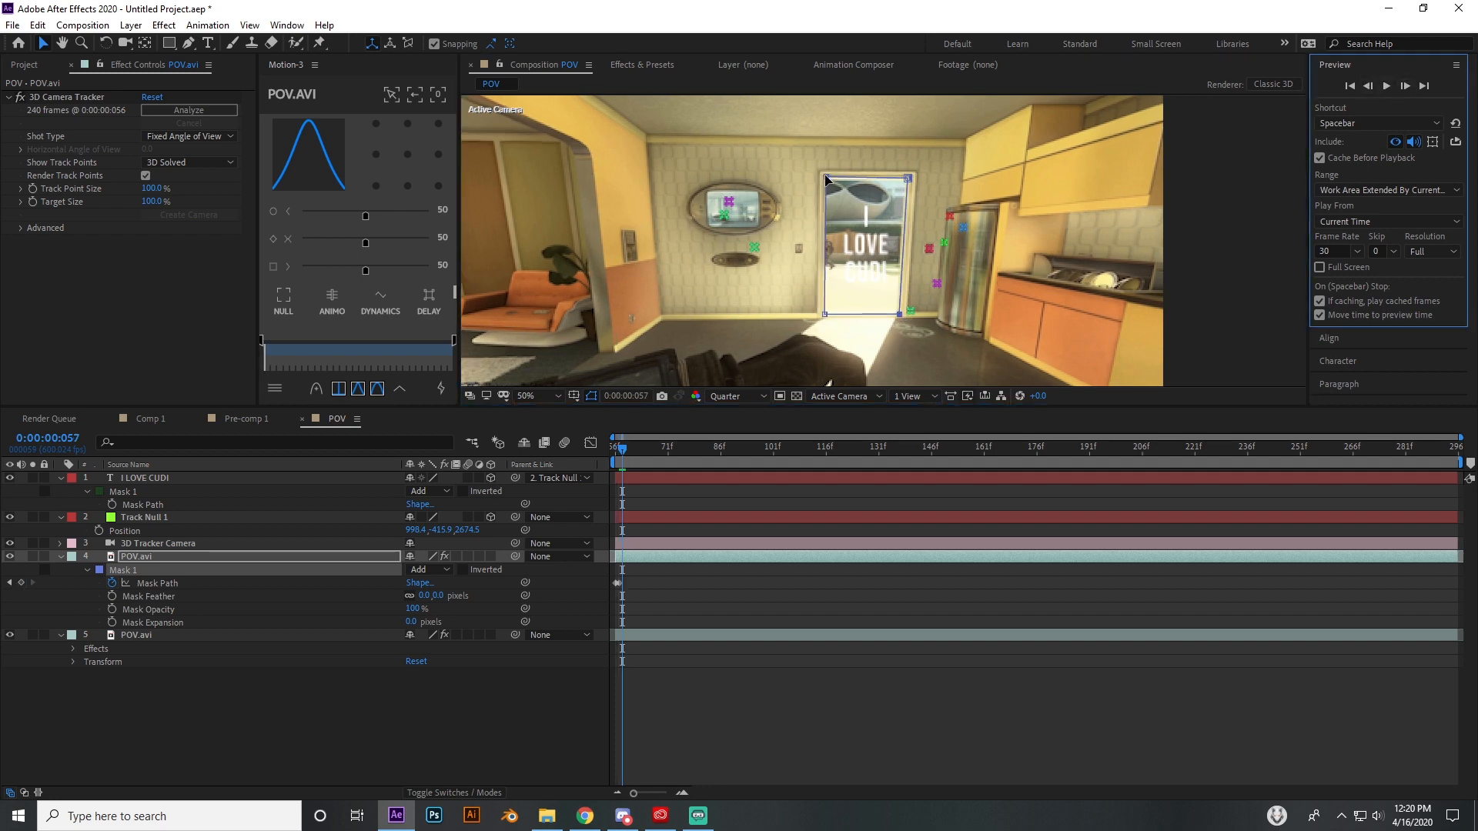
pyautogui.moveTo(826, 180); pyautogui.dragTo(826, 180)
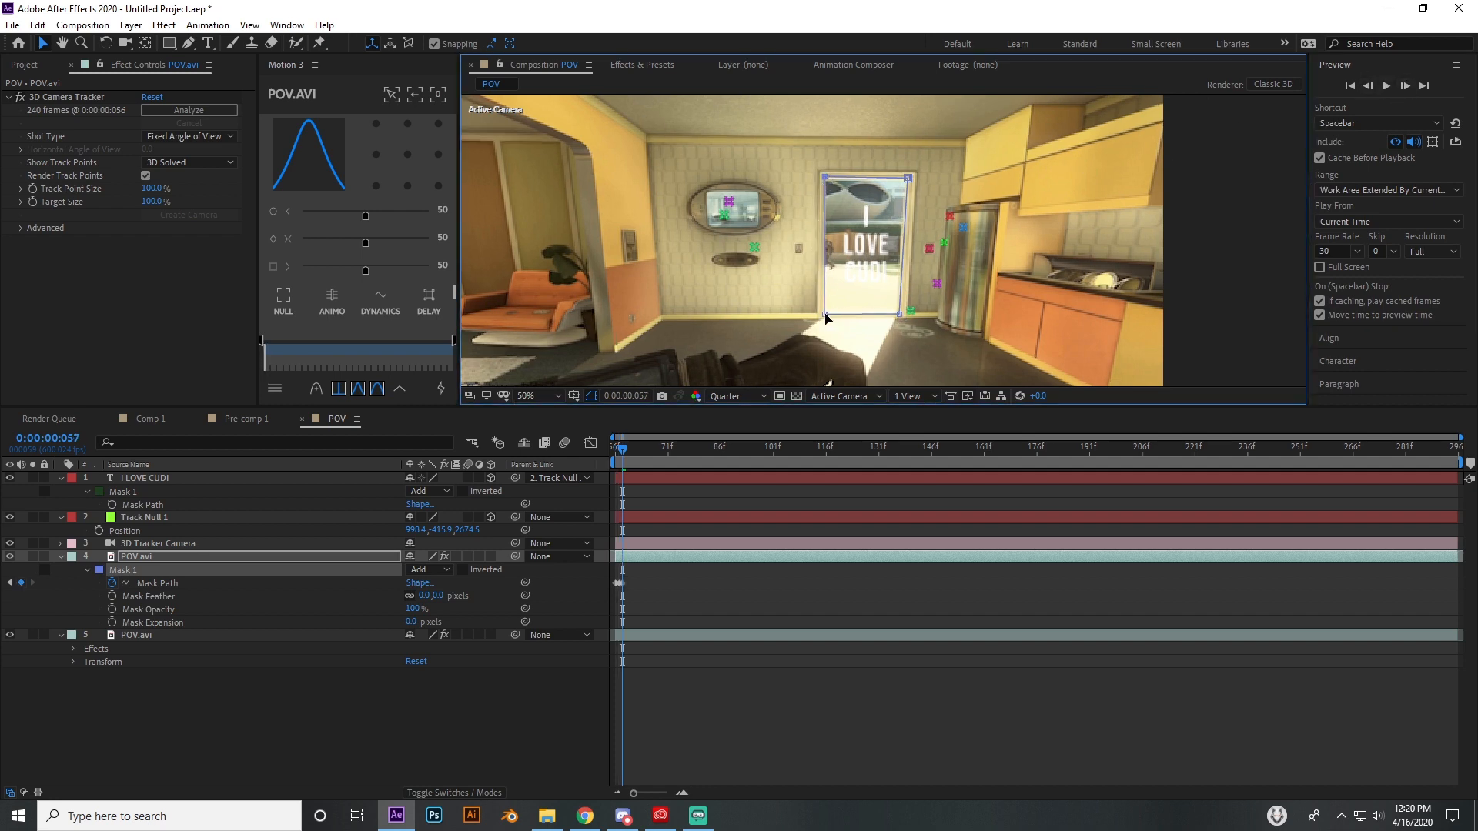
pyautogui.moveTo(826, 316); pyautogui.dragTo(824, 315)
pyautogui.moveTo(907, 179); pyautogui.dragTo(911, 176)
pyautogui.moveTo(900, 315); pyautogui.dragTo(902, 314)
# - Move forward to 0:00:00:060 and reposition the POV.avi mask's four corners to match the doorway opening
pyautogui.click(1405, 86)
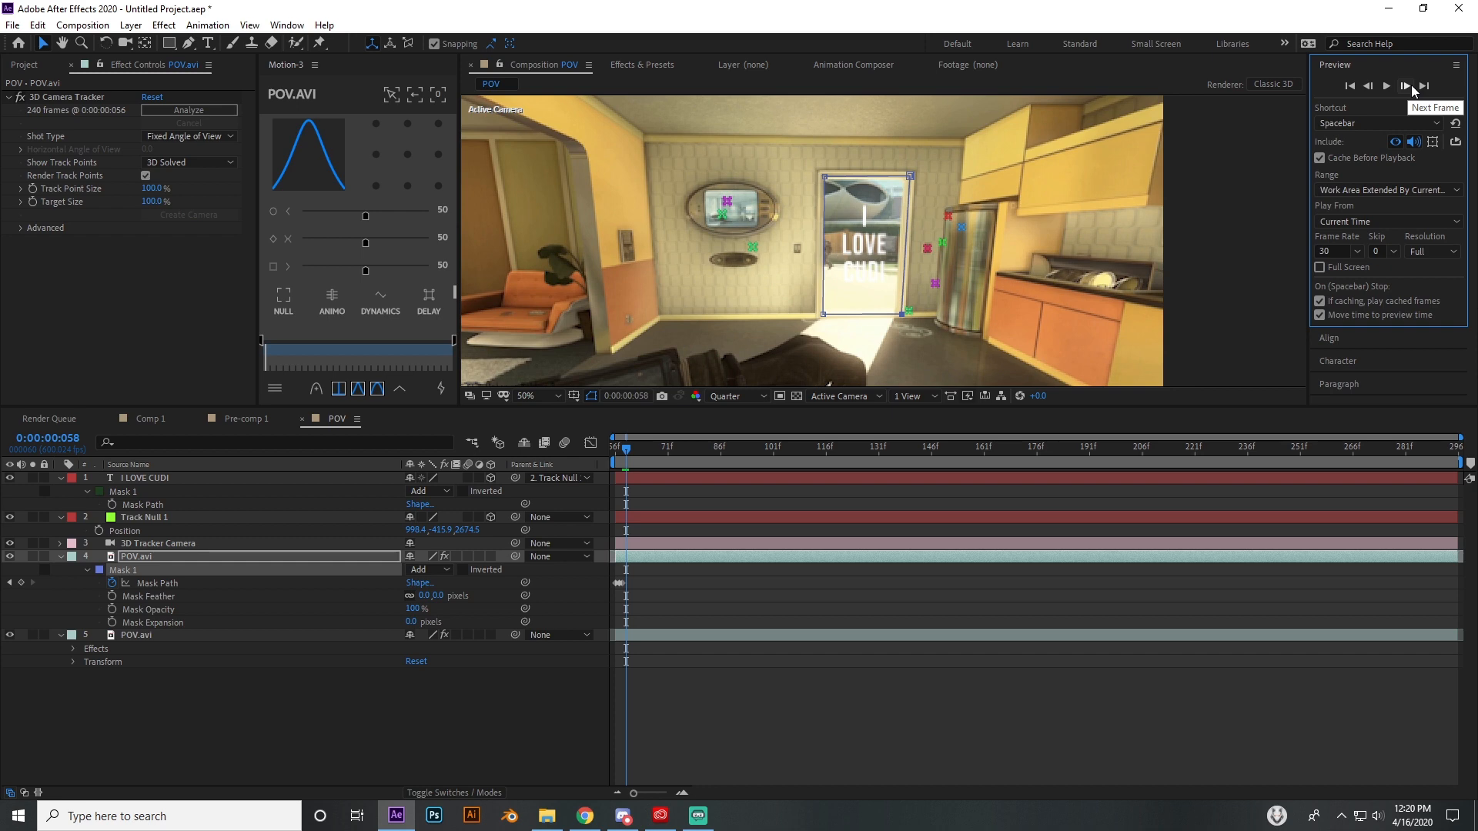
pyautogui.click(1411, 85)
pyautogui.click(1411, 84)
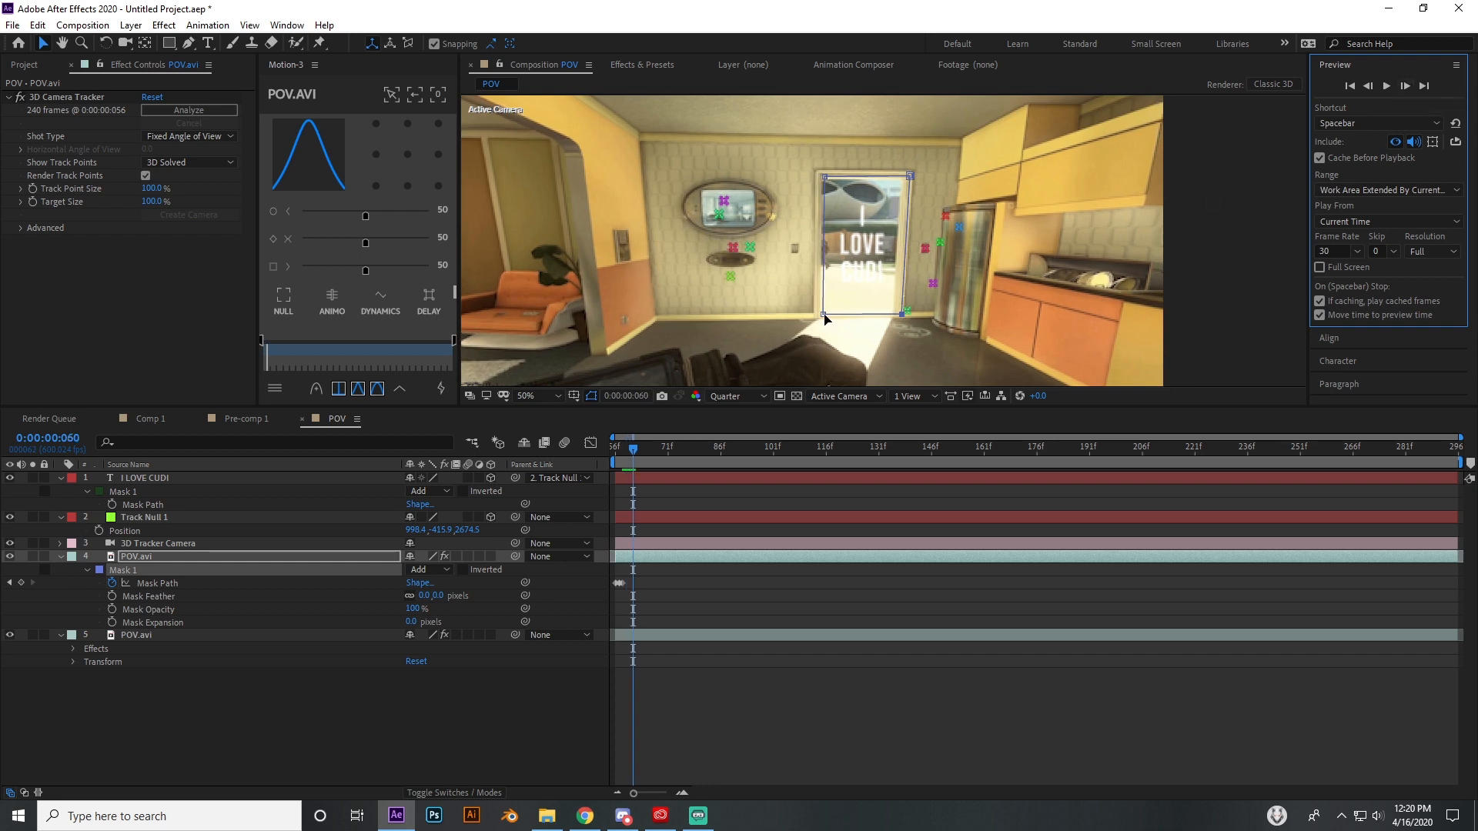
pyautogui.moveTo(822, 314); pyautogui.dragTo(818, 315)
pyautogui.moveTo(822, 179); pyautogui.dragTo(818, 178)
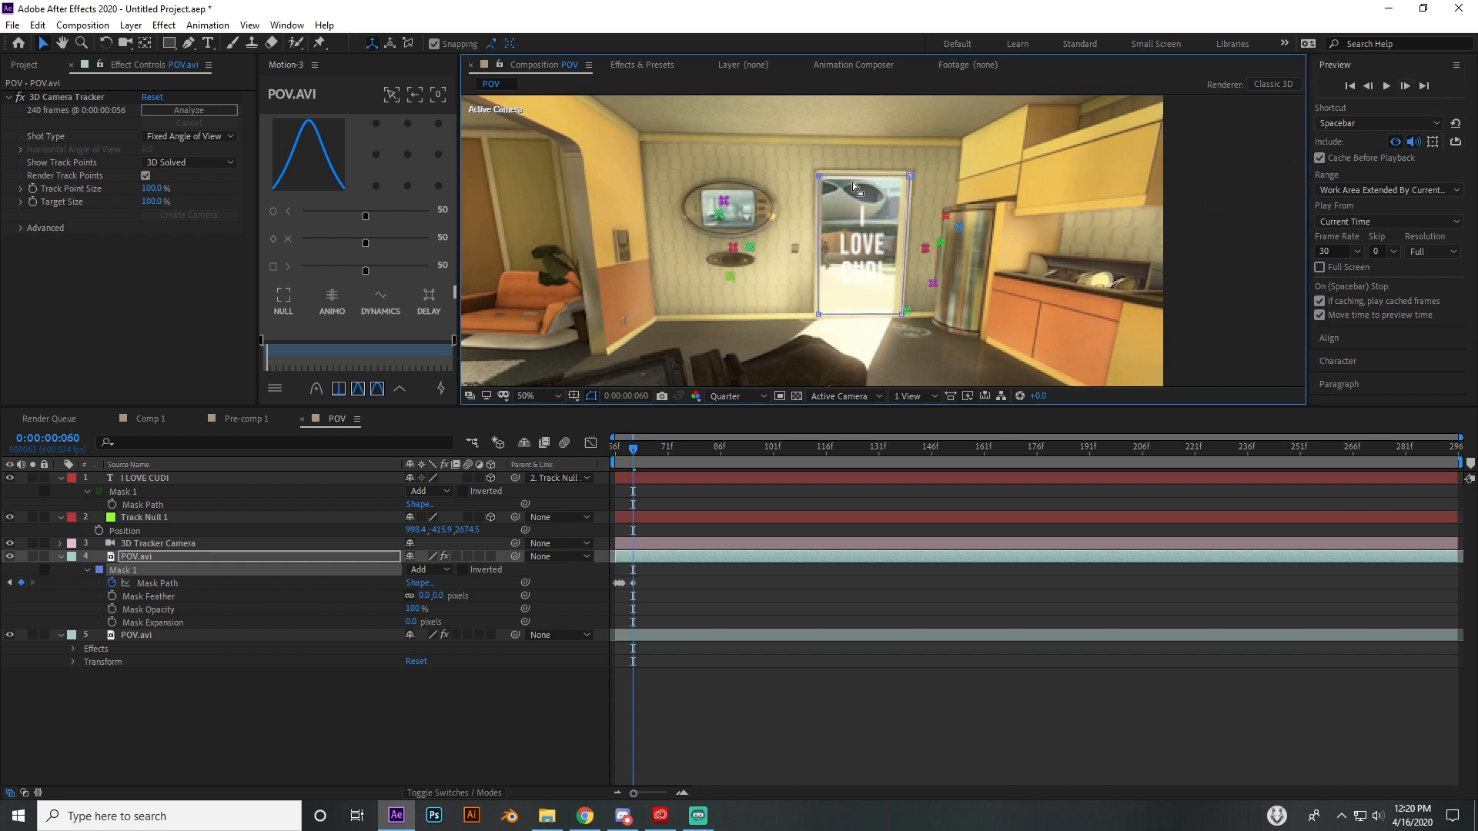
pyautogui.moveTo(910, 177); pyautogui.dragTo(905, 178)
pyautogui.moveTo(904, 313); pyautogui.dragTo(892, 315)
# - Advance to 0:00:00:062 and adjust the mask's left and upper-right corners to follow the doorway
pyautogui.click(1404, 85)
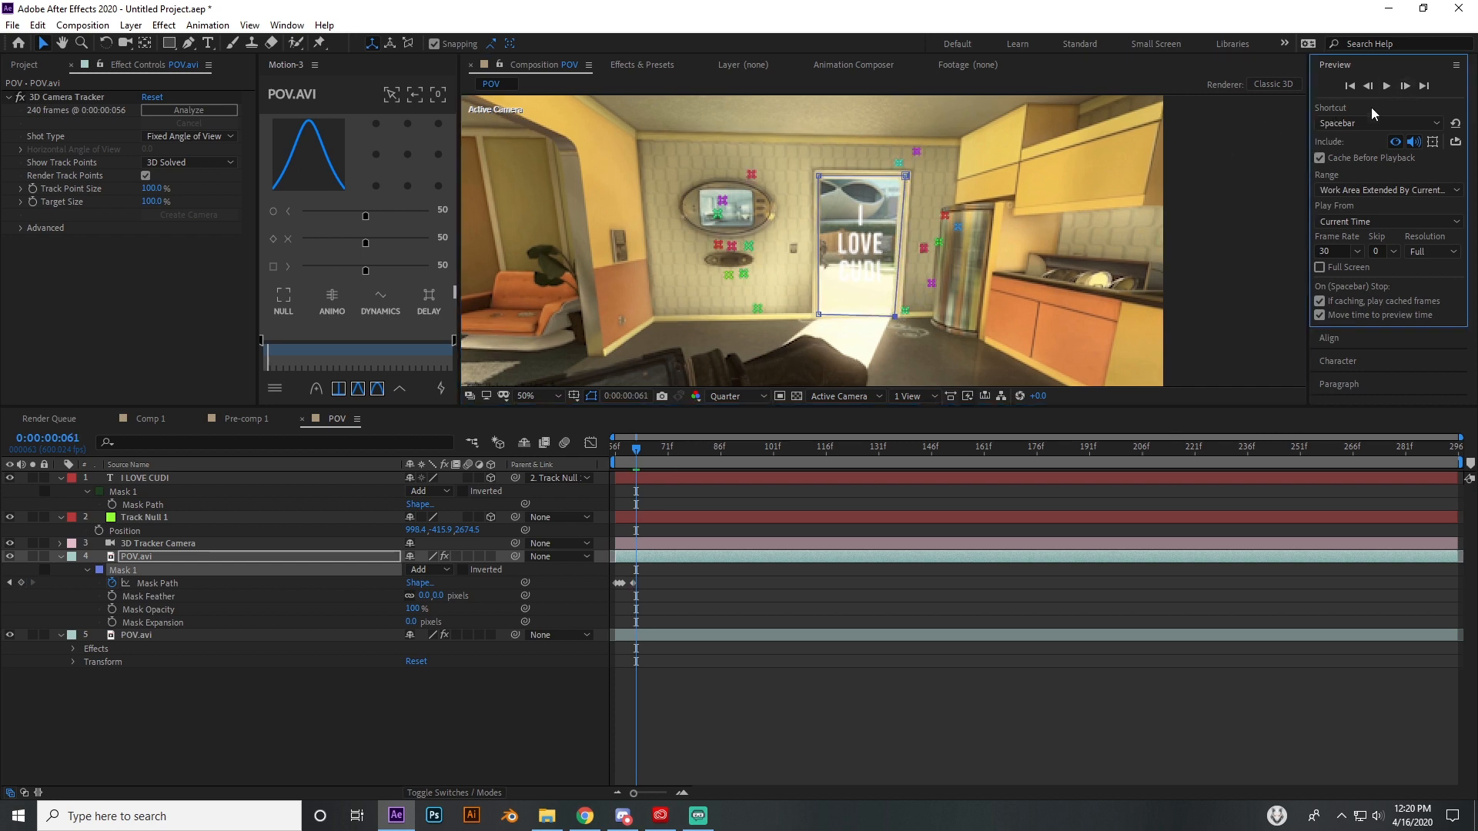
pyautogui.click(1407, 85)
pyautogui.moveTo(819, 315); pyautogui.dragTo(817, 314)
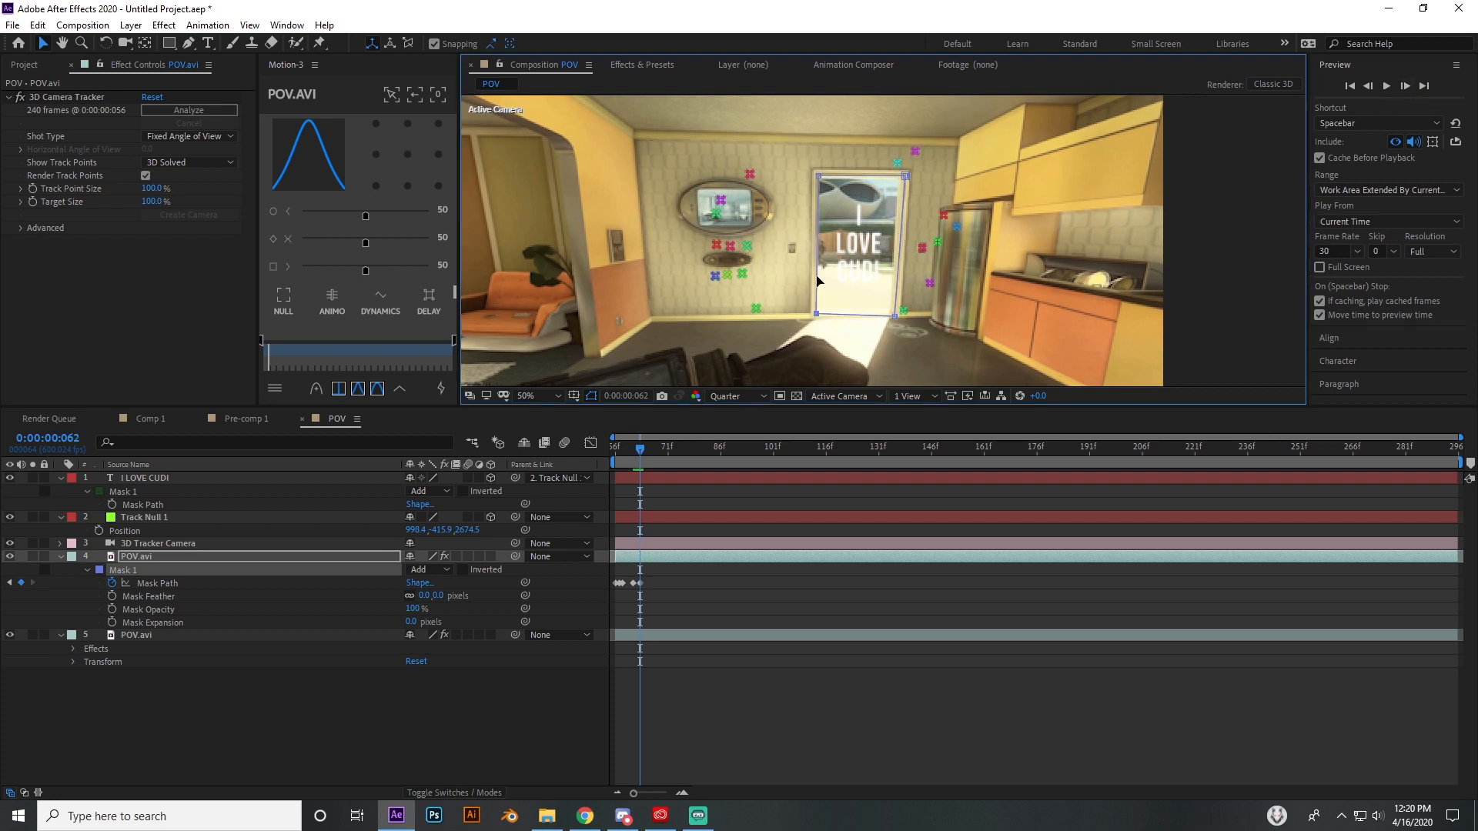
pyautogui.moveTo(818, 178); pyautogui.dragTo(900, 182)
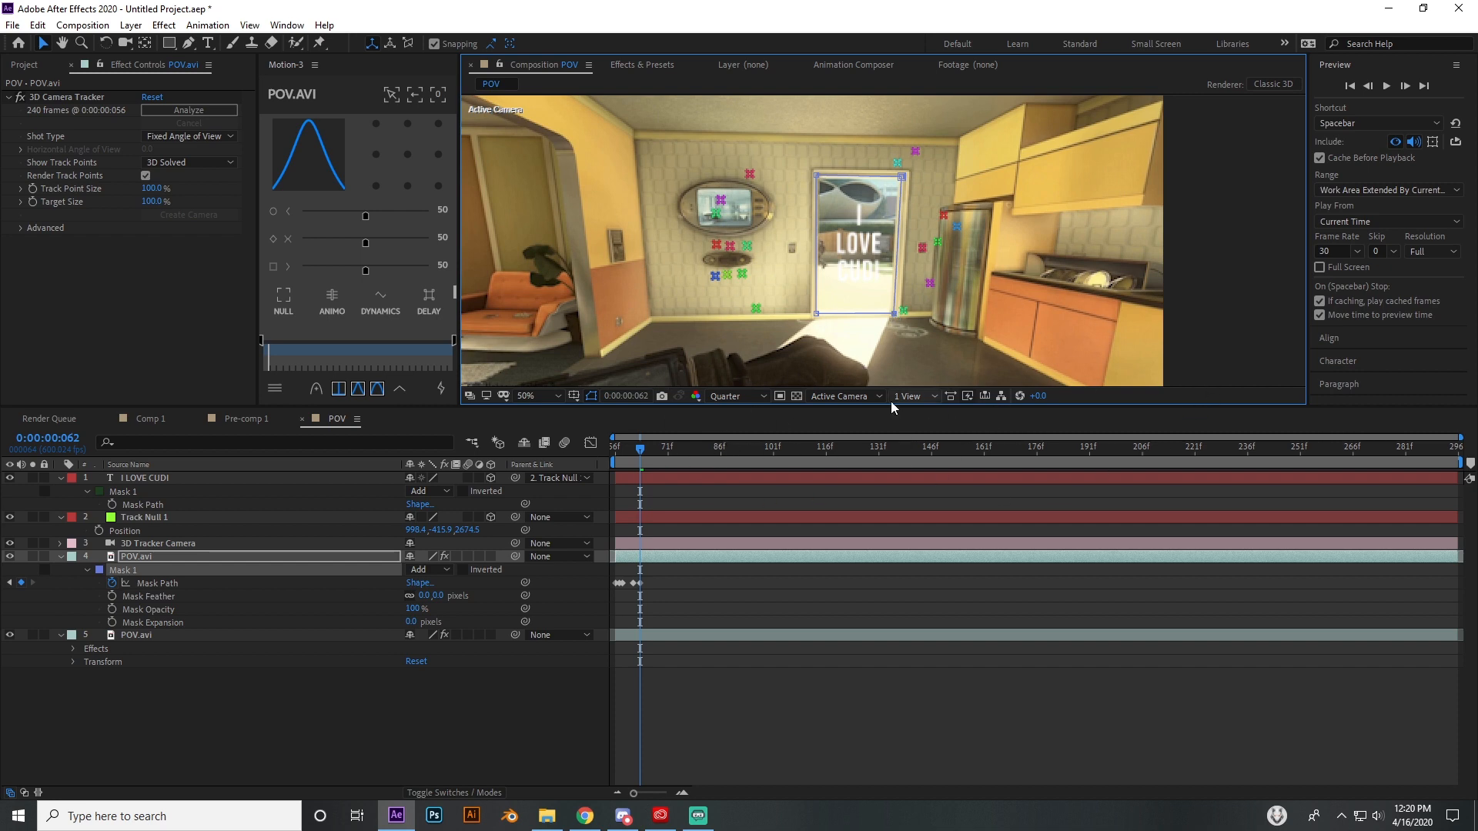
# - Step back to 0:00:00:061 and apply the Colorama effect to the masked POV.avi layer
pyautogui.moveTo(646, 451)
pyautogui.mouseDown()
pyautogui.moveTo(629, 460)
pyautogui.moveTo(636, 450)
pyautogui.mouseUp()
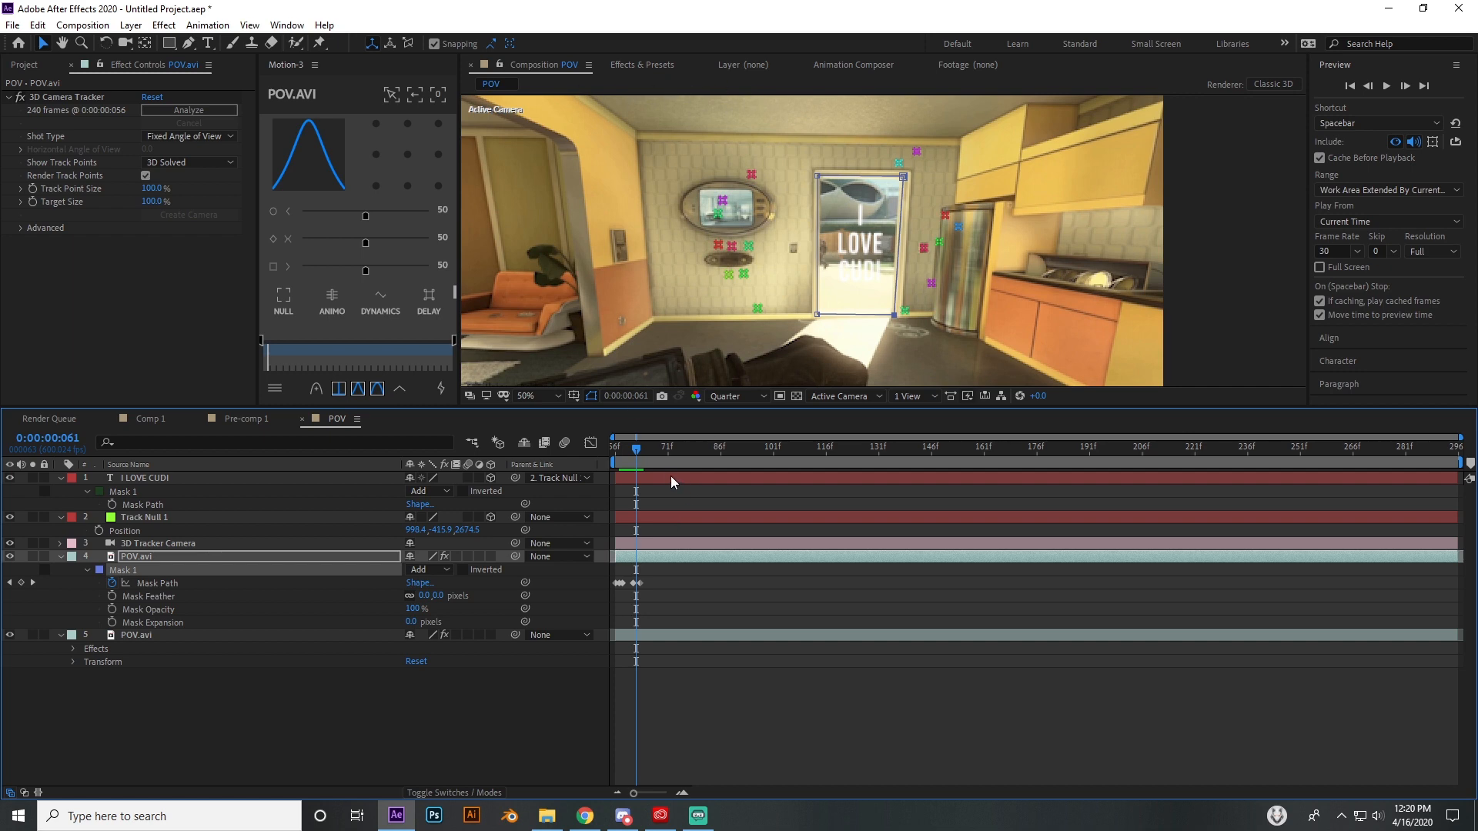
pyautogui.hotkey('ctrl', 'space')
pyautogui.write('color')
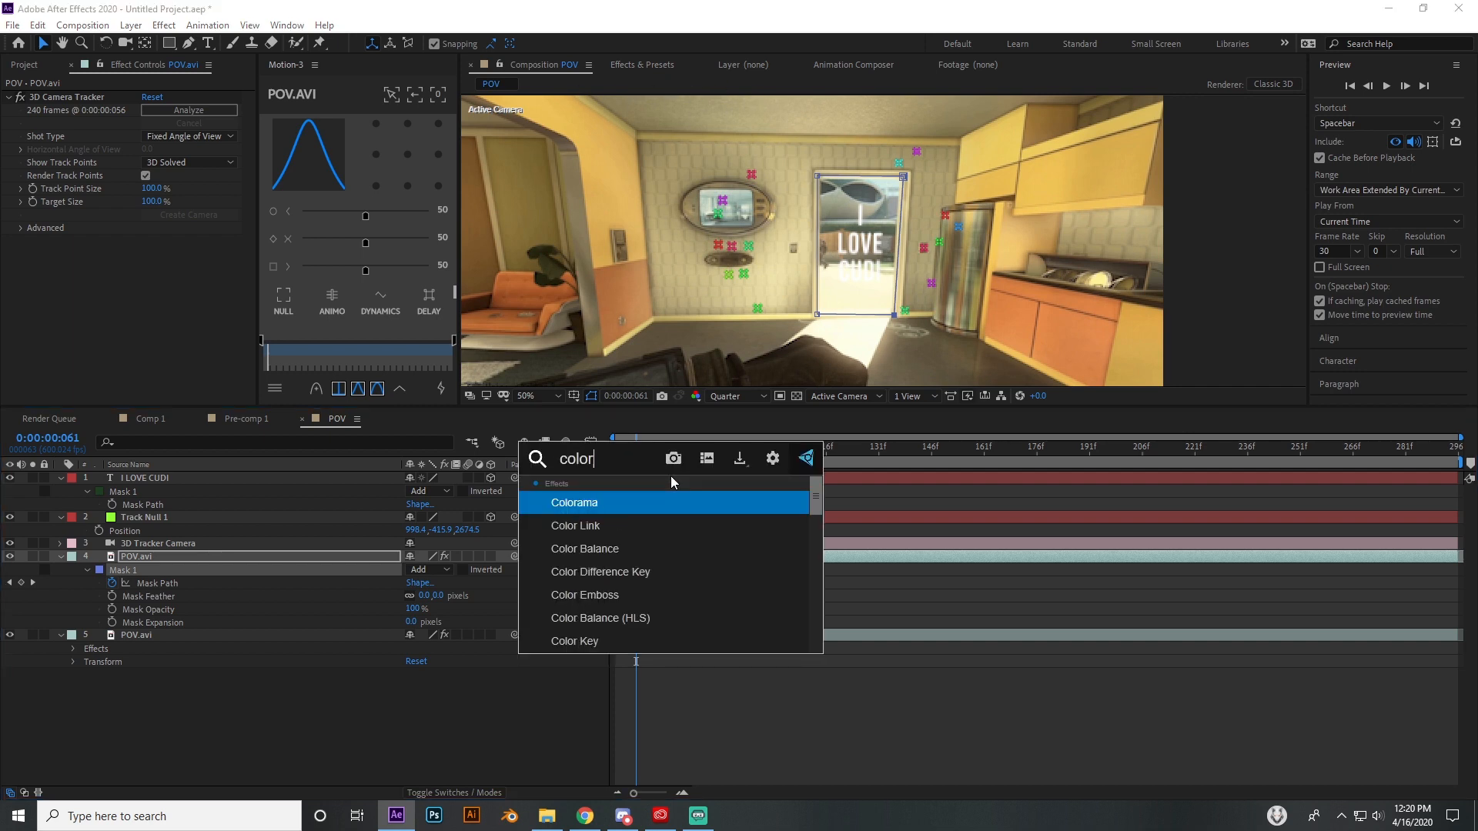
pyautogui.click(619, 504)
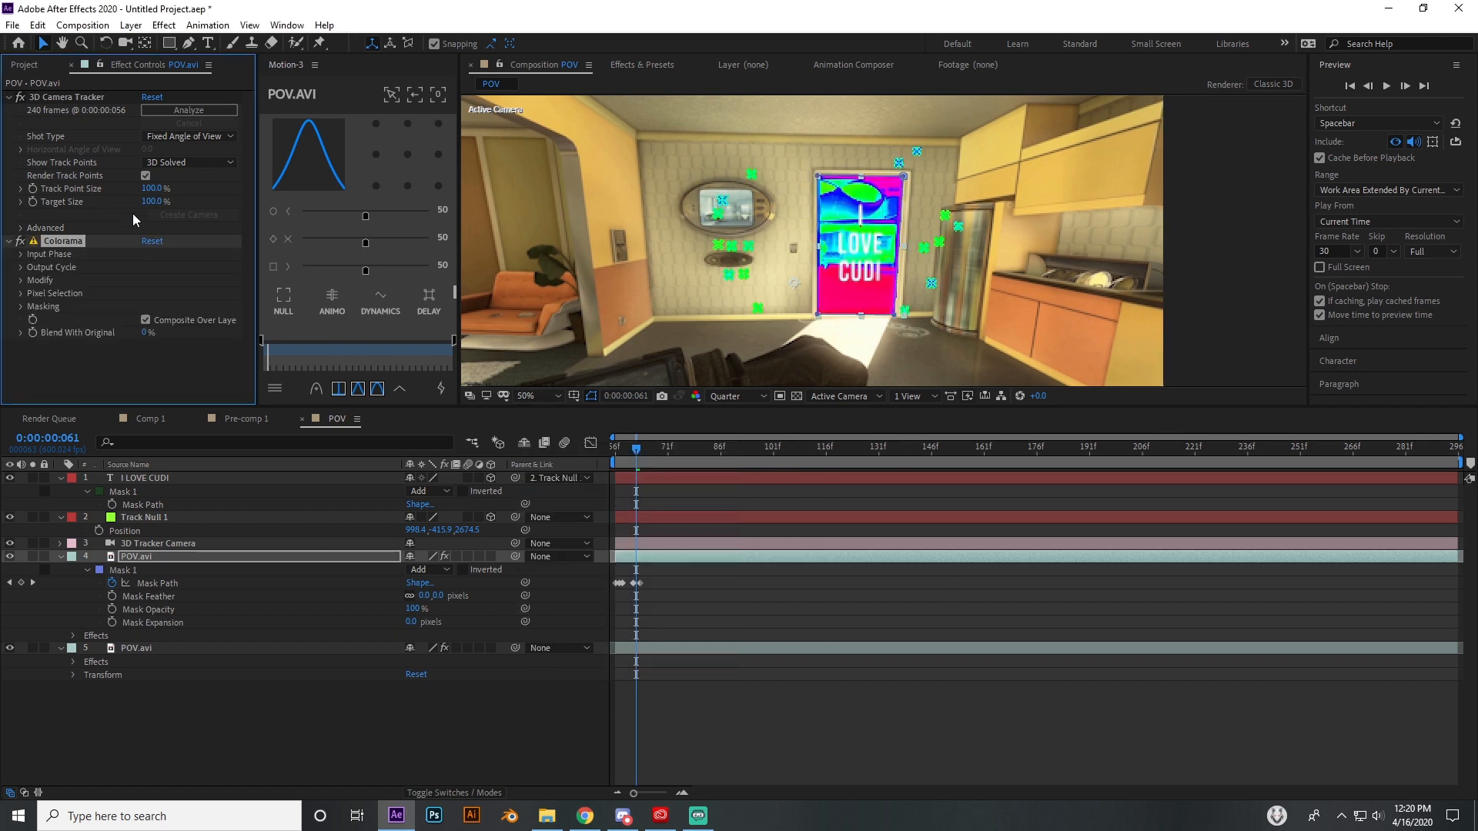
# - Set Colorama's Modify option to Red on the masked POV.avi layer
pyautogui.click(22, 255)
pyautogui.click(21, 254)
pyautogui.click(22, 267)
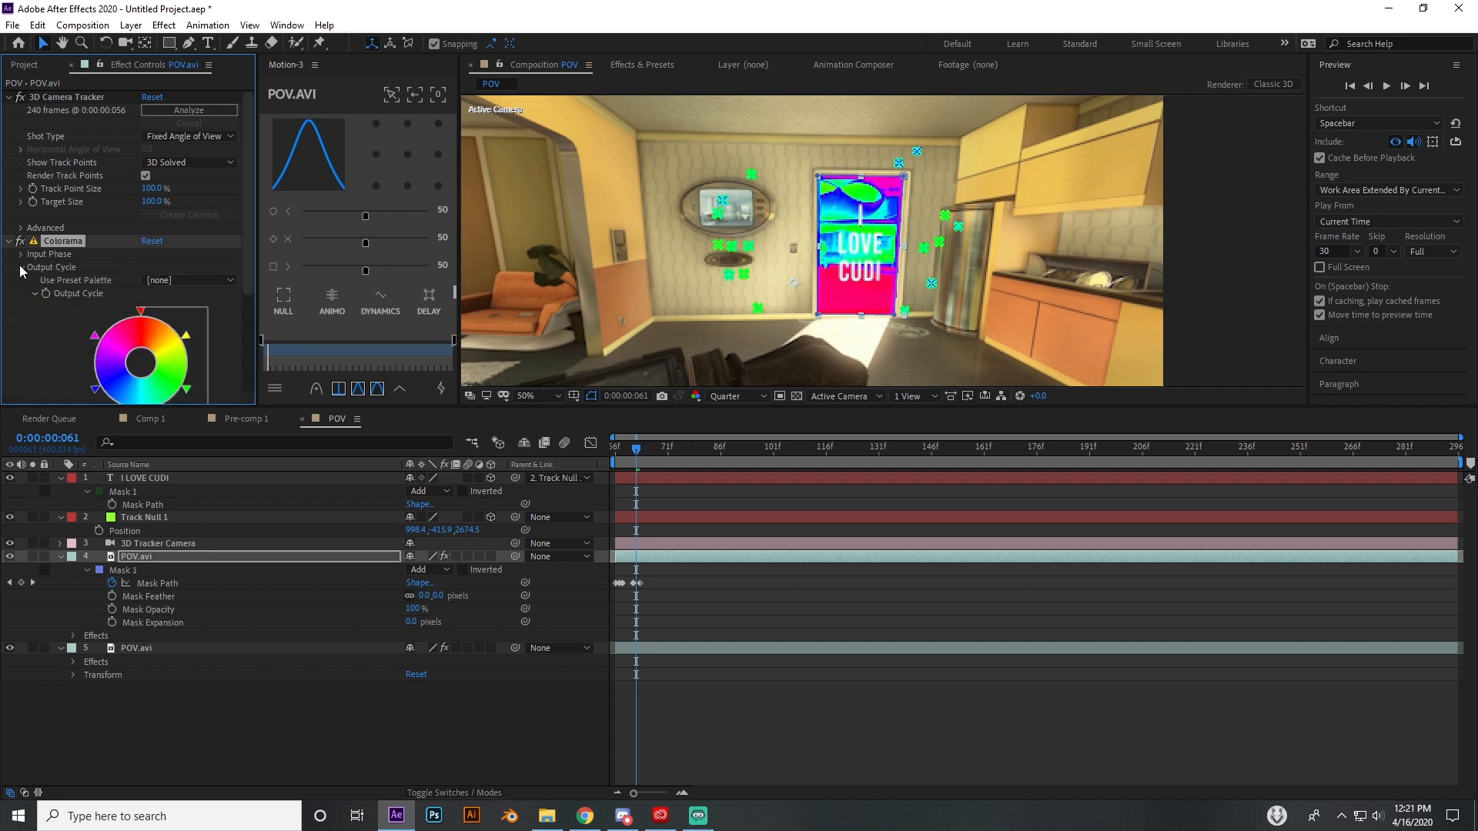
pyautogui.scroll(-2, 48, 231)
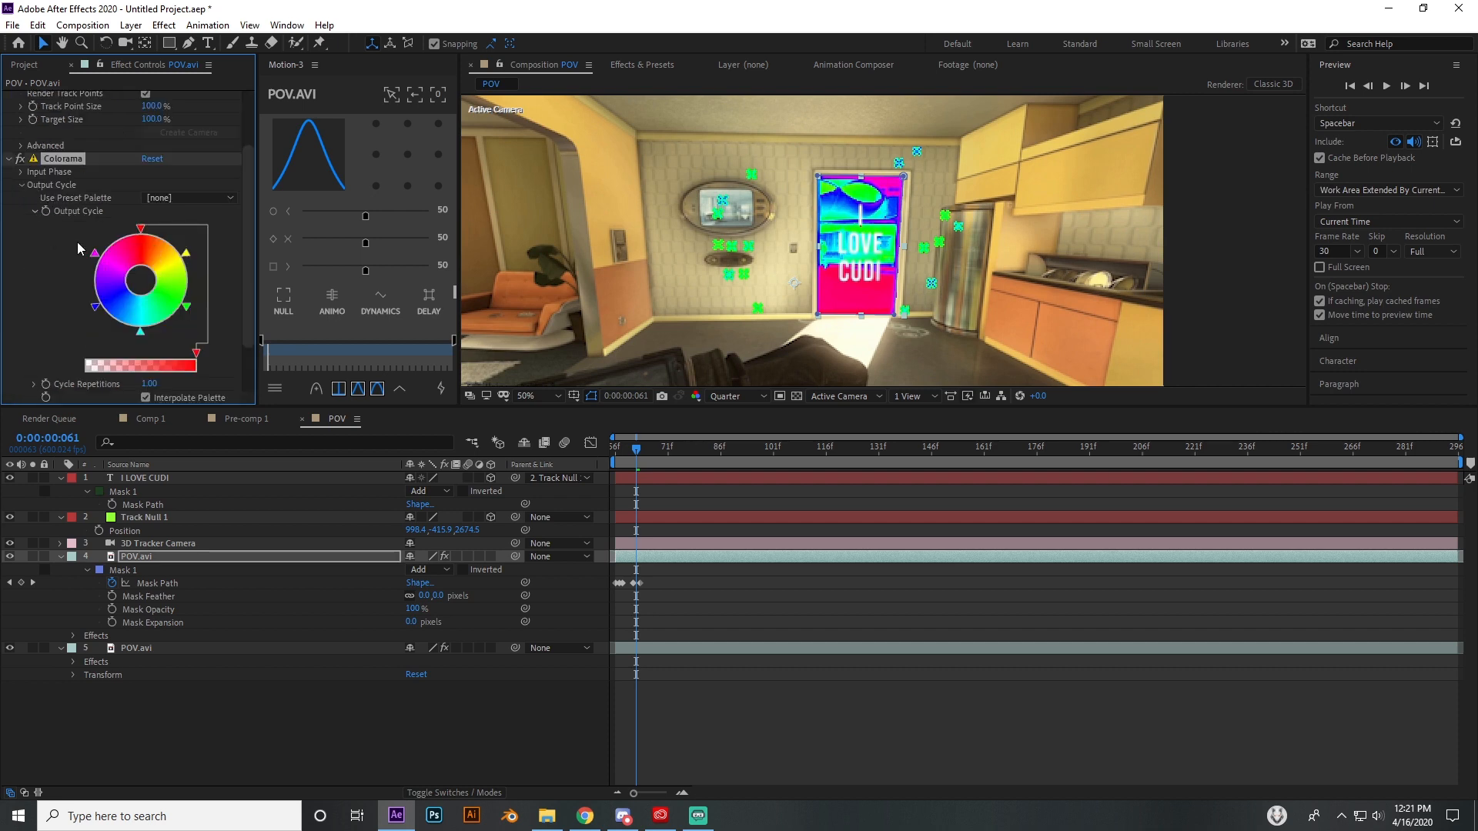
pyautogui.click(22, 185)
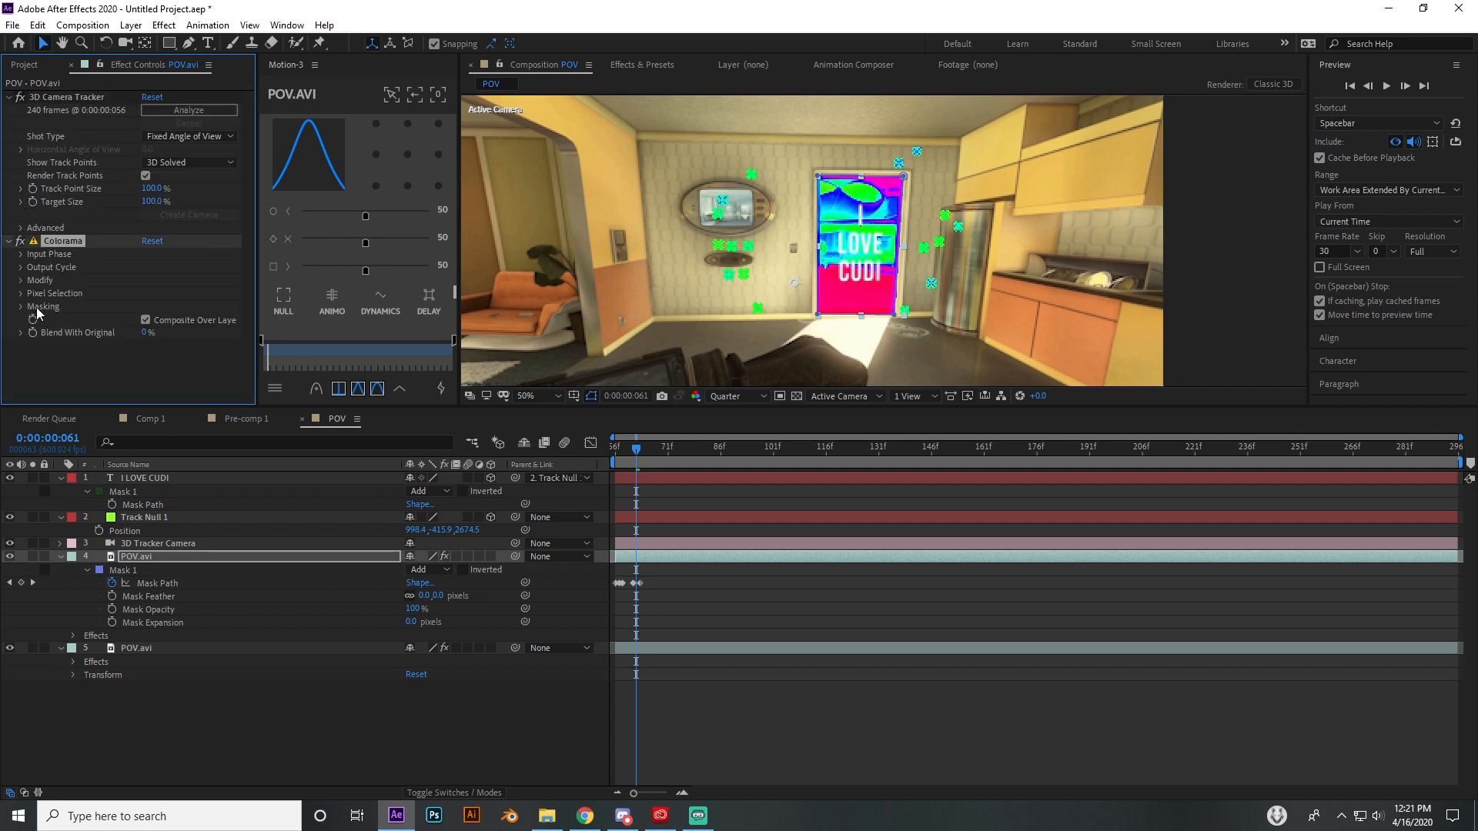
pyautogui.click(21, 267)
pyautogui.click(22, 185)
pyautogui.click(22, 281)
pyautogui.click(155, 294)
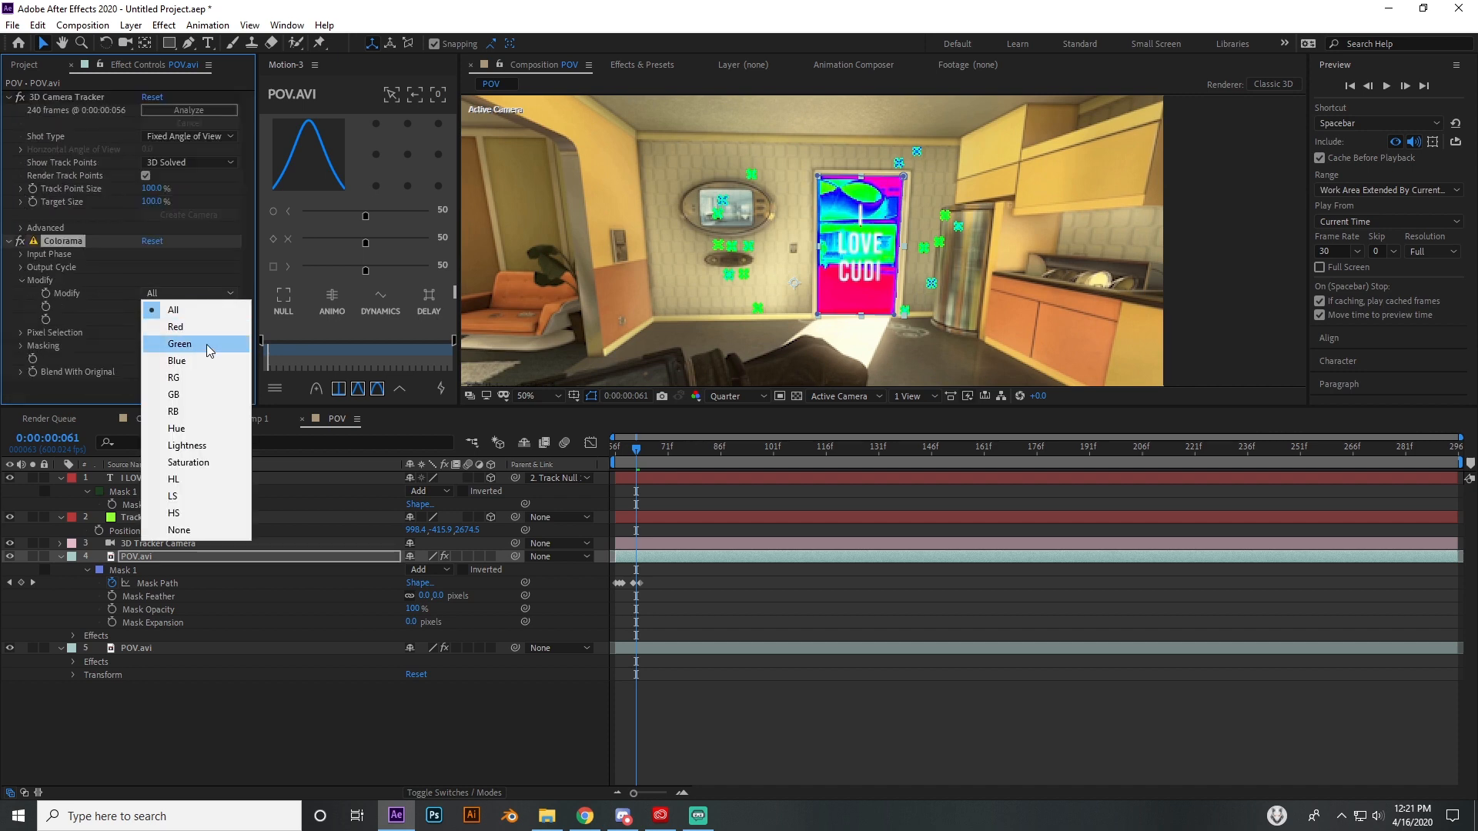
pyautogui.click(201, 326)
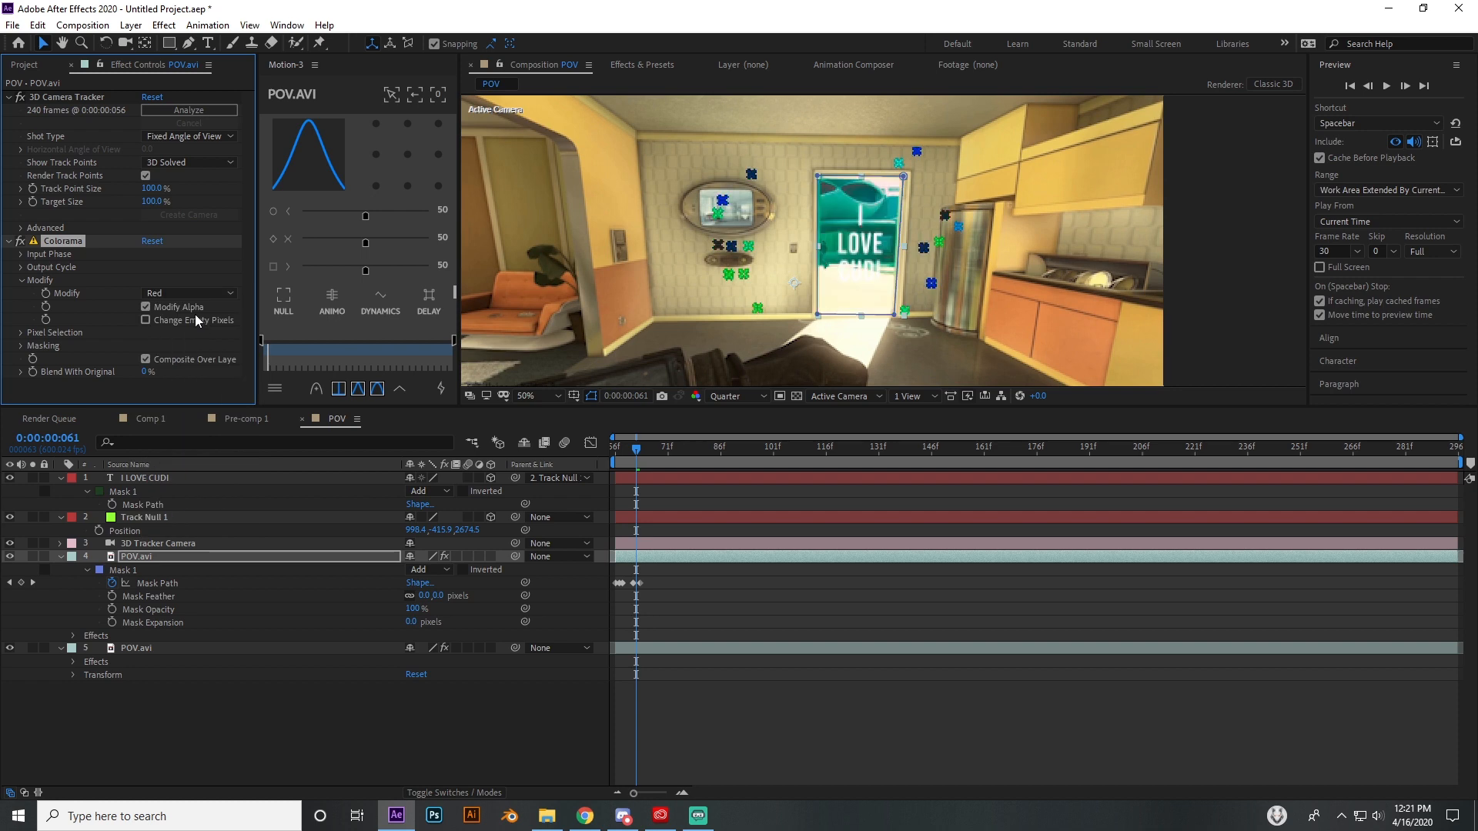
# - Expand Colorama's Input Phase settings and start Phase Shift keyframing at 0:00:00:061
pyautogui.click(22, 332)
pyautogui.scroll(-1, 23, 331)
pyautogui.click(21, 306)
pyautogui.click(22, 345)
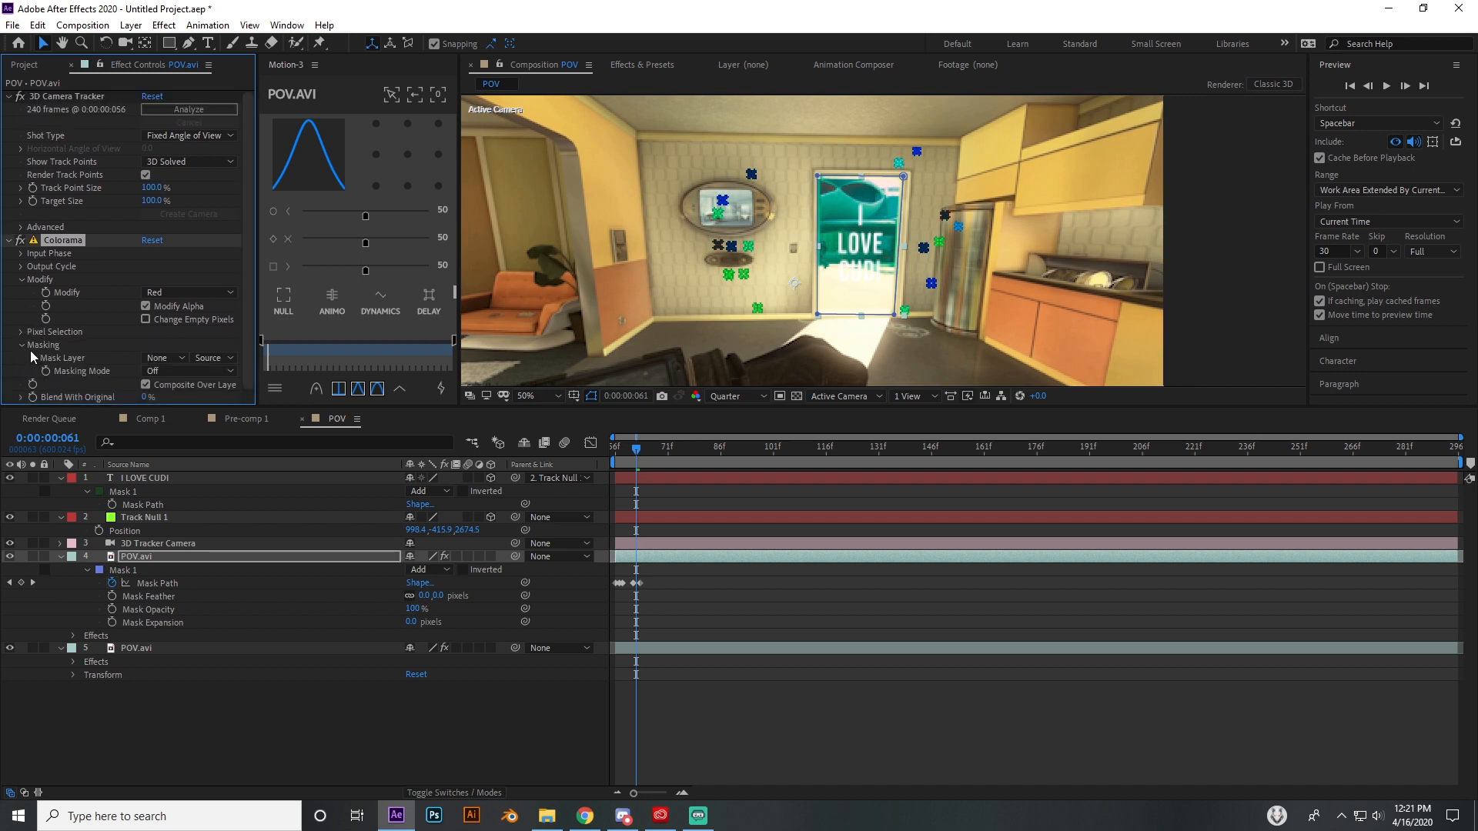
pyautogui.click(22, 253)
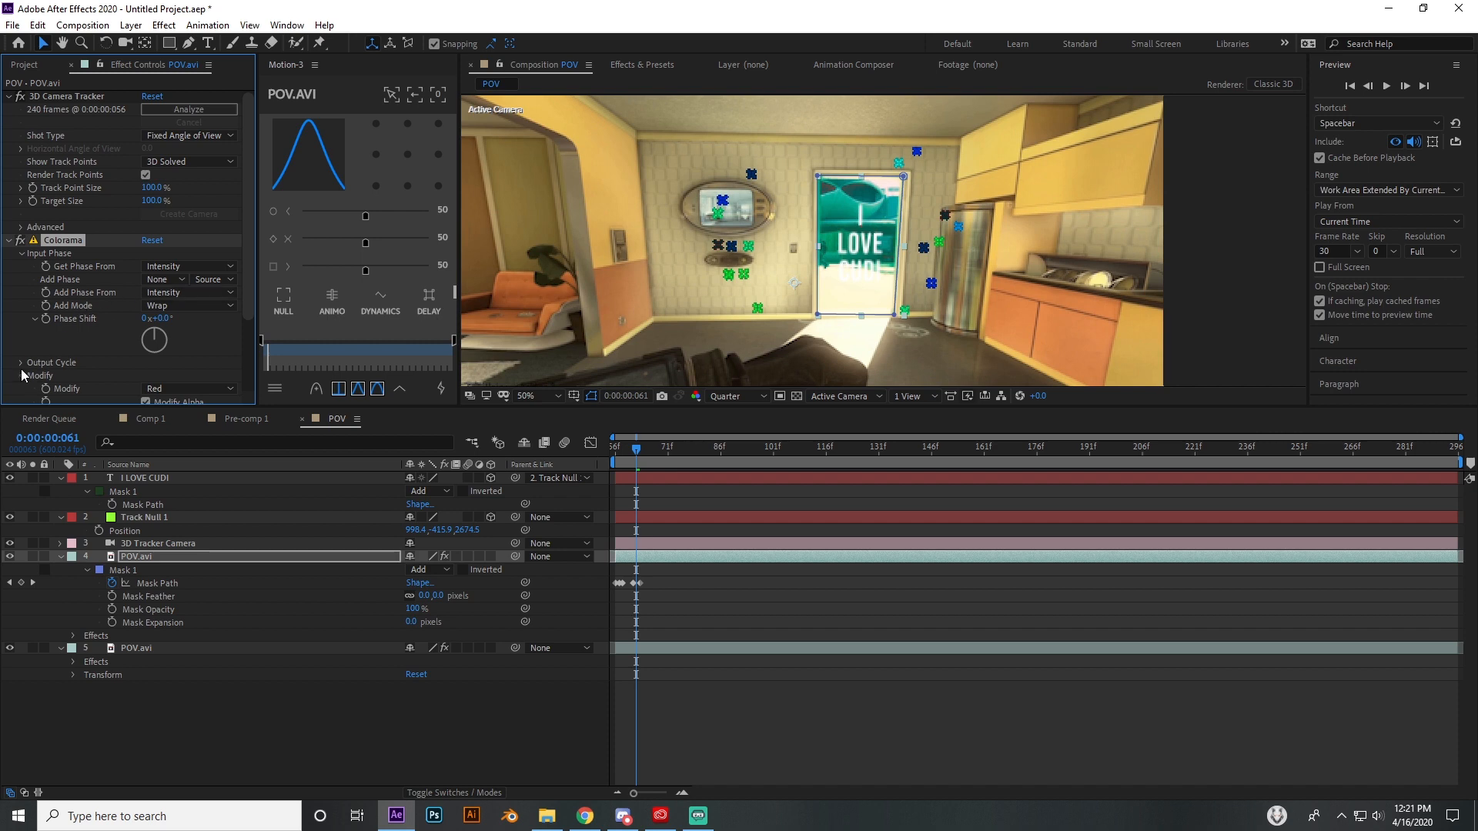
pyautogui.scroll(-1, 27, 377)
pyautogui.click(22, 342)
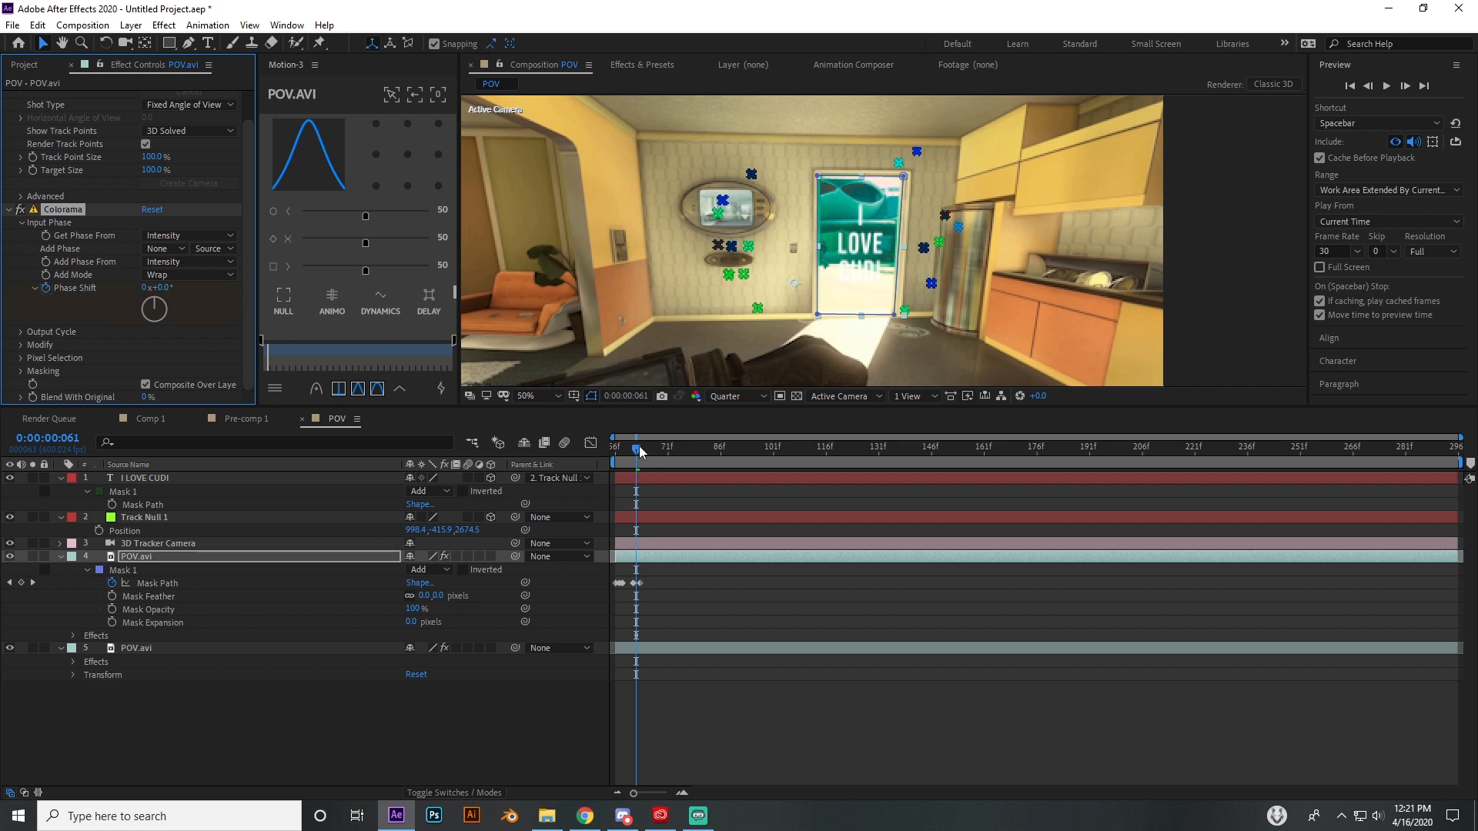
# - Move to 0:00:00:063 and set Colorama's Phase Shift to 2x+0.0°
pyautogui.moveTo(637, 448)
pyautogui.mouseDown()
pyautogui.moveTo(727, 449)
pyautogui.moveTo(644, 447)
pyautogui.mouseUp()
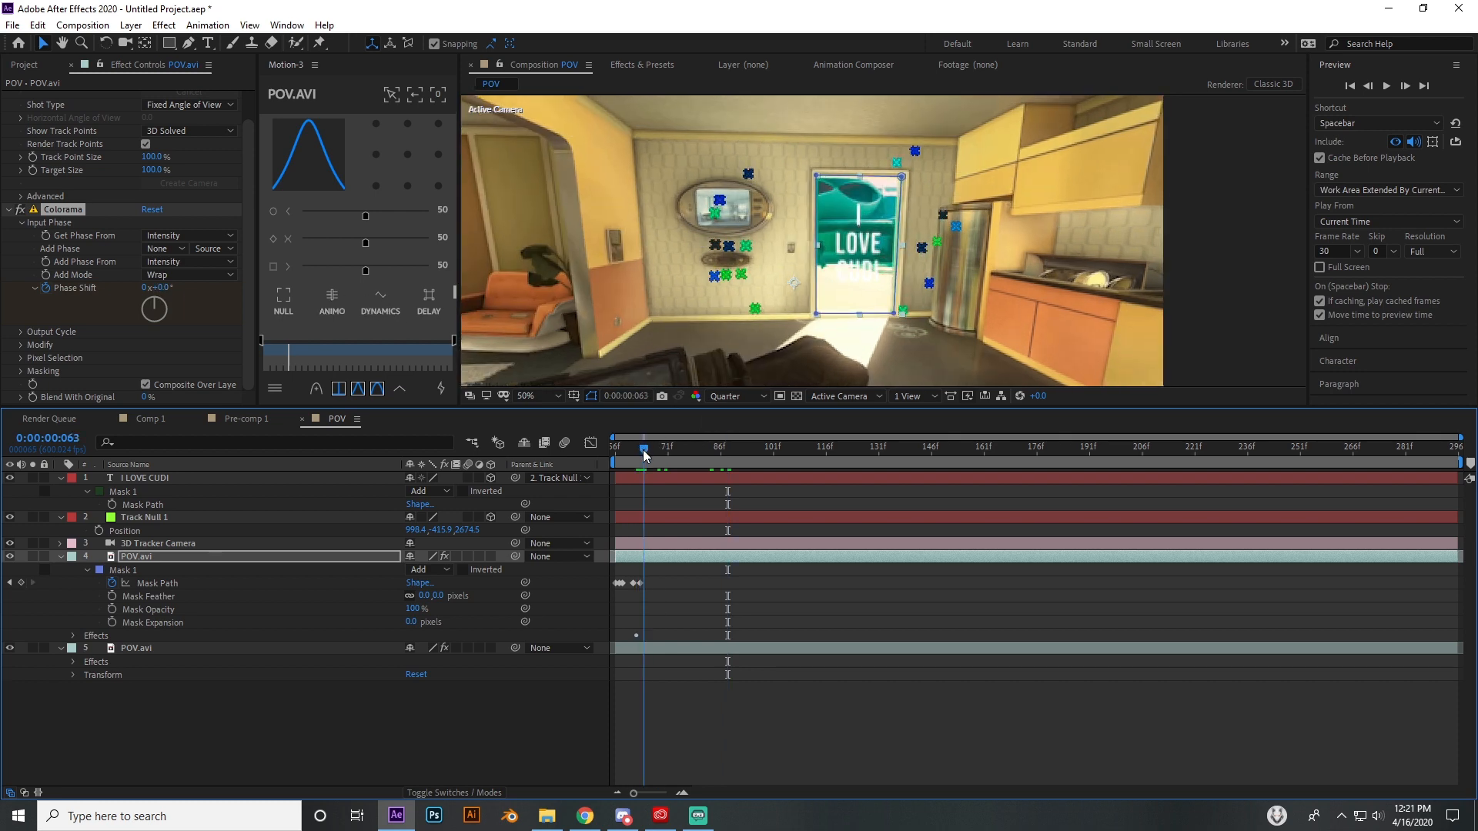
pyautogui.click(147, 288)
pyautogui.press('Return')
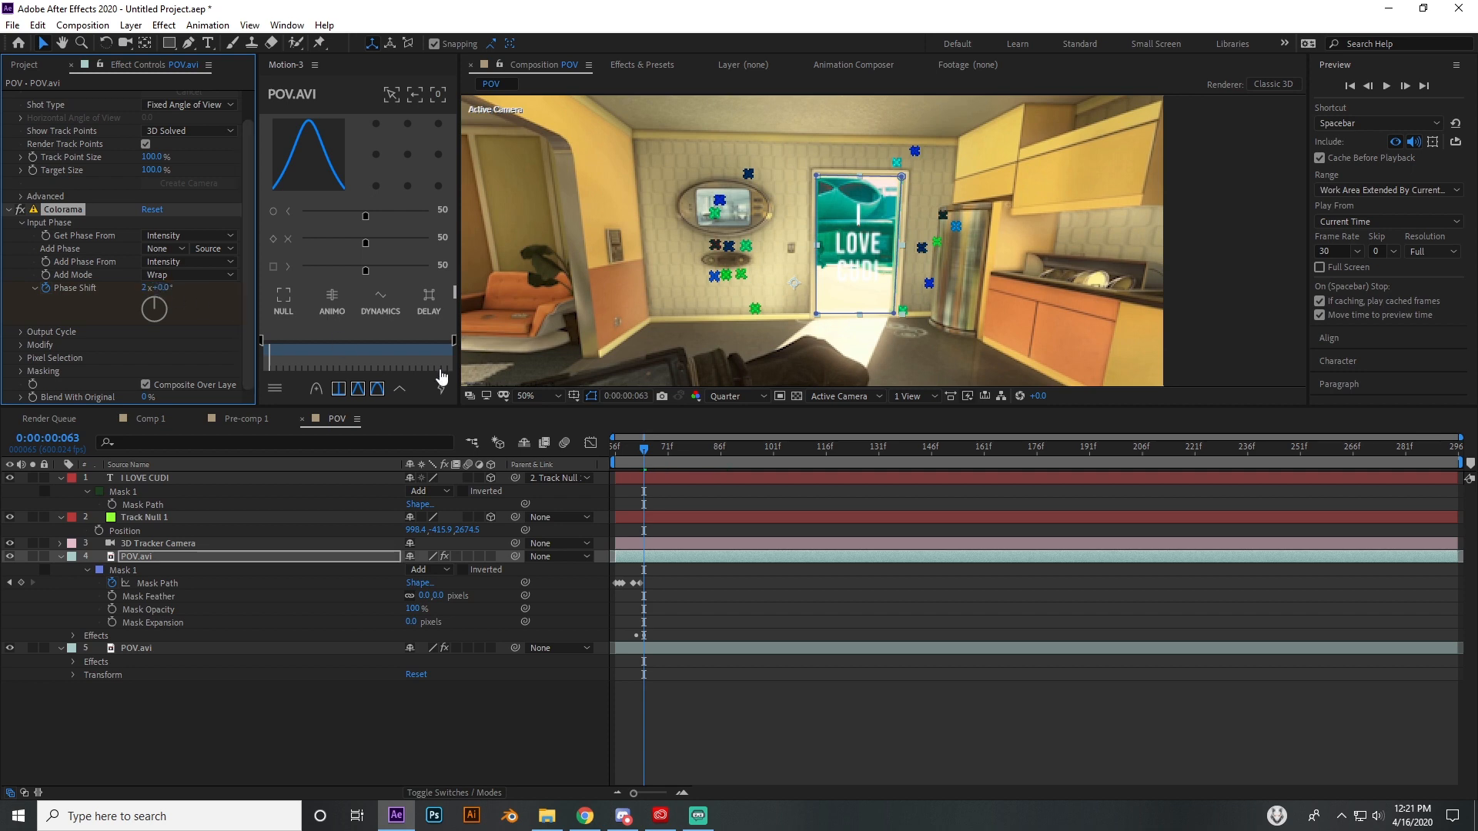
# - Return to 0:00:00:059 and set Colorama's Phase Shift to 0x+110.0°
pyautogui.click(644, 455)
pyautogui.moveTo(644, 455); pyautogui.dragTo(617, 451)
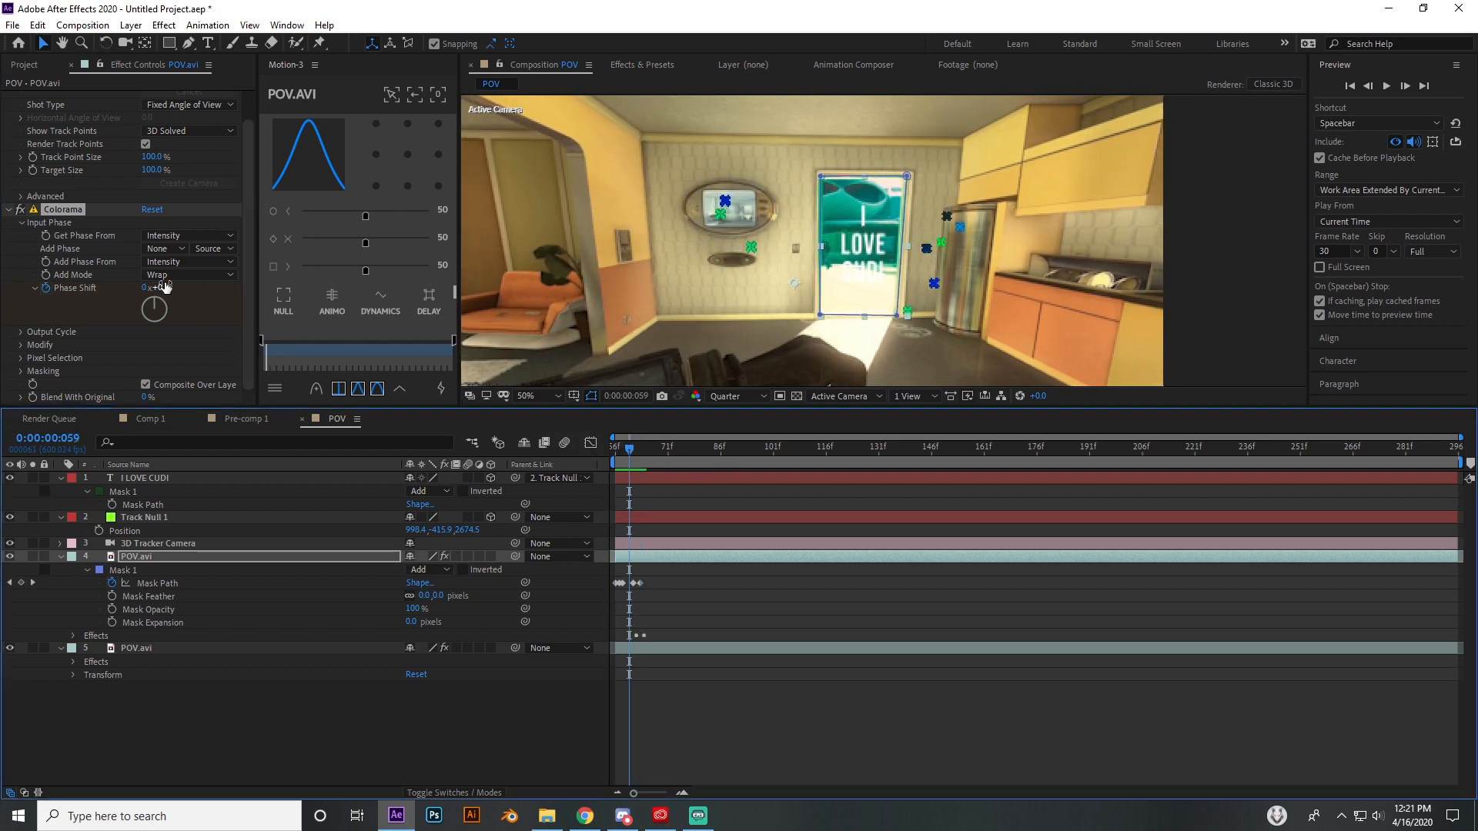
pyautogui.moveTo(165, 287); pyautogui.dragTo(298, 339)
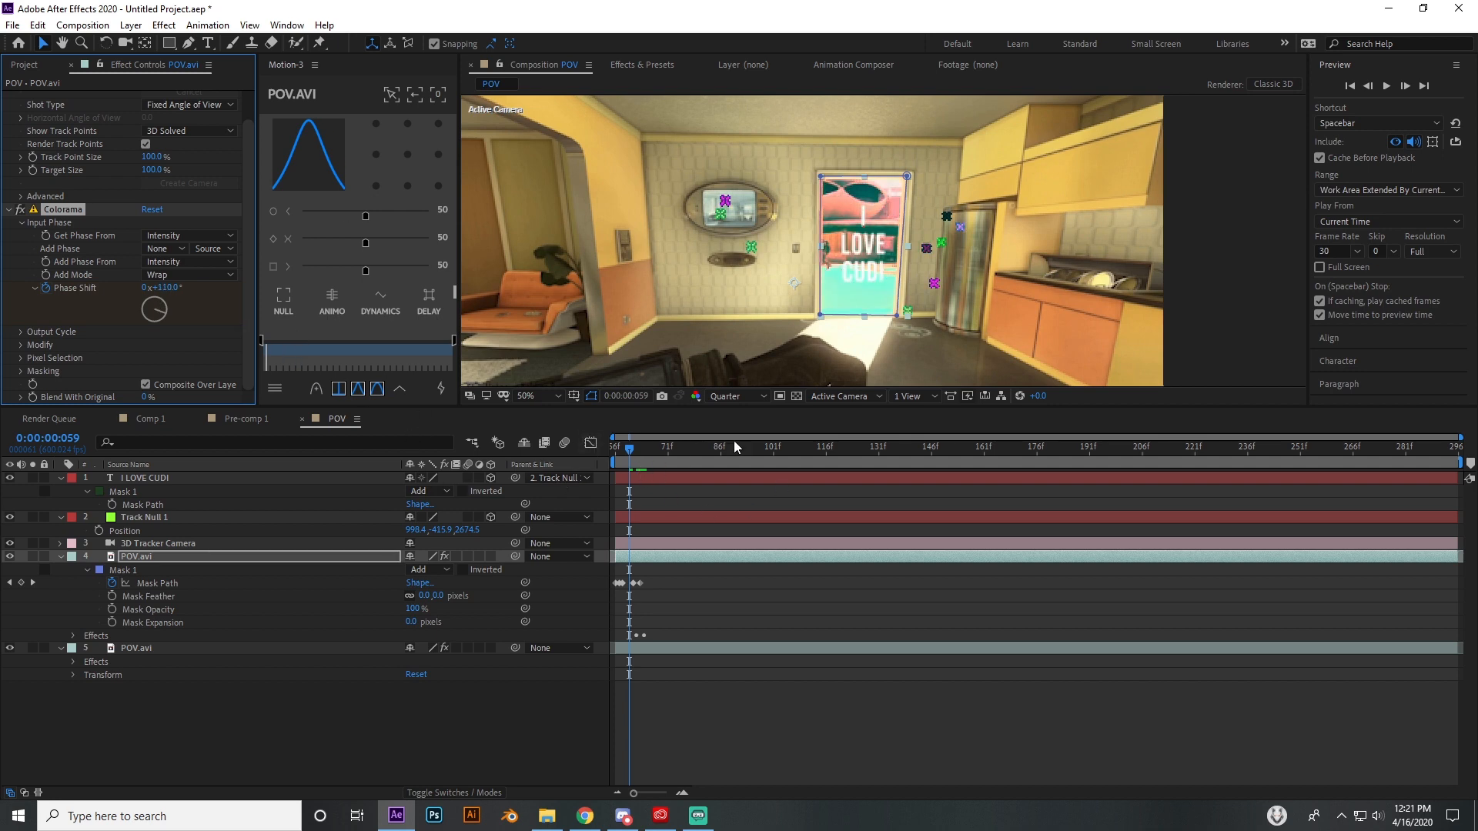
# - Open Comp 1 and scrub through the finished example's doorway text and colour effect
pyautogui.click(152, 420)
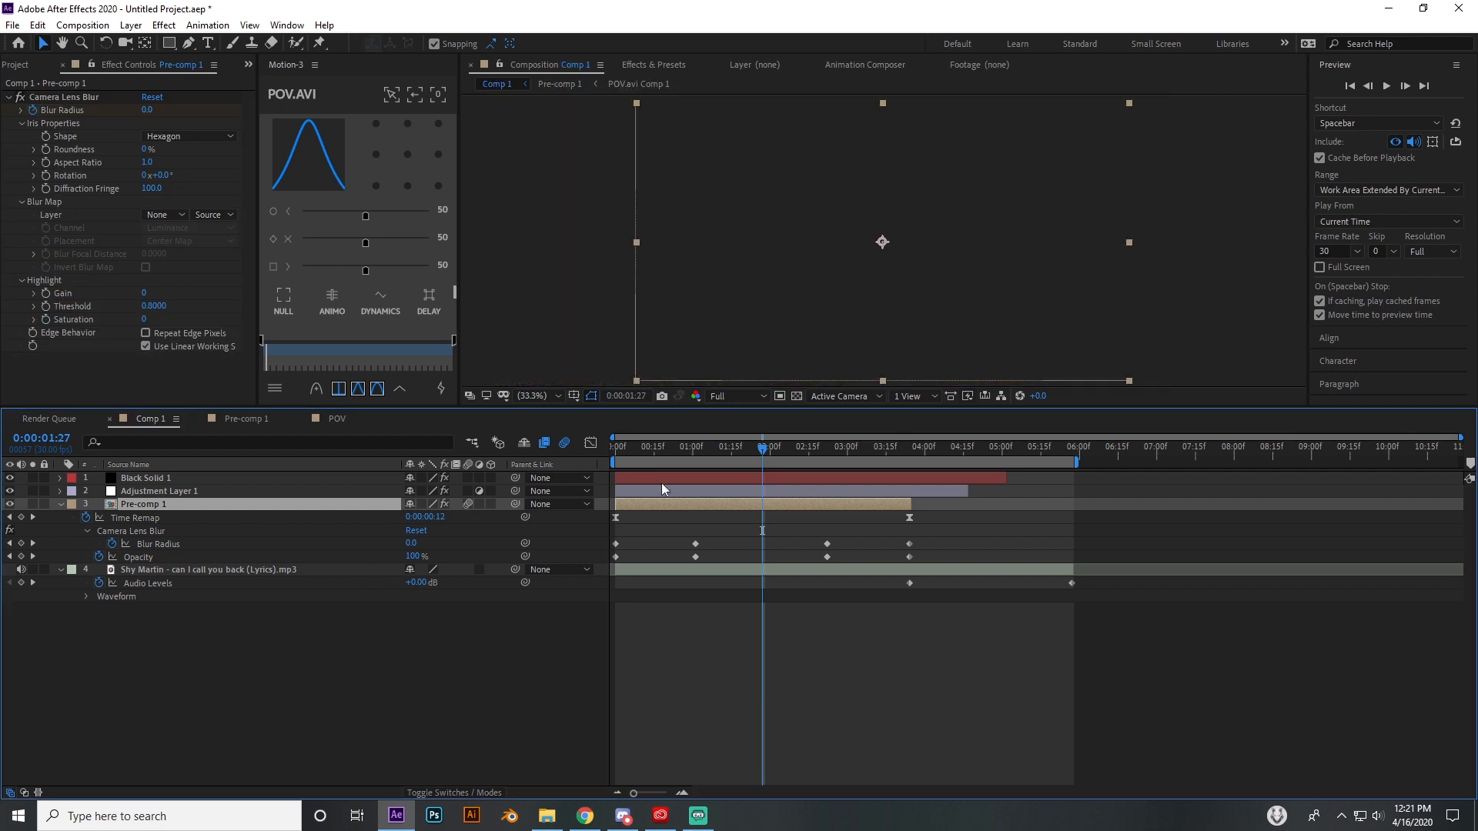
pyautogui.moveTo(719, 454); pyautogui.dragTo(834, 469)
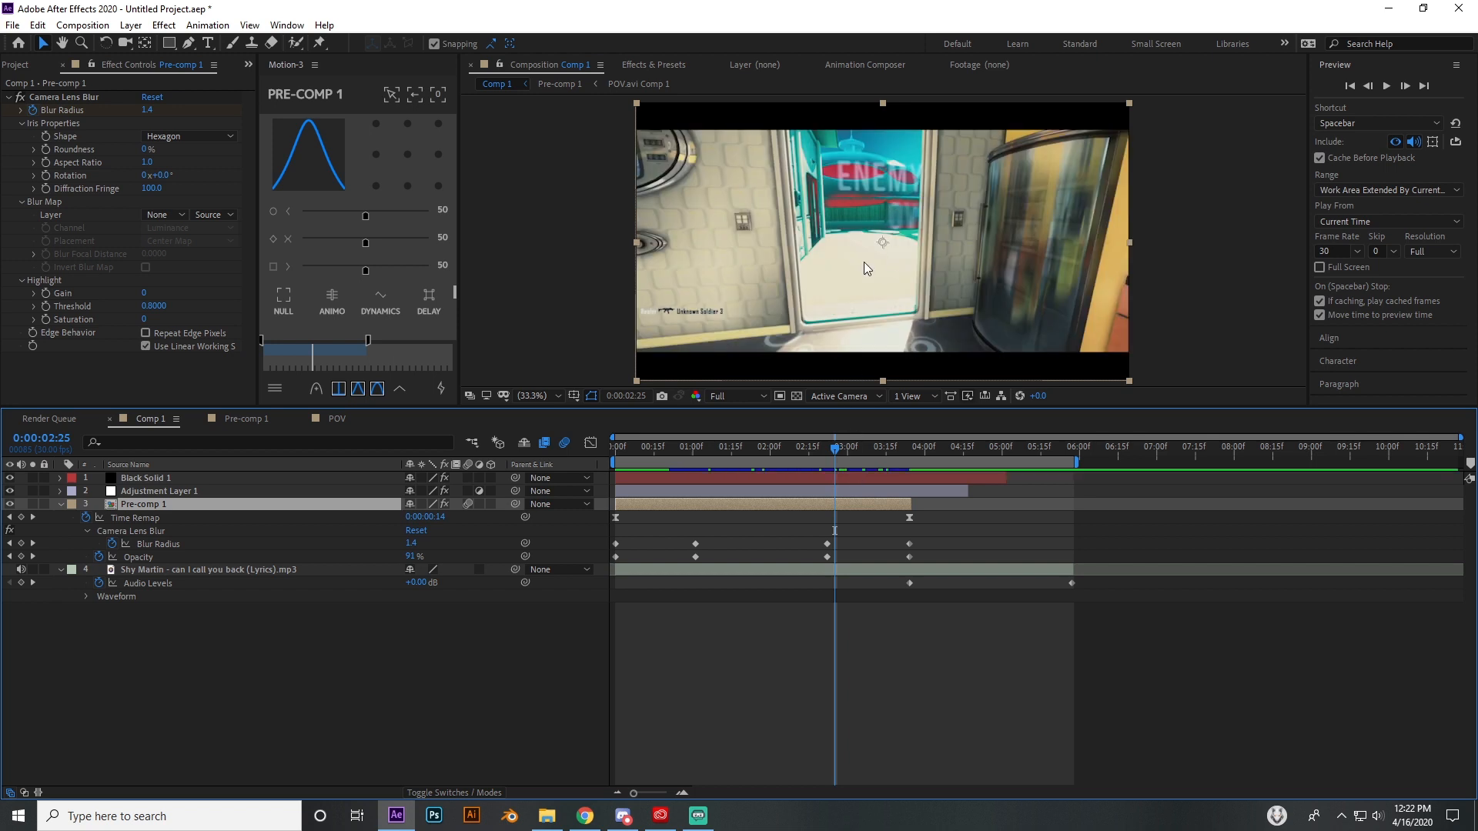
pyautogui.click(838, 448)
pyautogui.moveTo(837, 446); pyautogui.dragTo(884, 467)
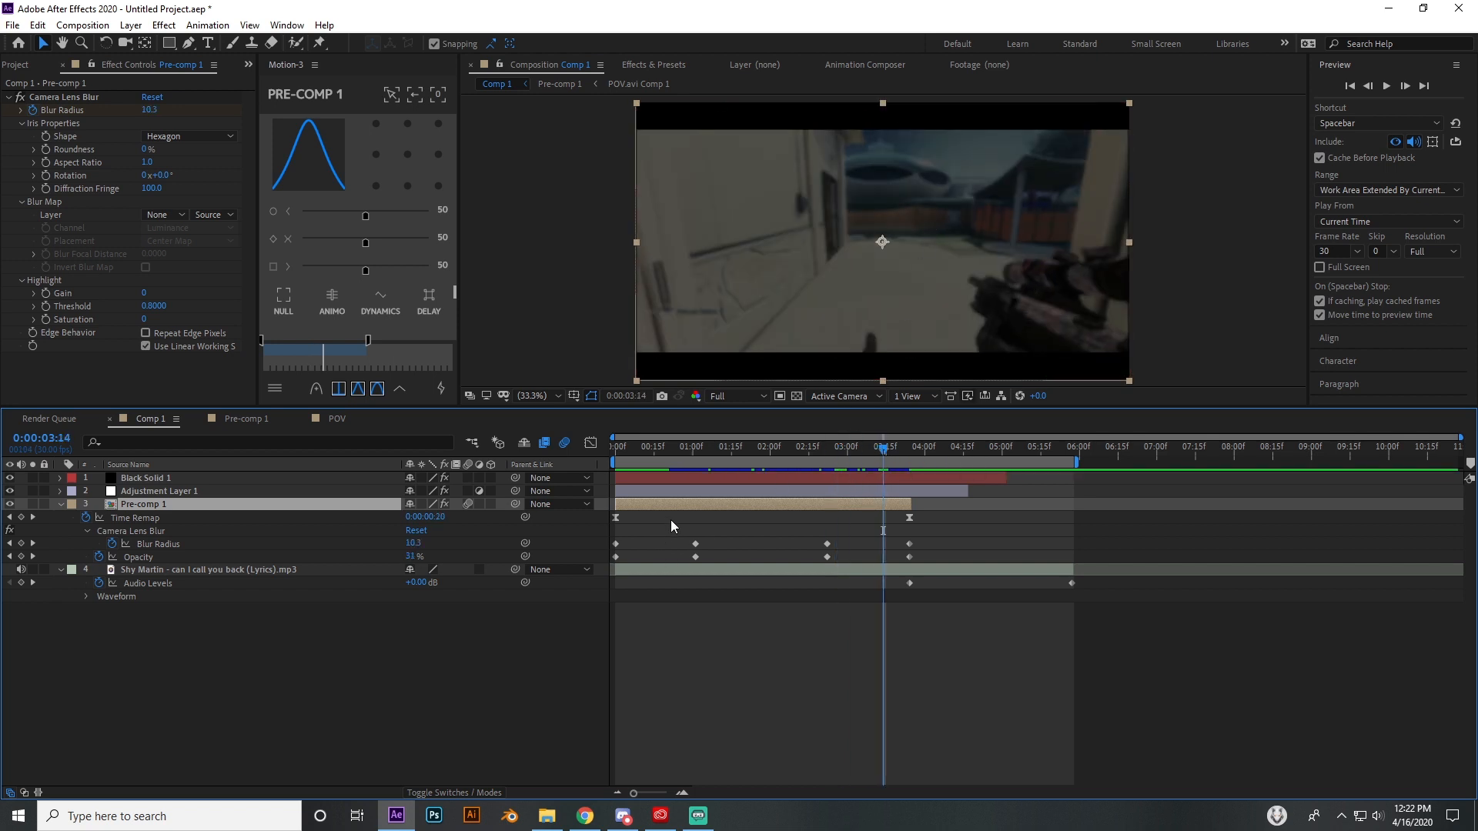
pyautogui.click(844, 448)
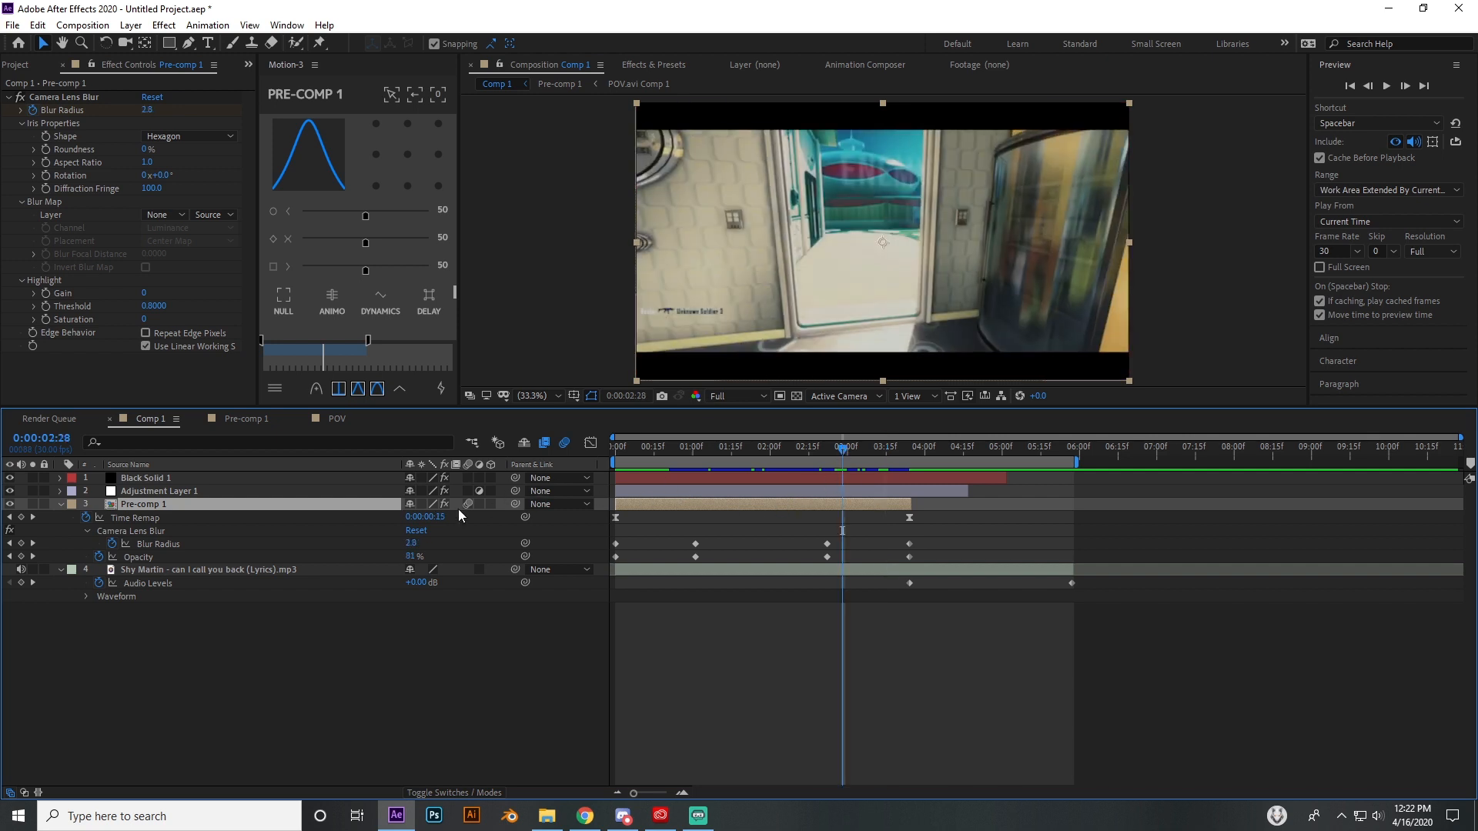
# - Open Pre-comp 1, enlarge the timeline around 0:00:00:13, and reveal all layers' keyframed properties
pyautogui.doubleClick(634, 505)
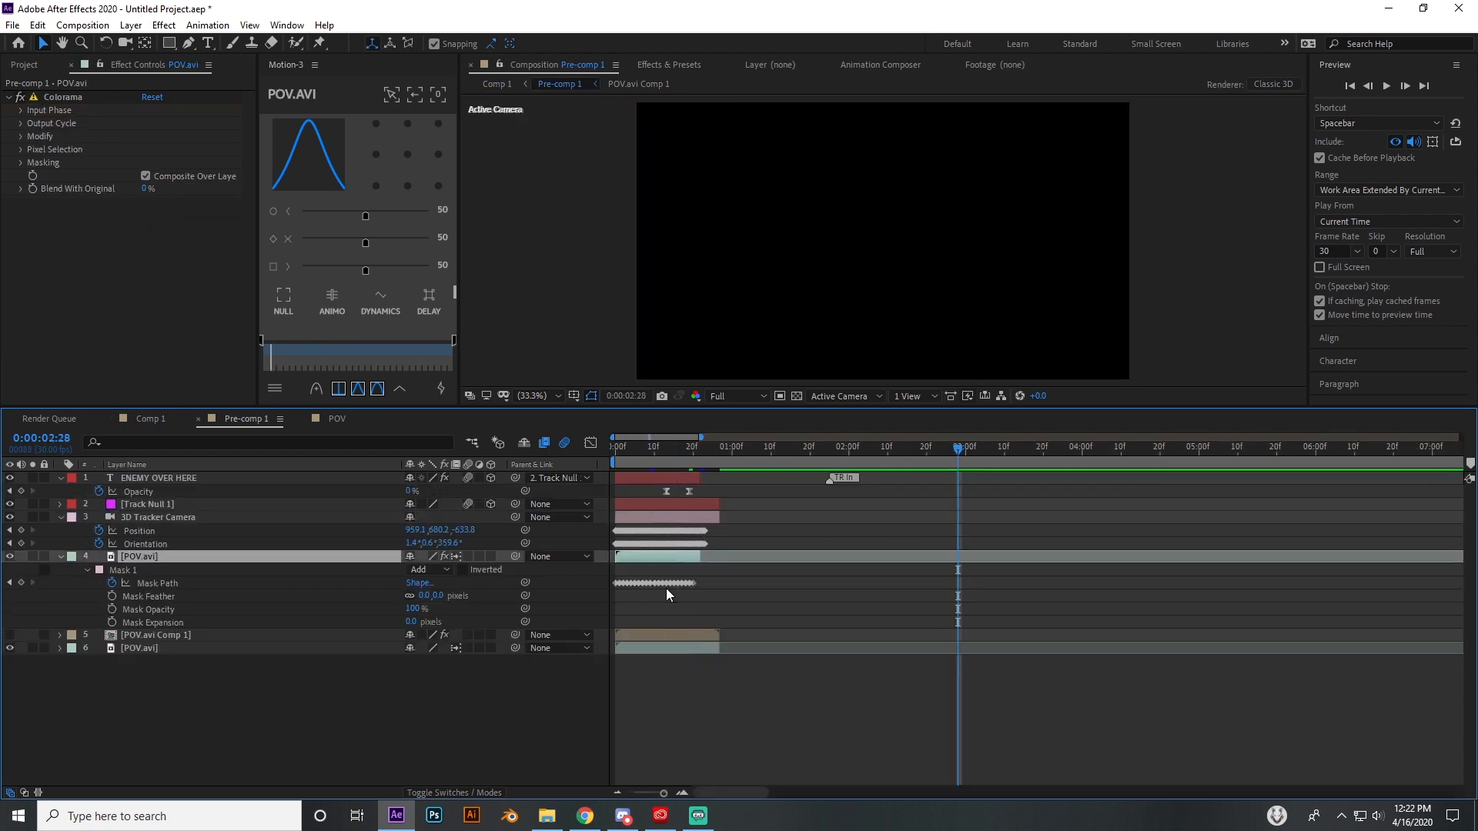
pyautogui.click(666, 449)
pyautogui.click(683, 792)
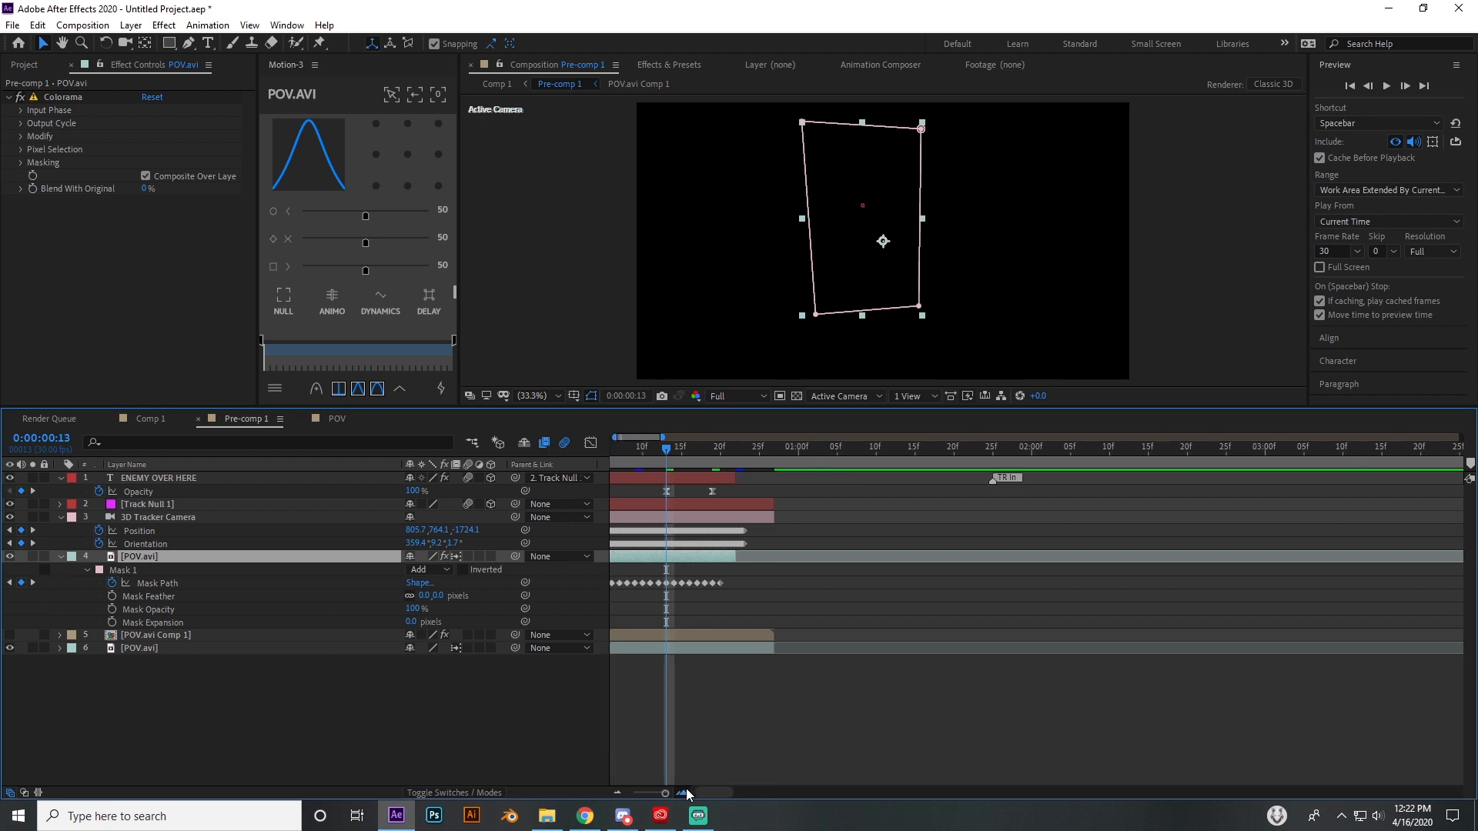
pyautogui.click(684, 792)
pyautogui.moveTo(703, 789); pyautogui.dragTo(691, 788)
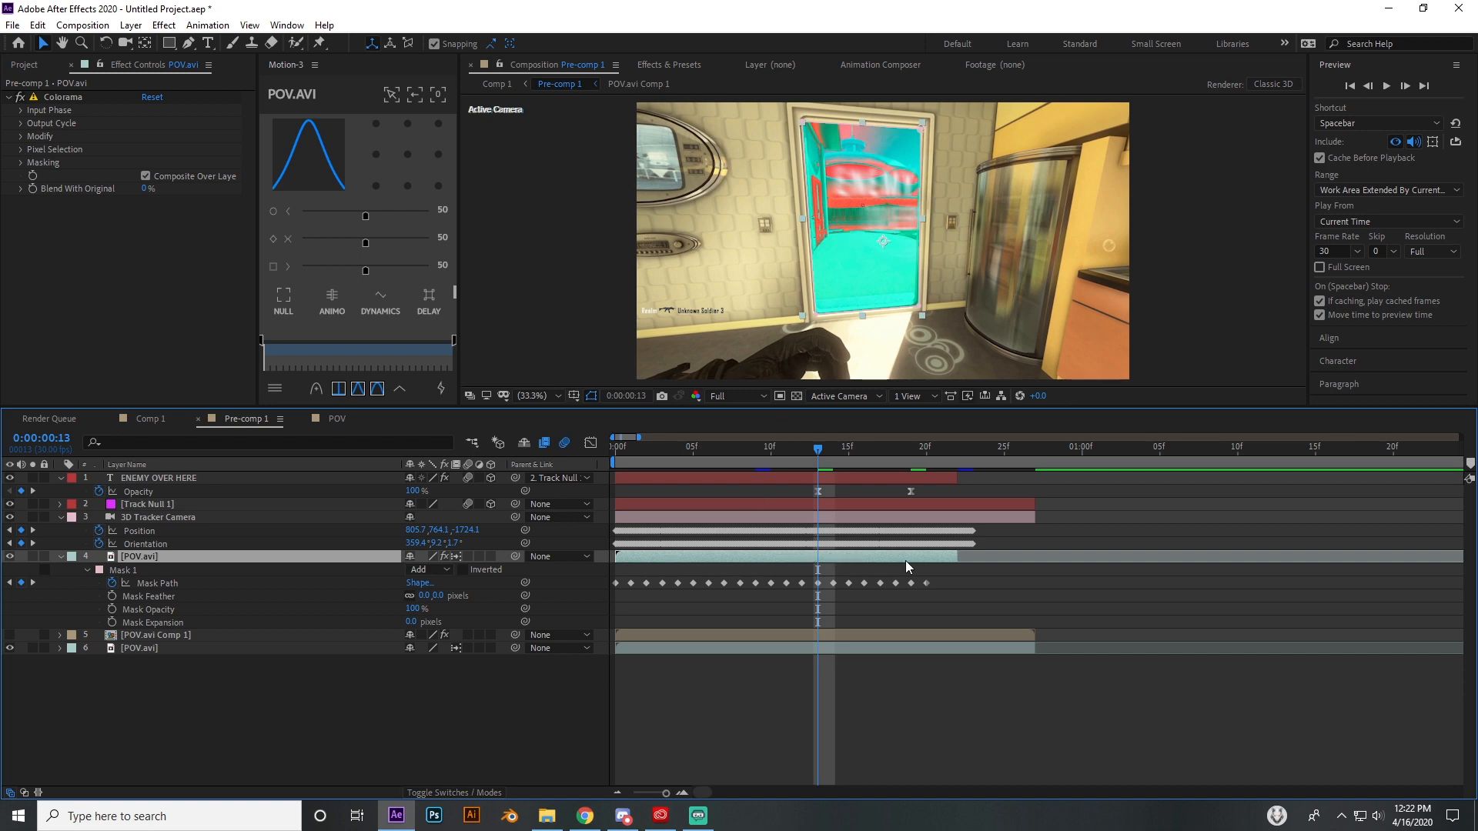
pyautogui.click(868, 601)
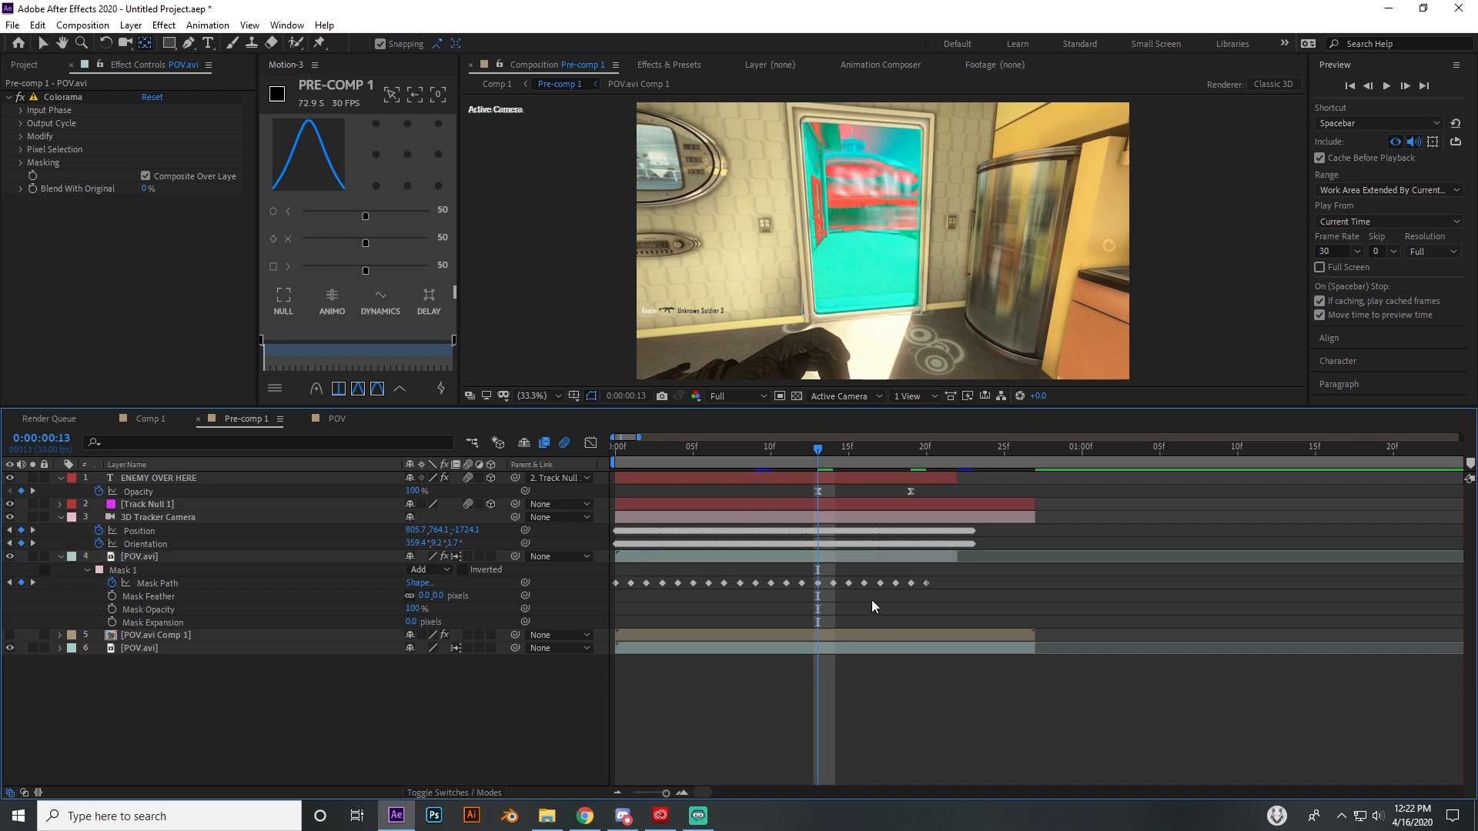
pyautogui.press('u')
pyautogui.press('u')
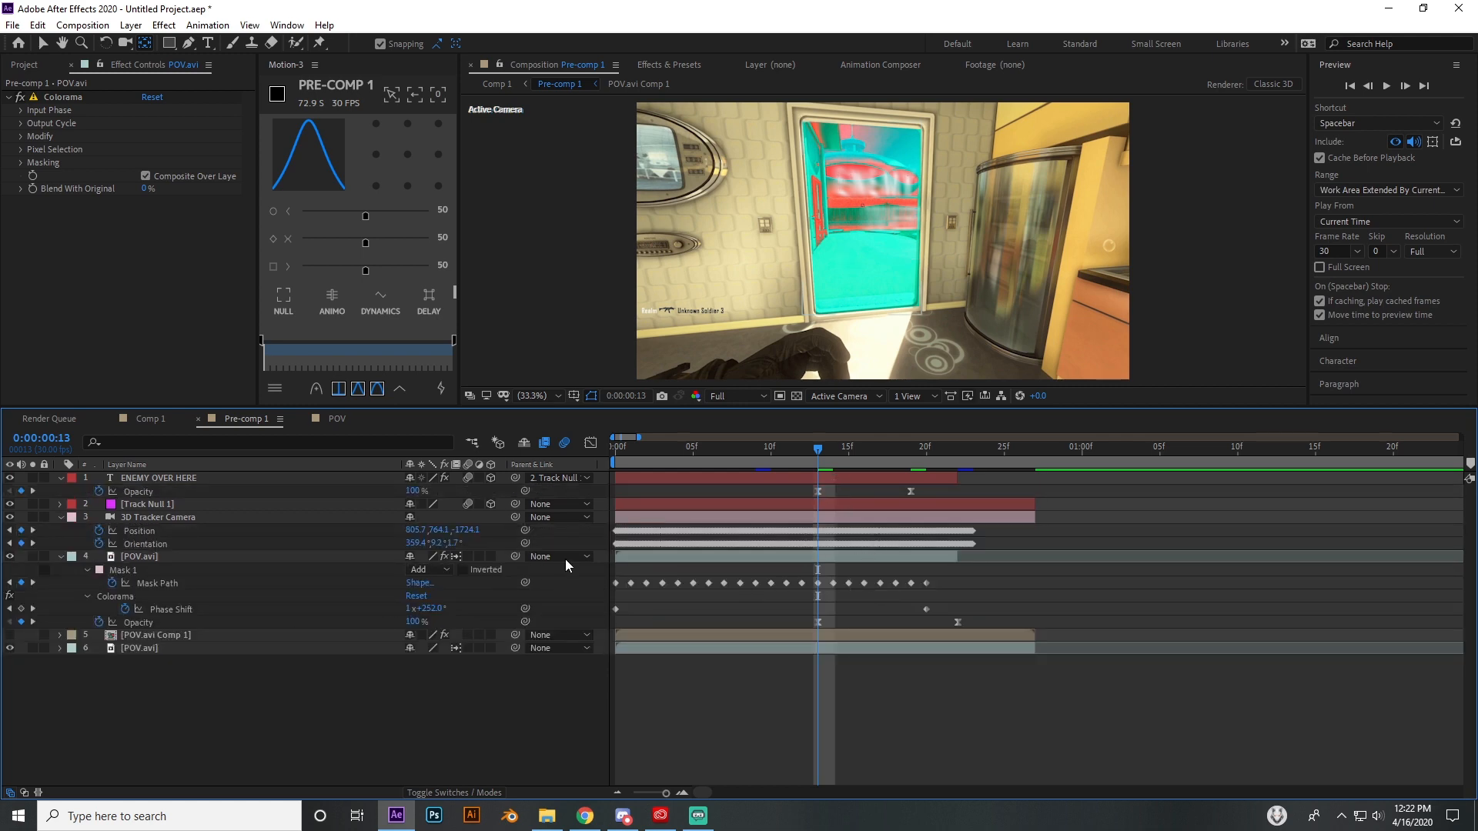
# - Collapse the 3D Tracker Camera's properties and scrub through Pre-comp 1 to examine the text and Colorama opacity fades
pyautogui.click(863, 456)
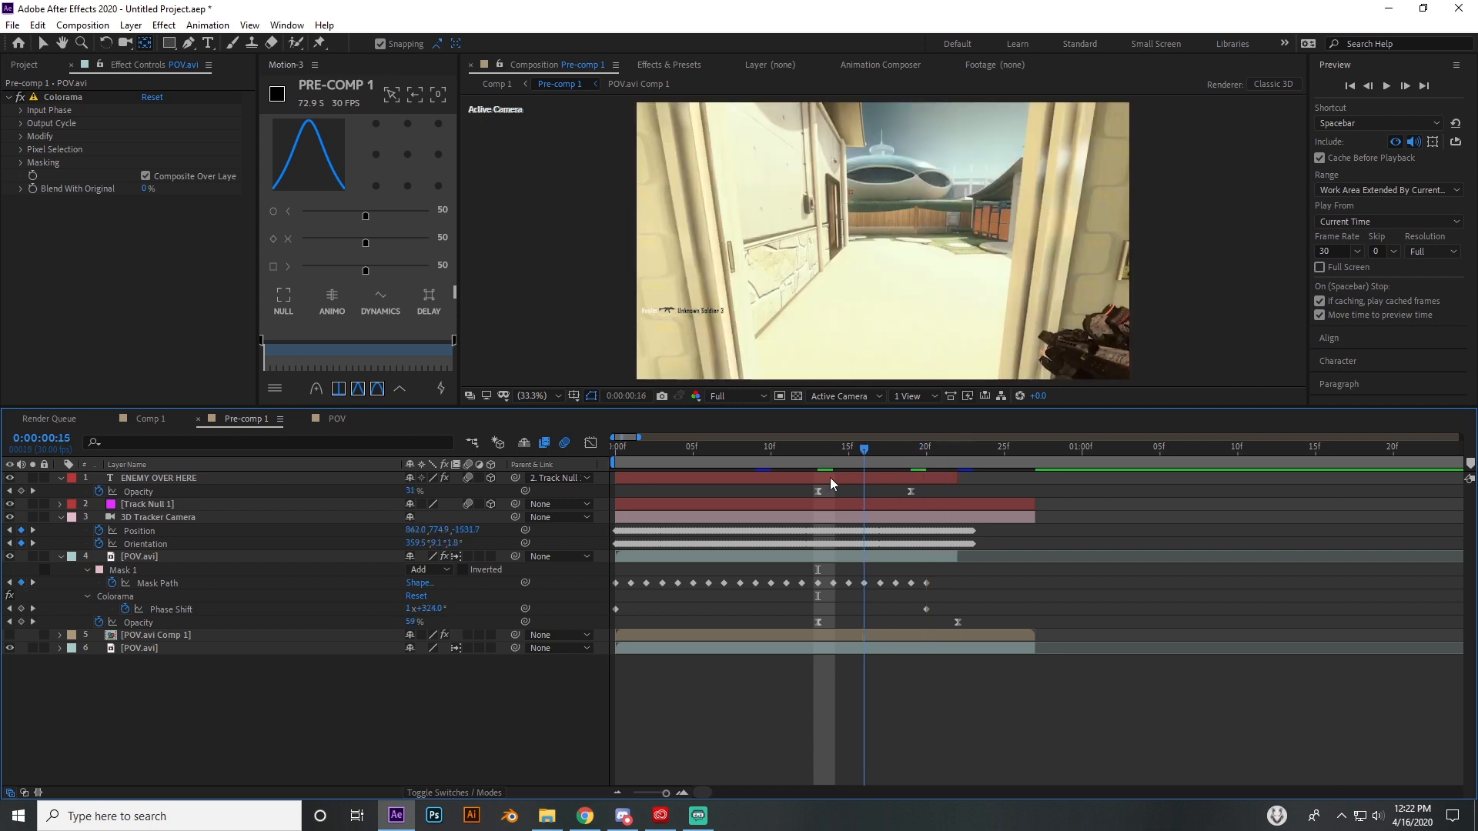
pyautogui.moveTo(829, 478); pyautogui.dragTo(816, 478)
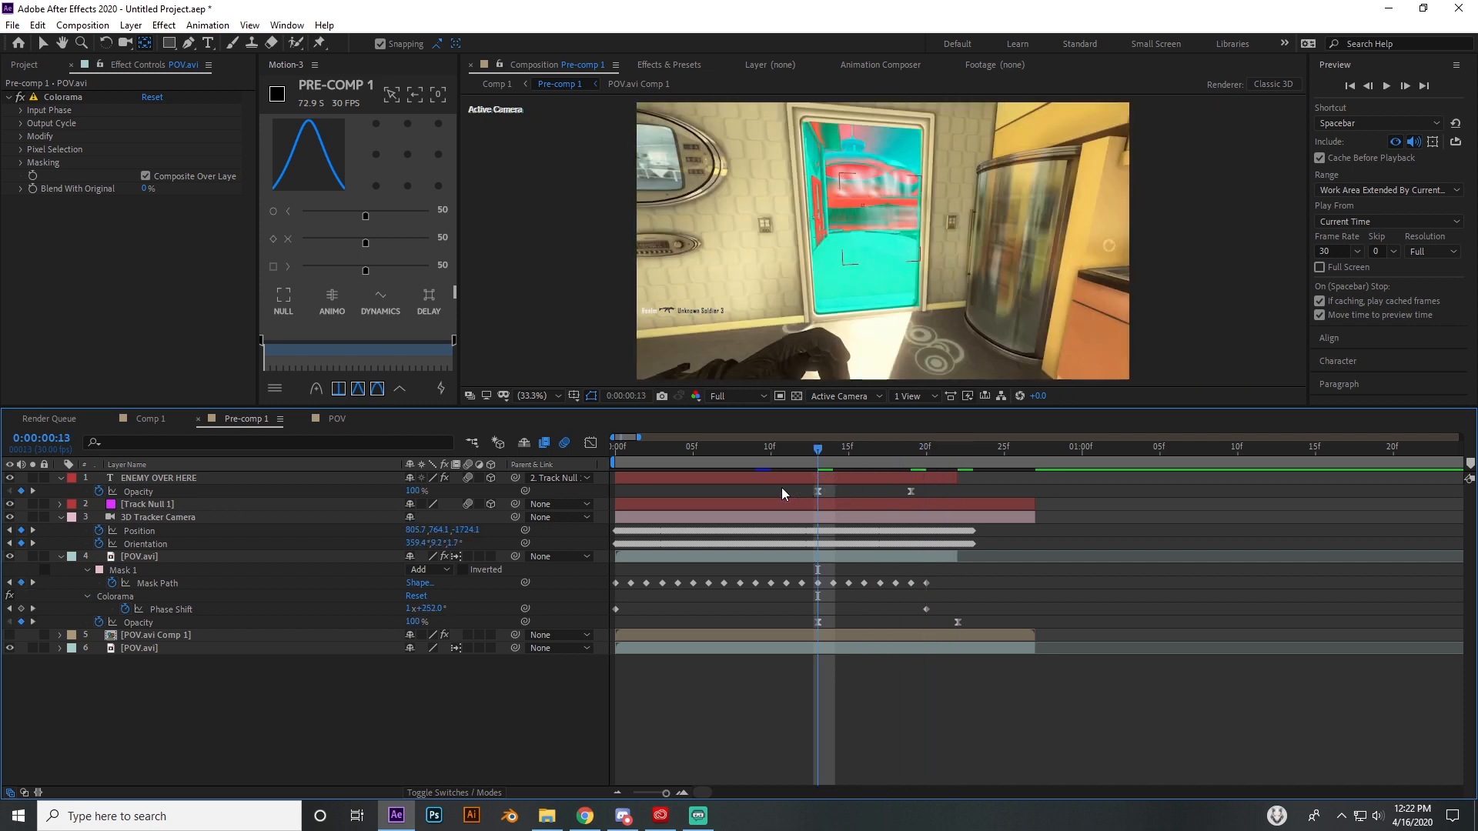
pyautogui.click(163, 519)
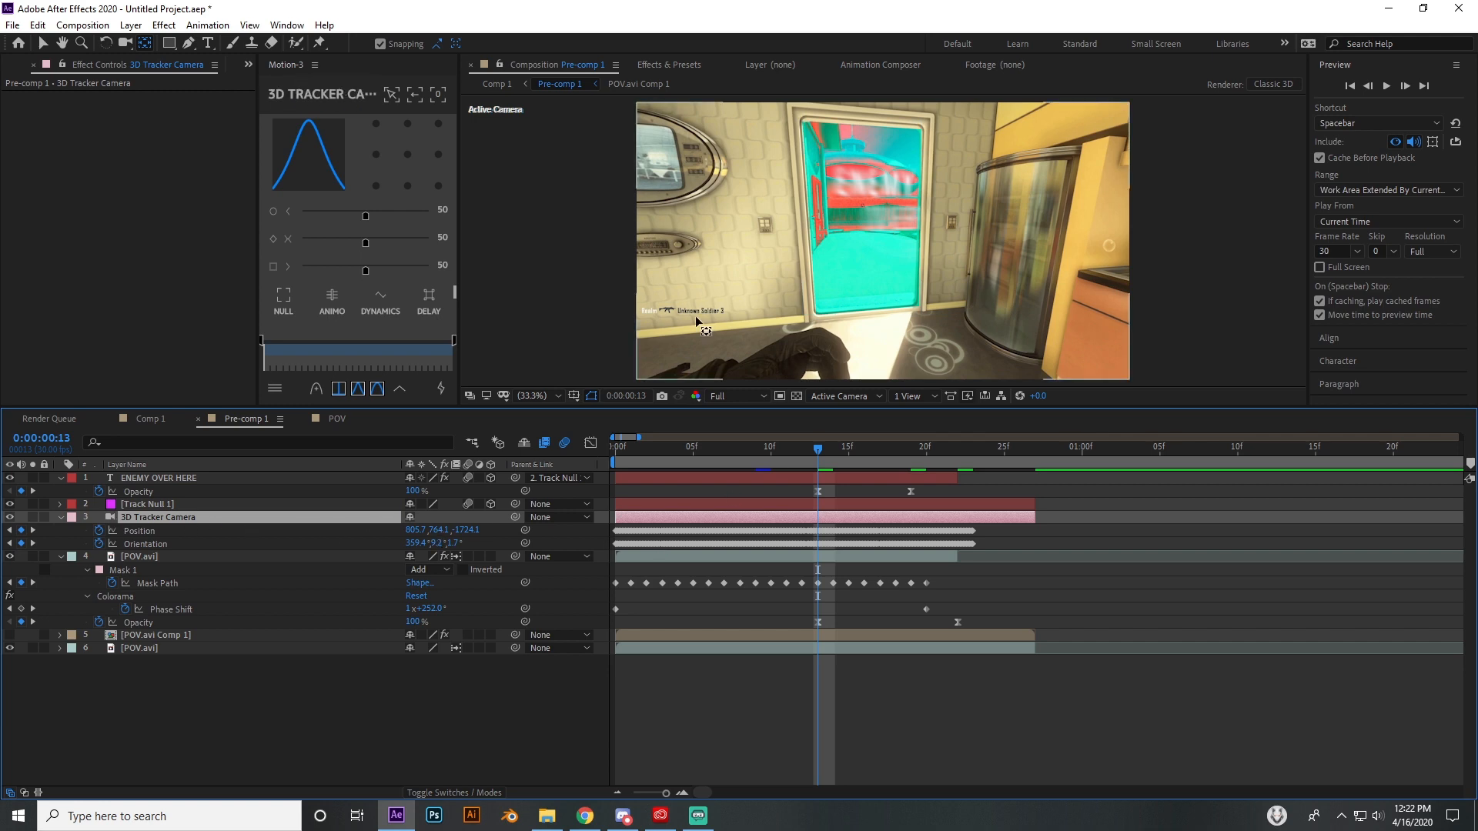
pyautogui.click(60, 518)
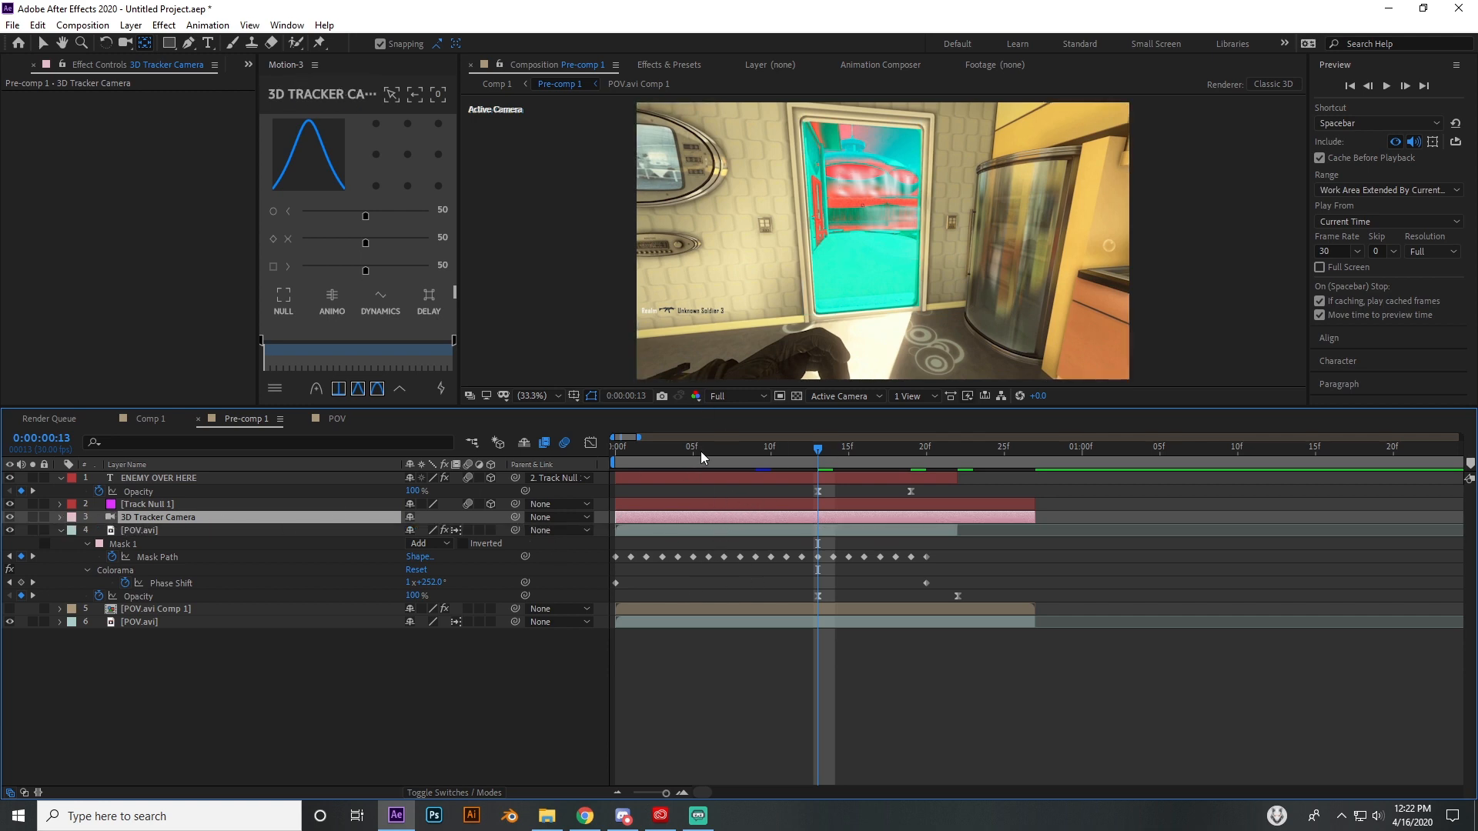
pyautogui.moveTo(698, 448); pyautogui.dragTo(874, 465)
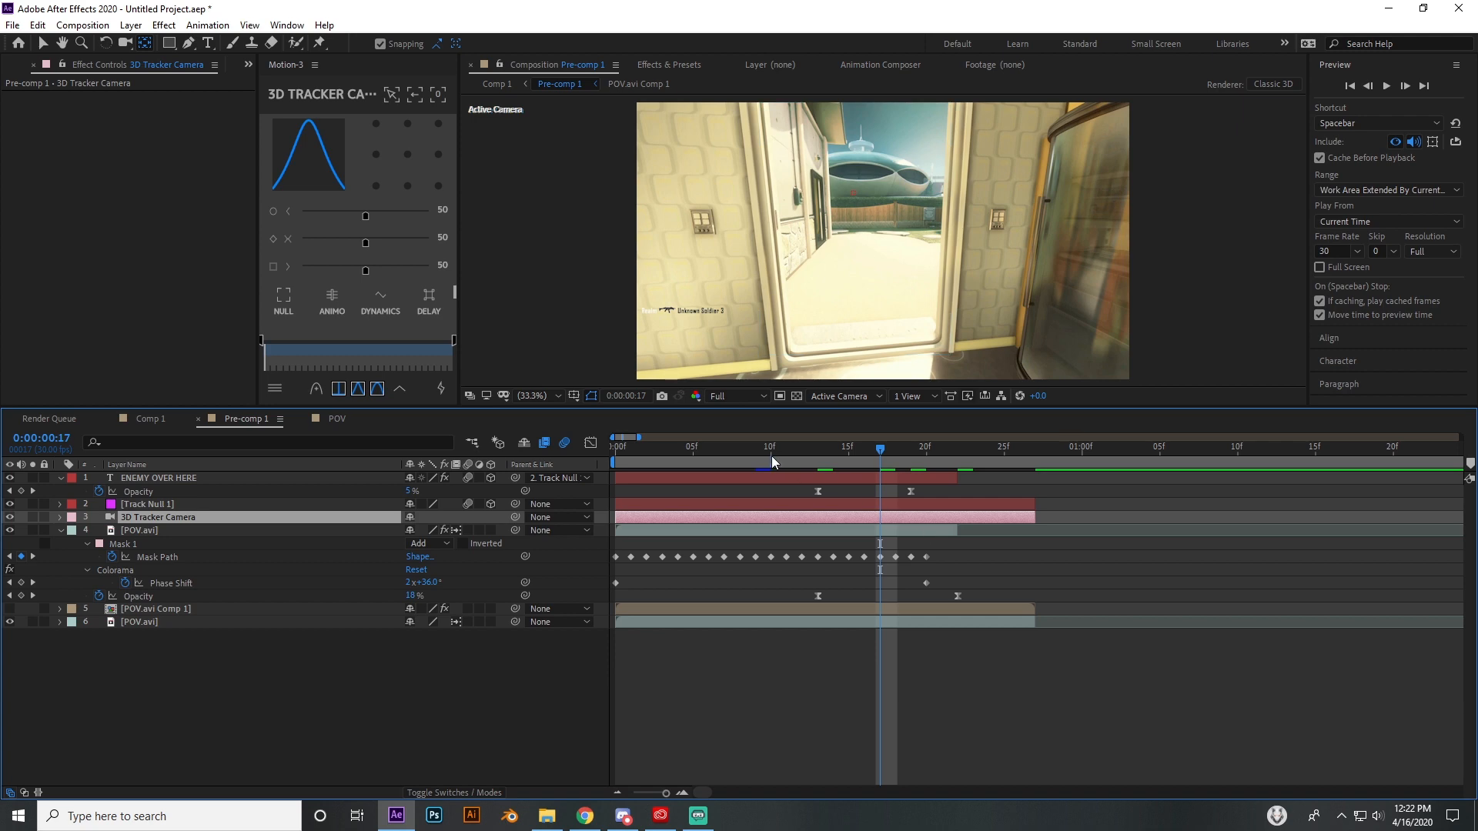
pyautogui.moveTo(756, 462); pyautogui.dragTo(710, 468)
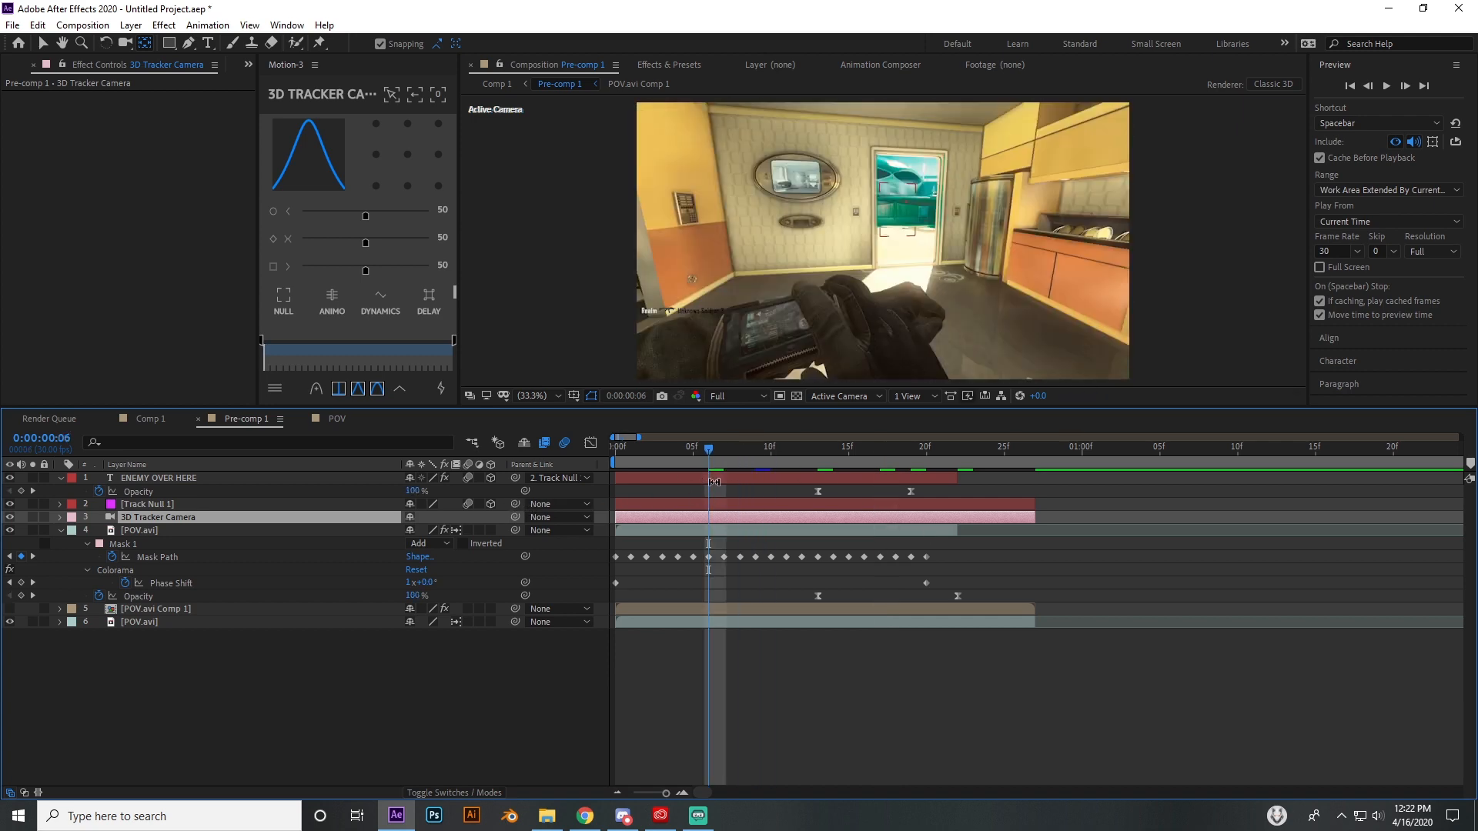